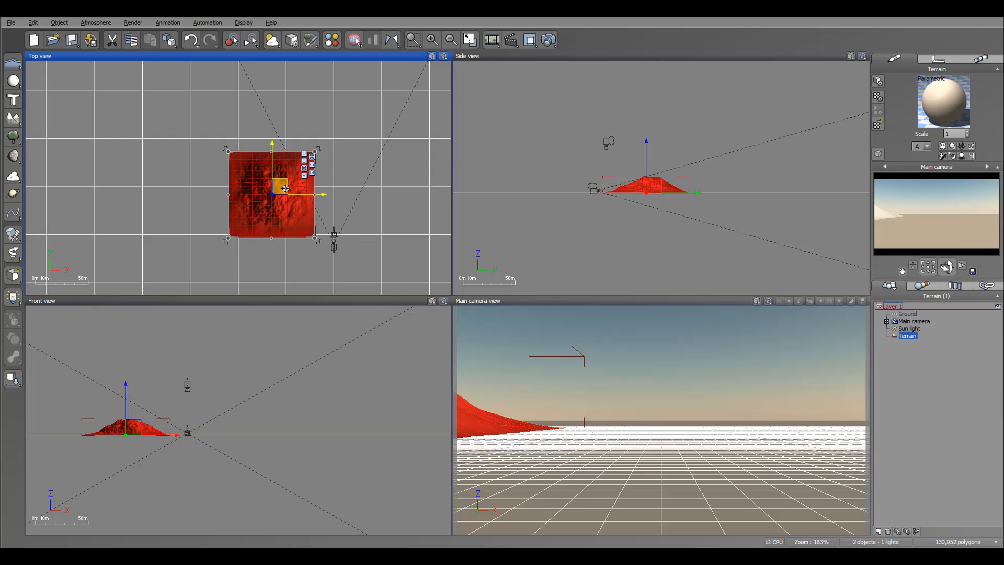
Move the terrain in front of the main camera in the top view and scale it down slightly from one corner.
drag(310, 224, 345, 222)
scroll(344, 222, up, 3)
scroll(339, 204, down, 2)
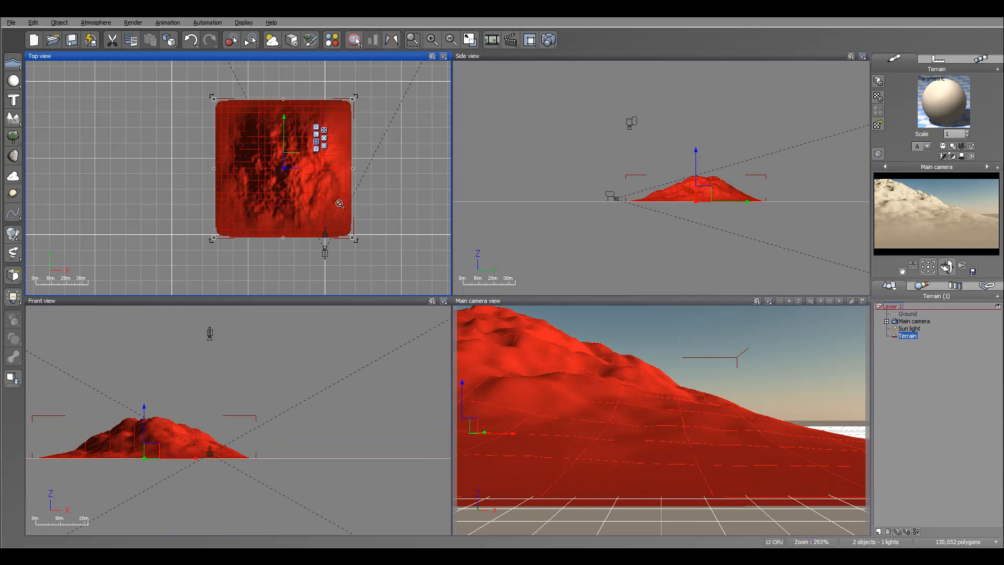
drag(213, 99, 225, 108)
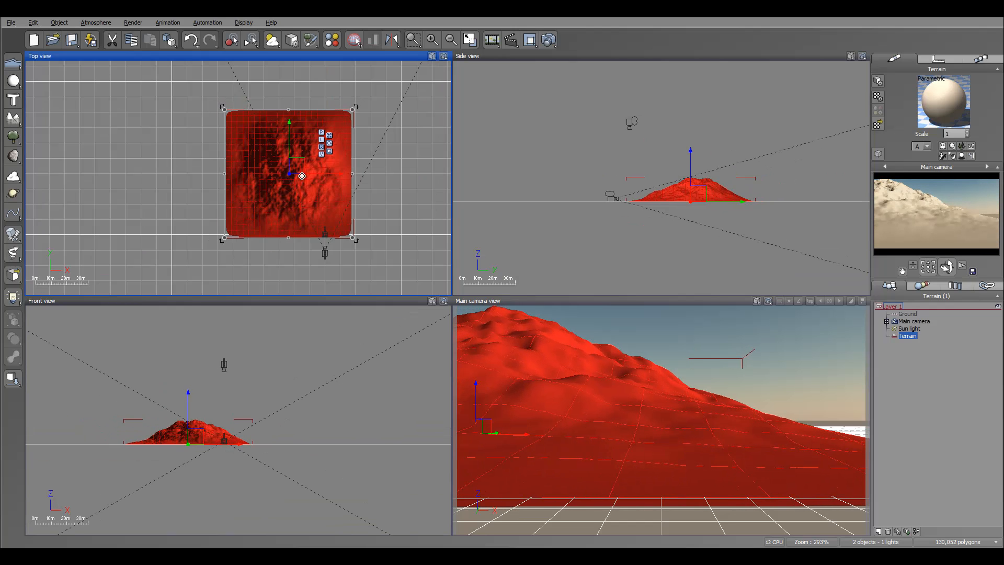
drag(302, 165, 307, 166)
Open the terrain for editing and briefly show the surrounding scene around it before hiding it again.
right_click(295, 189)
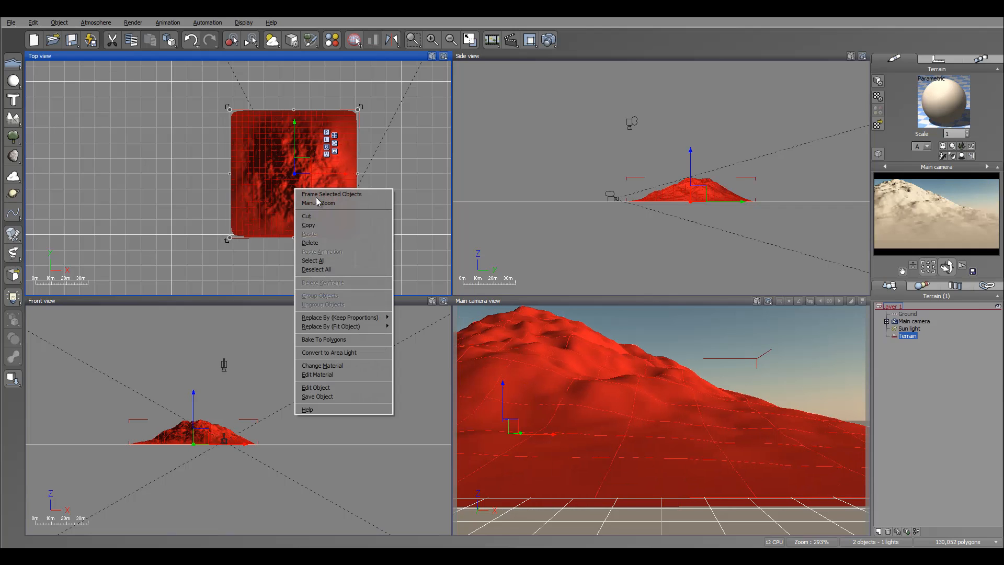
click(350, 390)
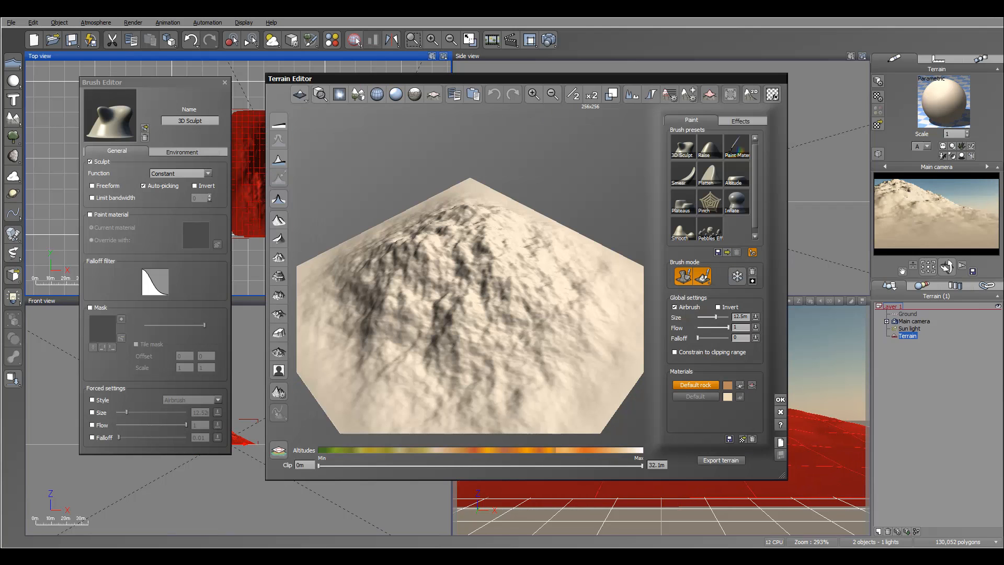
mouse_move(496, 336)
right_down()
mouse_move(528, 247)
mouse_move(591, 311)
mouse_move(575, 354)
mouse_move(554, 343)
right_up()
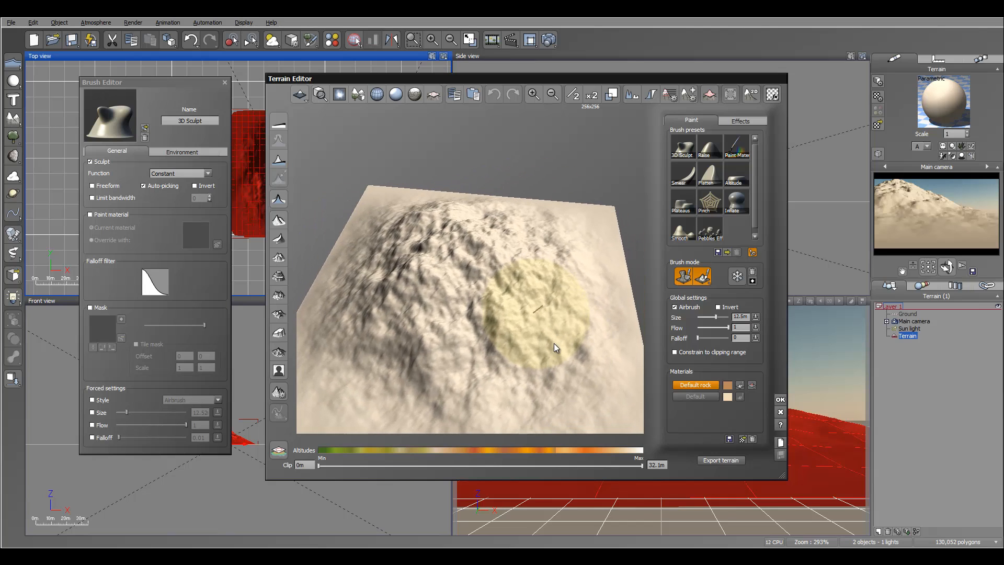
mouse_move(547, 282)
right_down()
mouse_move(554, 209)
mouse_move(566, 272)
mouse_move(421, 281)
mouse_move(416, 240)
mouse_move(417, 287)
right_up()
click(356, 98)
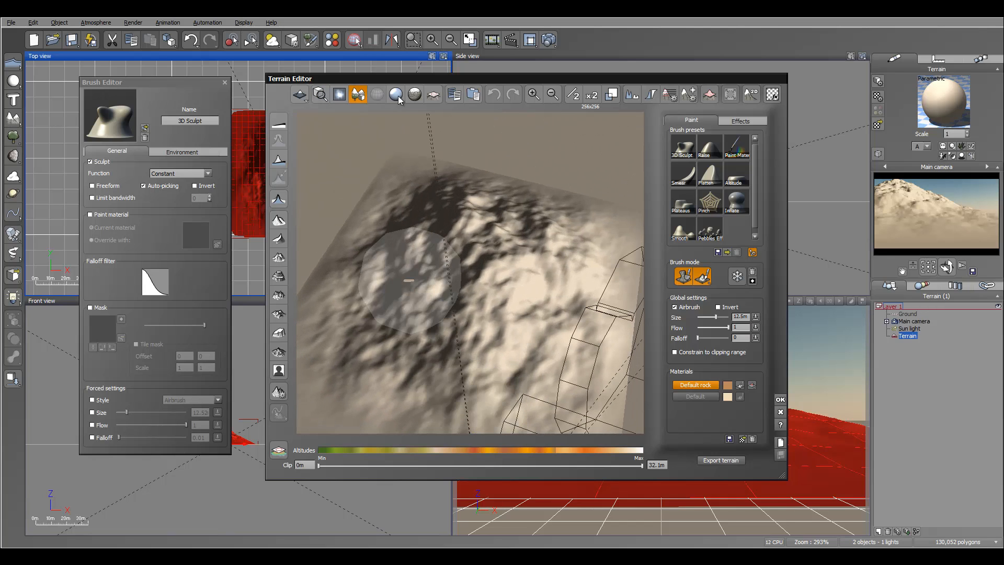
click(359, 96)
mouse_move(574, 287)
right_down()
mouse_move(591, 221)
mouse_move(538, 297)
right_up()
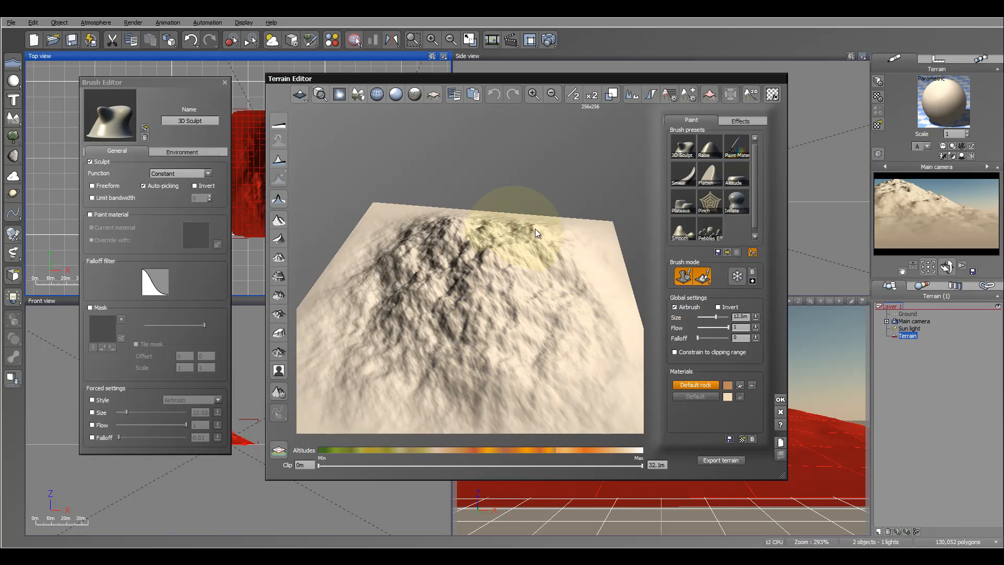
Choose the Raise brush, show the clipping planes, and constrain painting to a clipping range with a 19.6 m maximum.
click(711, 149)
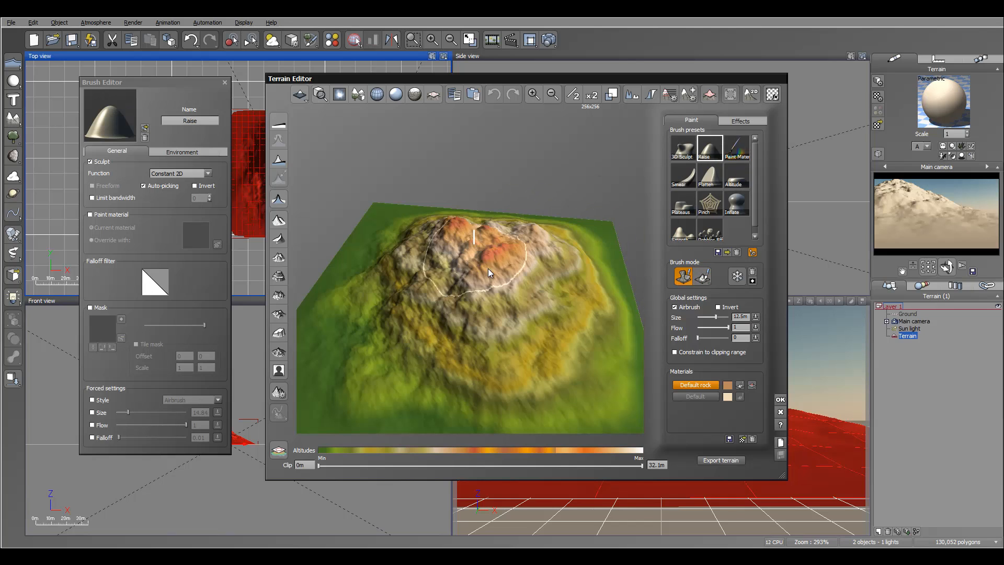
right_drag(578, 253, 574, 277)
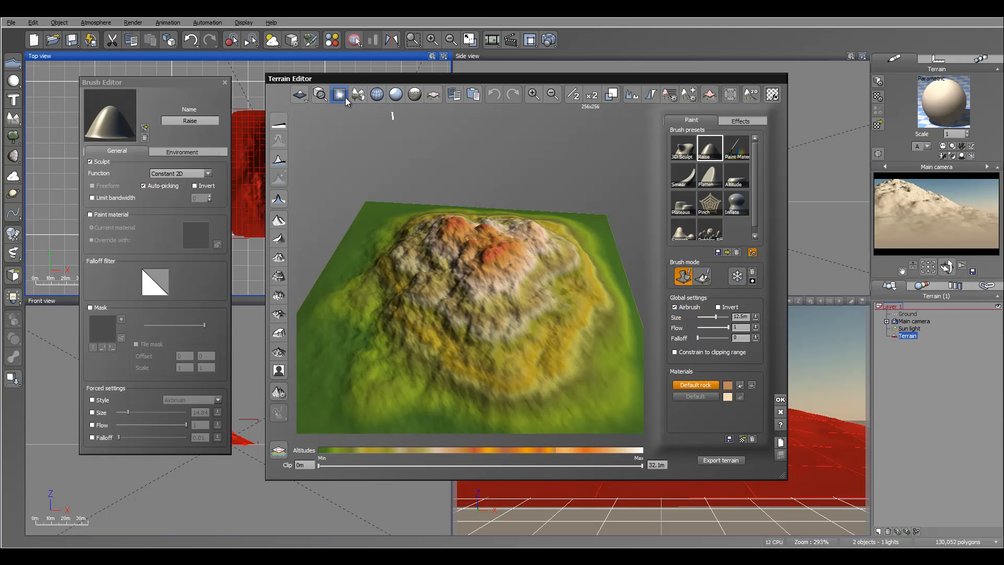
click(434, 95)
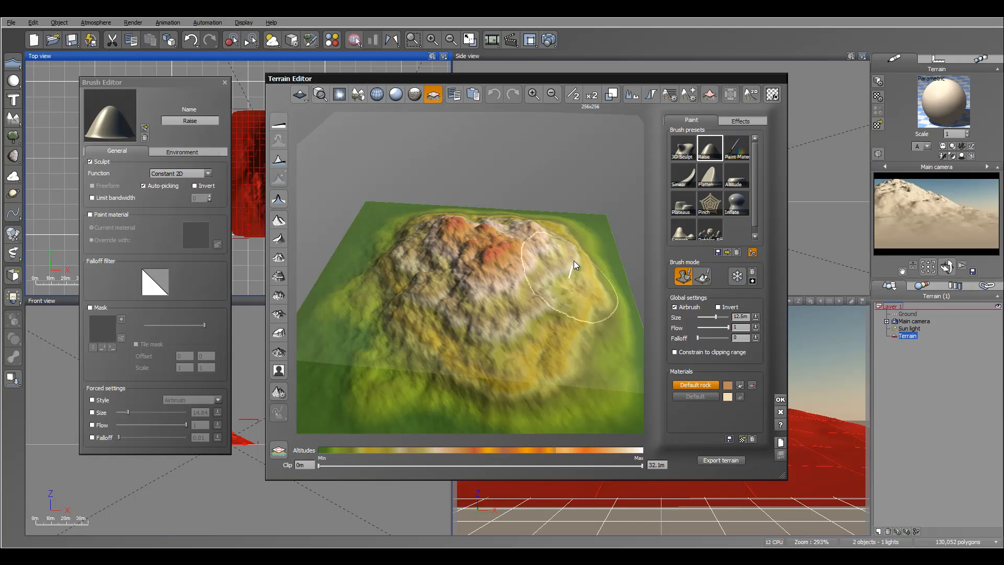
drag(640, 467, 511, 465)
right_drag(601, 308, 612, 334)
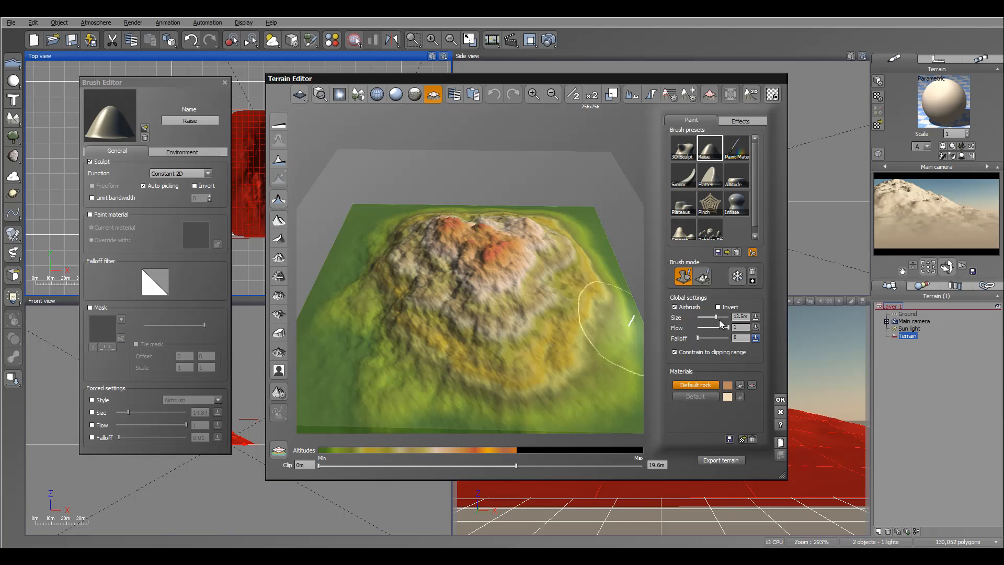
Raise the mountain's summit up to the clipping limit with the 12.5 m brush to form a broad flat-topped plateau.
right_drag(509, 265, 510, 286)
mouse_move(511, 266)
mouse_down()
mouse_move(514, 233)
mouse_move(460, 224)
mouse_move(445, 298)
mouse_move(524, 286)
mouse_move(525, 209)
mouse_move(399, 233)
mouse_move(385, 270)
mouse_move(502, 248)
mouse_move(434, 257)
mouse_move(360, 302)
mouse_move(369, 261)
mouse_move(408, 230)
mouse_move(387, 220)
mouse_move(363, 322)
mouse_up()
mouse_move(491, 275)
right_down()
mouse_move(448, 206)
mouse_move(469, 189)
mouse_move(403, 247)
mouse_move(427, 249)
right_up()
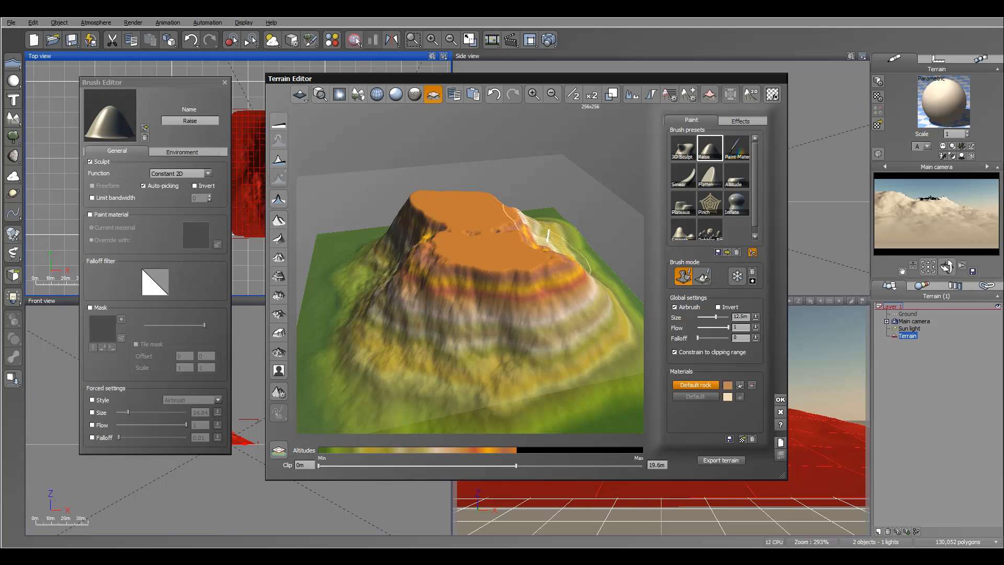
mouse_move(426, 314)
right_down()
mouse_move(515, 287)
mouse_move(537, 295)
right_up()
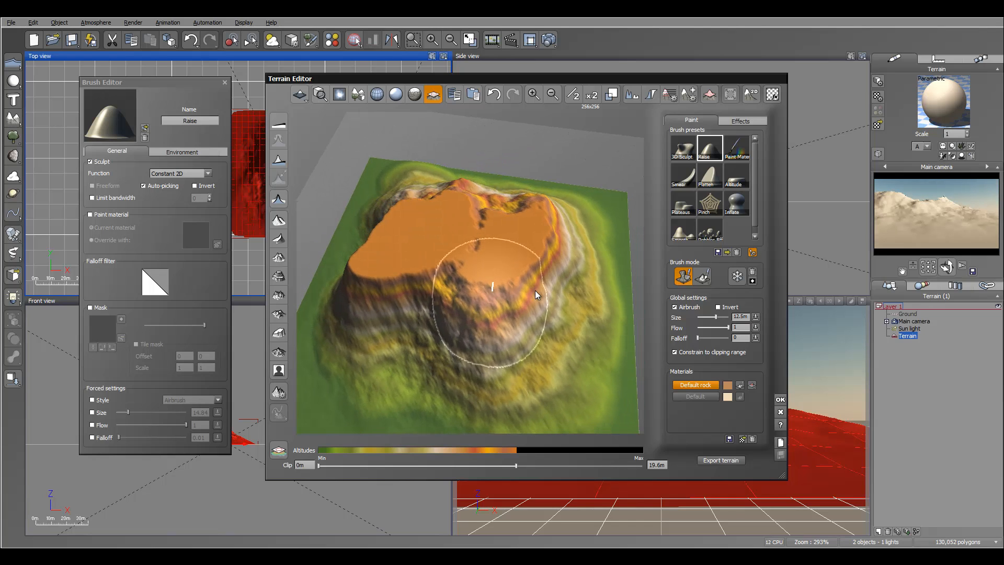
Set the brush size to 3.64 m and raise narrow outcrops and ridges along the plateau's cliff edges.
drag(713, 317, 705, 319)
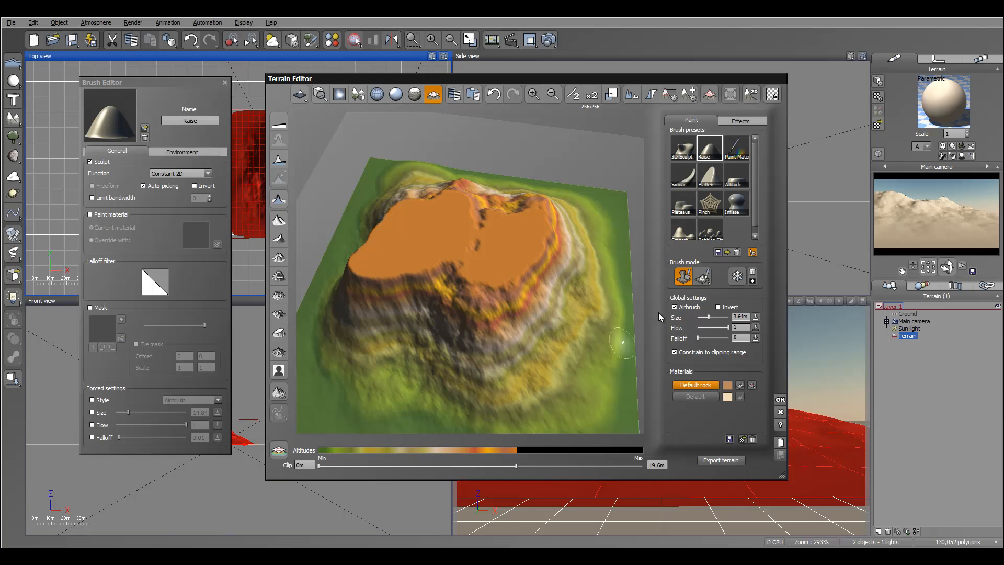
mouse_move(545, 341)
mouse_down()
mouse_move(528, 327)
mouse_move(545, 352)
mouse_move(515, 303)
mouse_move(505, 324)
mouse_move(528, 293)
mouse_move(511, 291)
mouse_move(519, 341)
mouse_up()
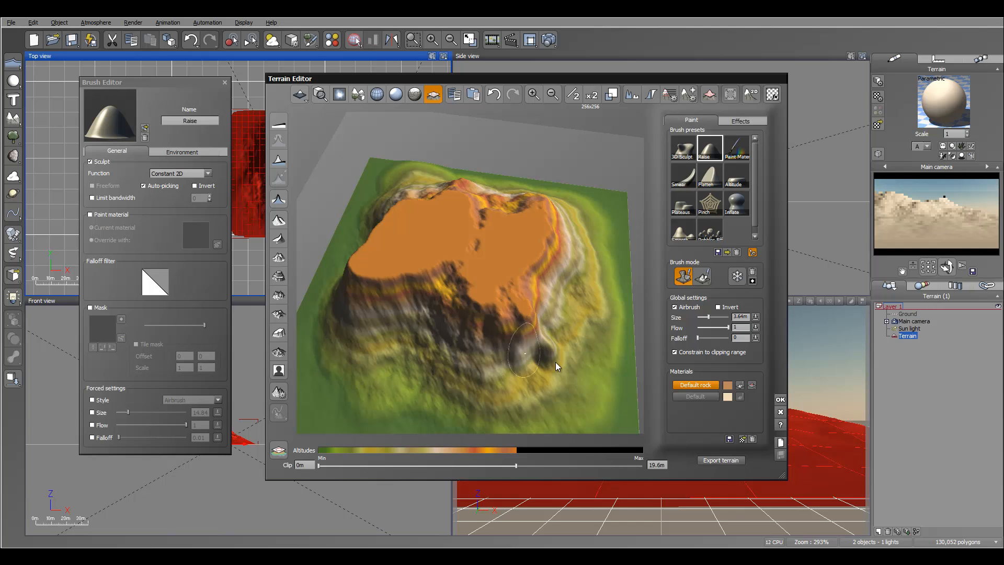
mouse_move(574, 324)
right_down()
mouse_move(582, 242)
mouse_move(565, 240)
mouse_move(578, 249)
mouse_move(574, 287)
mouse_move(533, 294)
mouse_move(572, 262)
right_up()
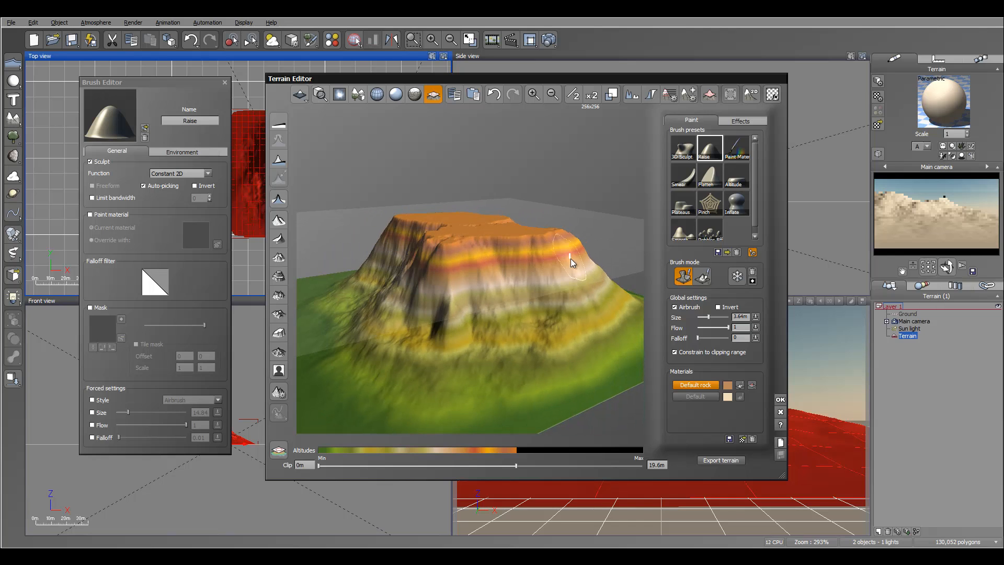
drag(572, 263, 609, 304)
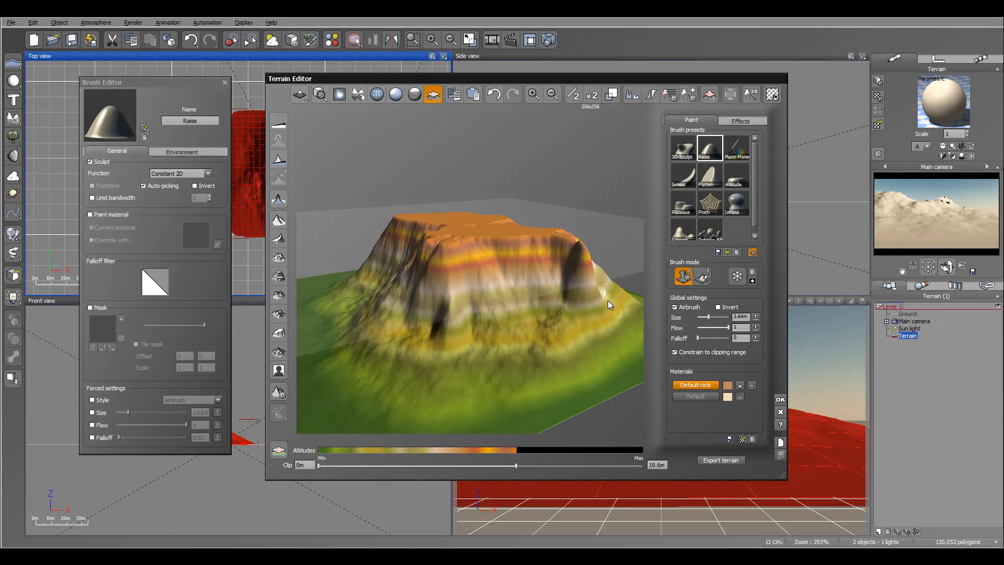
right_drag(607, 300, 533, 309)
mouse_move(535, 310)
mouse_down()
mouse_move(544, 309)
mouse_move(541, 287)
mouse_up()
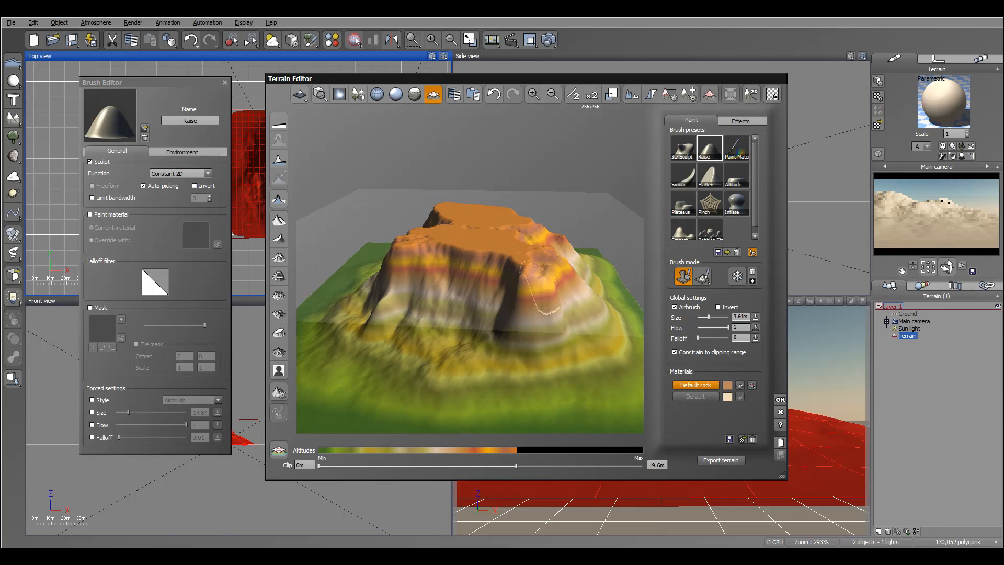
right_drag(543, 297, 657, 296)
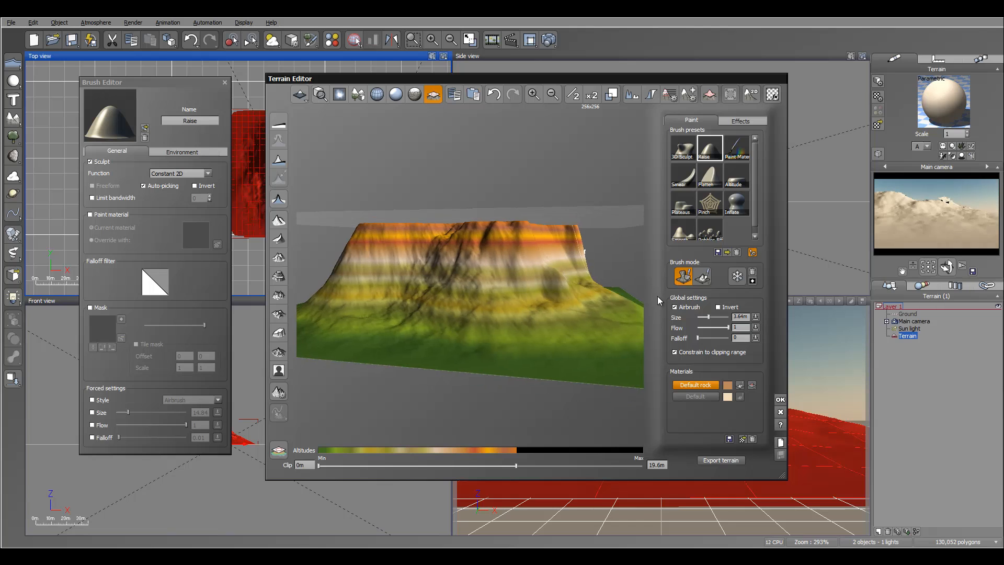
mouse_move(544, 259)
right_down()
mouse_move(589, 279)
mouse_move(576, 294)
mouse_move(595, 289)
right_up()
drag(574, 251, 556, 254)
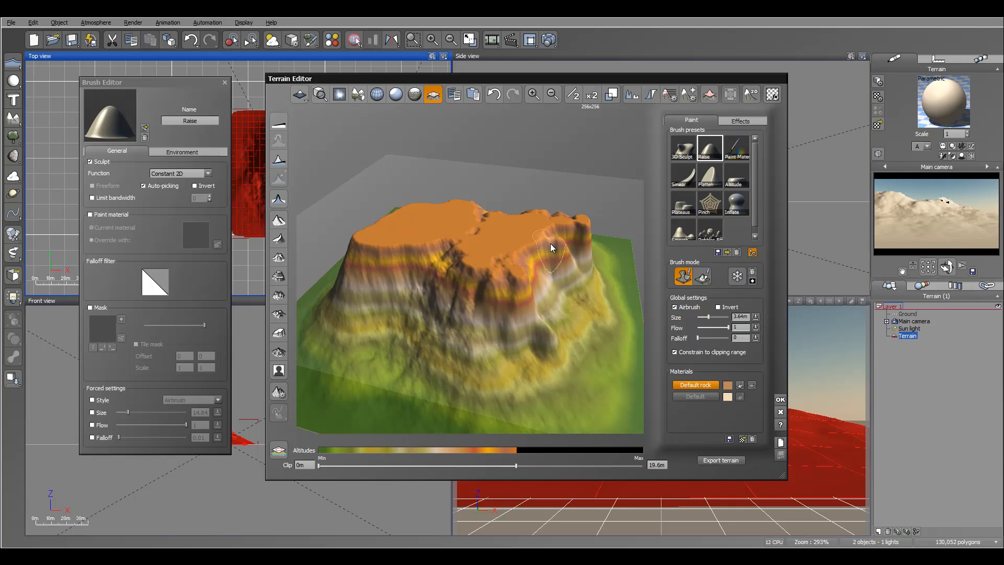
right_drag(599, 263, 606, 233)
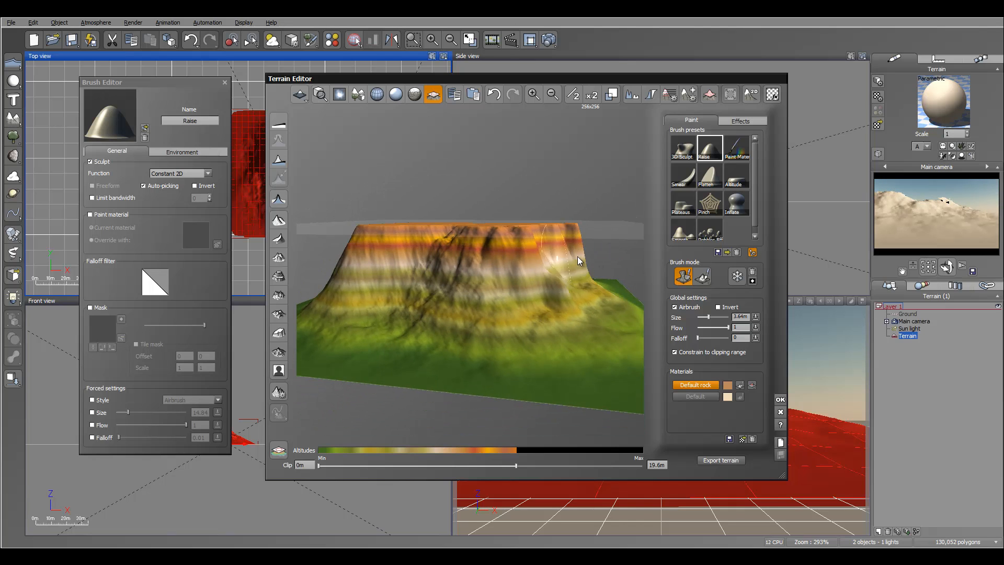
right_drag(581, 266, 584, 277)
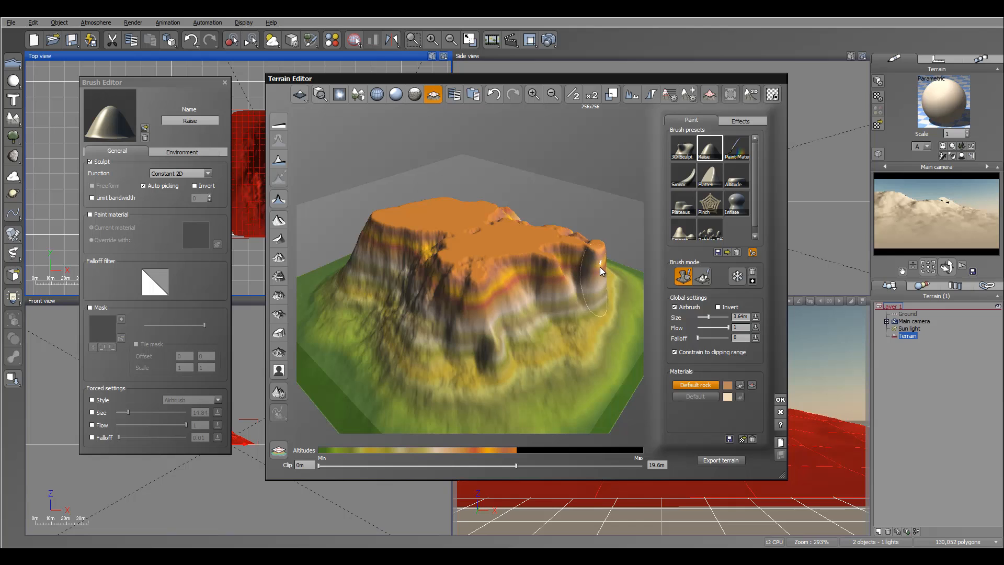
mouse_move(600, 267)
mouse_down()
mouse_move(609, 279)
mouse_move(587, 308)
mouse_up()
mouse_move(588, 309)
right_down()
mouse_move(615, 254)
mouse_move(631, 277)
right_up()
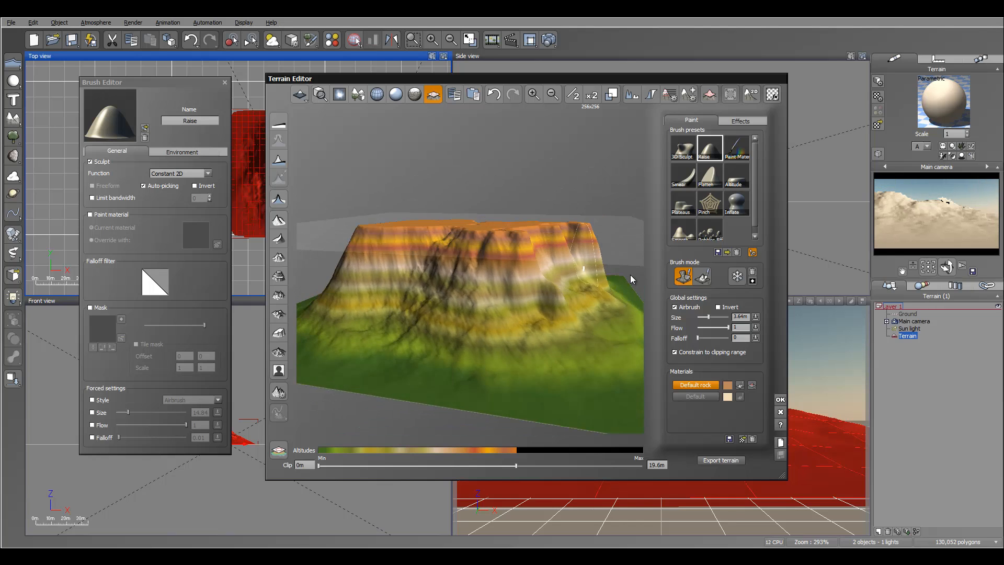
right_drag(526, 258, 589, 300)
Restore the maximum clip altitude to 32.1 m and hide the clipping planes.
drag(519, 465, 642, 466)
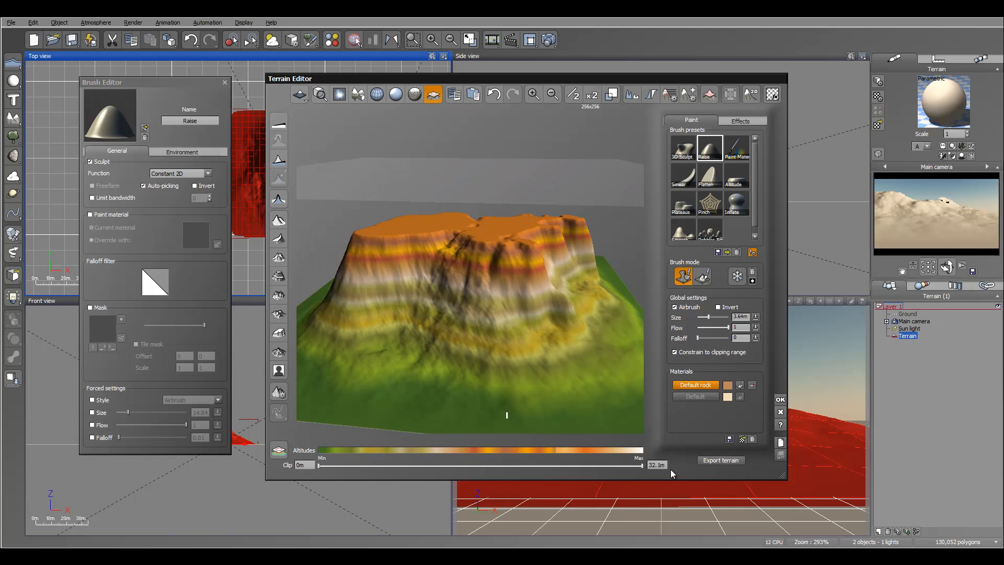
click(432, 98)
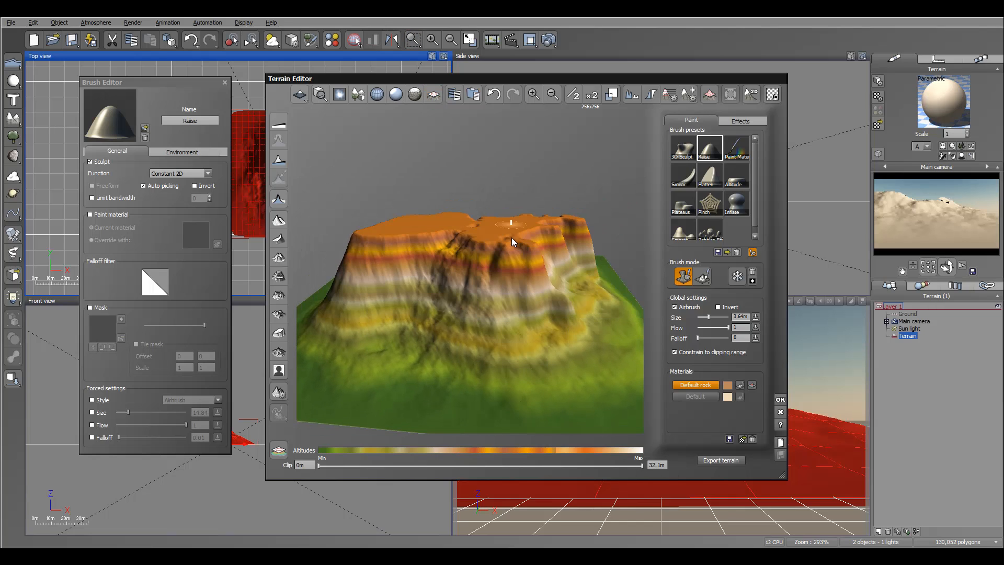
Apply the Diffusive erosion effect to soften the plateau and its cliffs.
right_drag(511, 242, 448, 260)
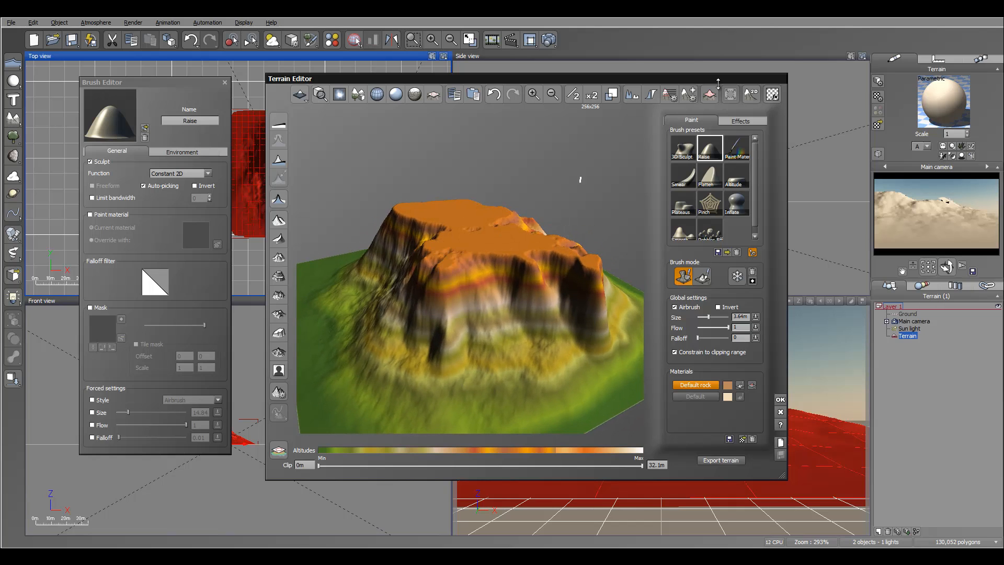
click(736, 122)
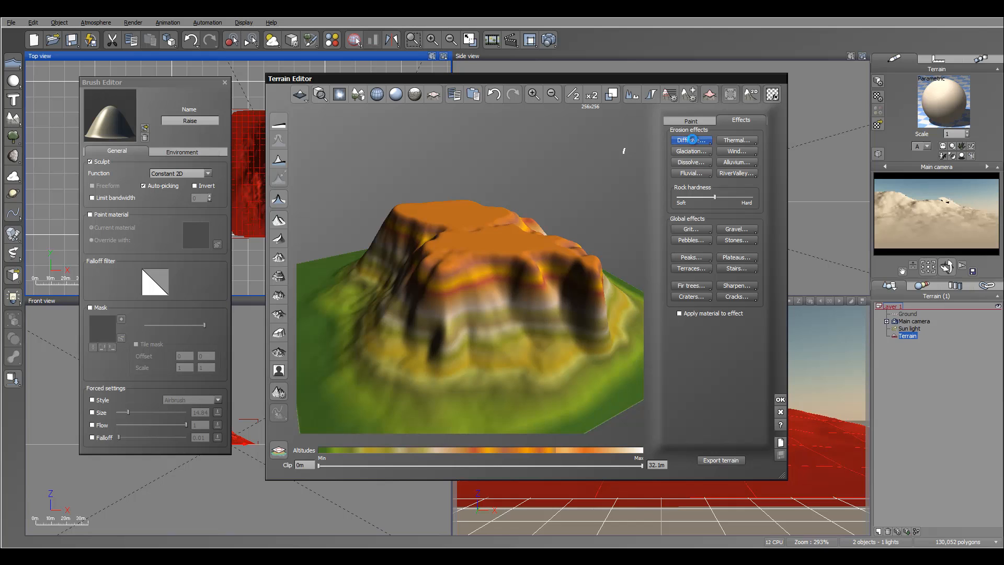
right_drag(598, 201, 634, 226)
Choose the 3D Sculpt brush, set its flow to 0.044, and sculpt bulges outward and upward along the plateau's upper cliff rim.
click(691, 121)
mouse_move(594, 190)
right_down()
mouse_move(572, 235)
mouse_move(566, 206)
mouse_move(567, 218)
right_up()
click(684, 148)
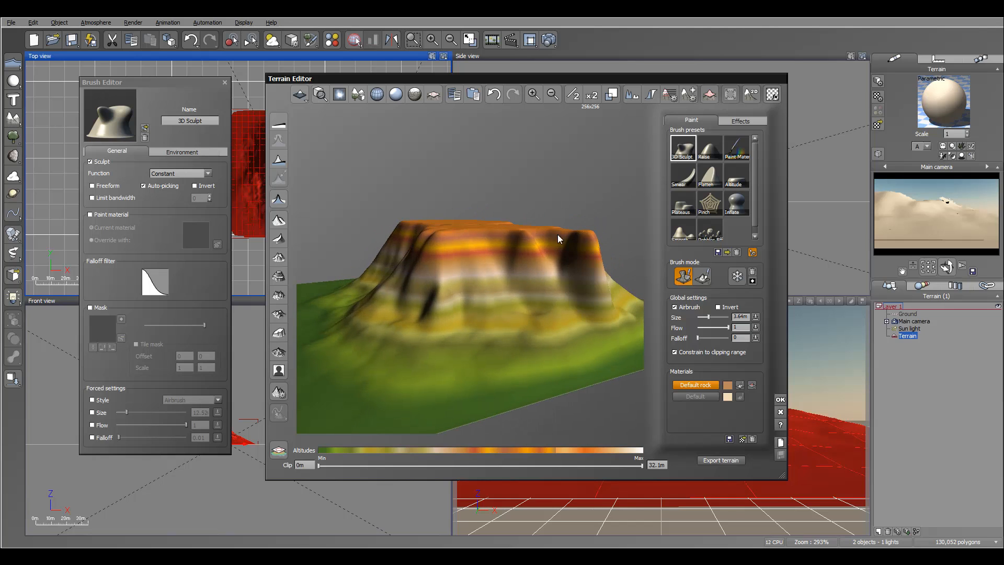
right_drag(537, 251, 525, 283)
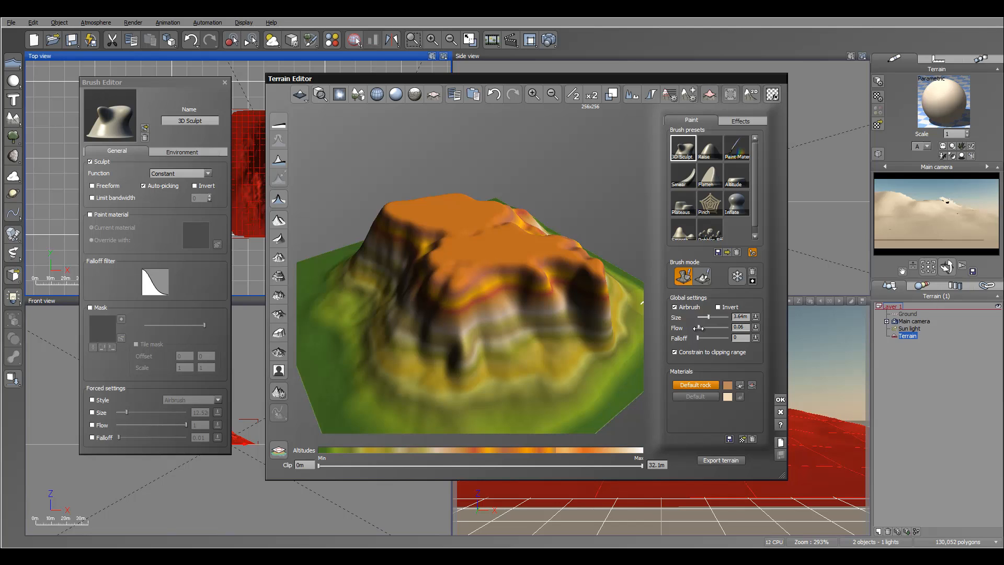
right_drag(516, 303, 528, 271)
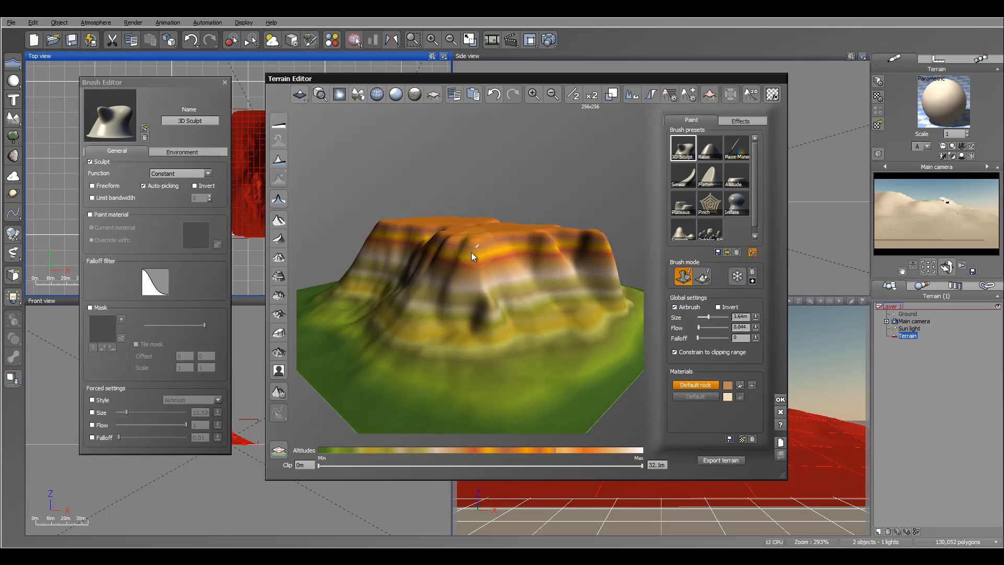
right_drag(471, 252, 487, 252)
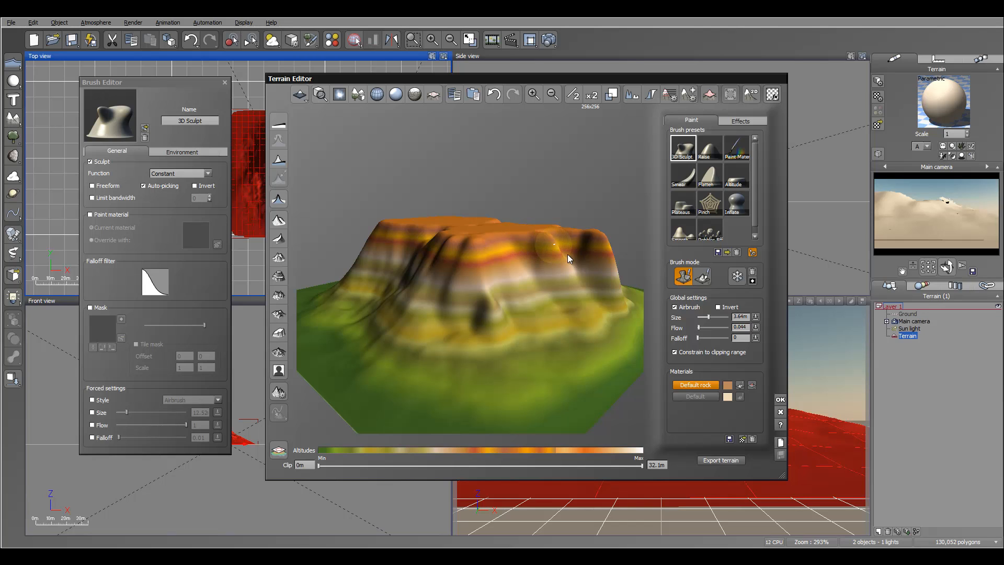
mouse_move(567, 254)
right_down()
mouse_move(508, 240)
mouse_move(574, 269)
mouse_move(545, 231)
mouse_move(555, 255)
right_up()
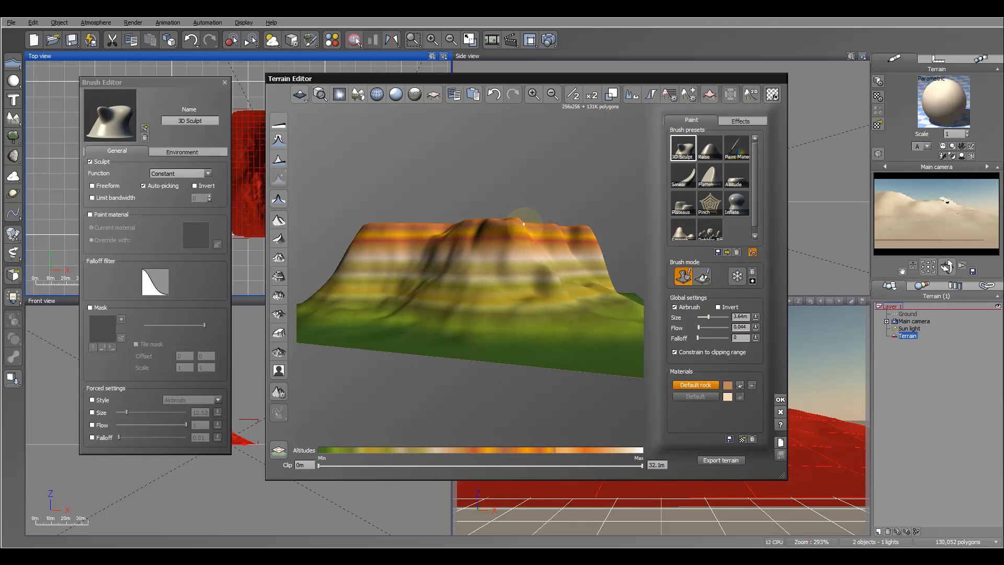
right_drag(494, 225, 447, 224)
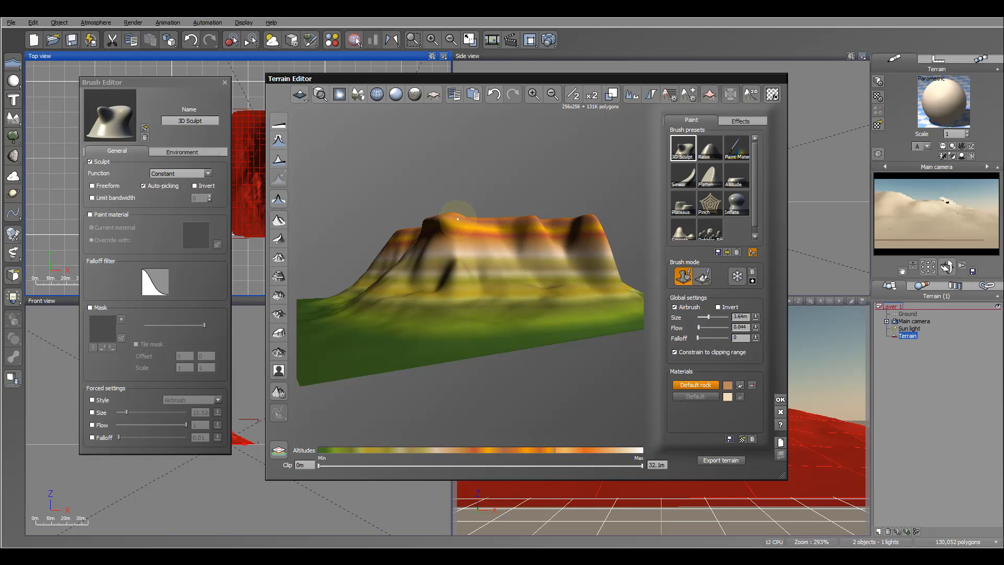
right_drag(453, 221, 422, 252)
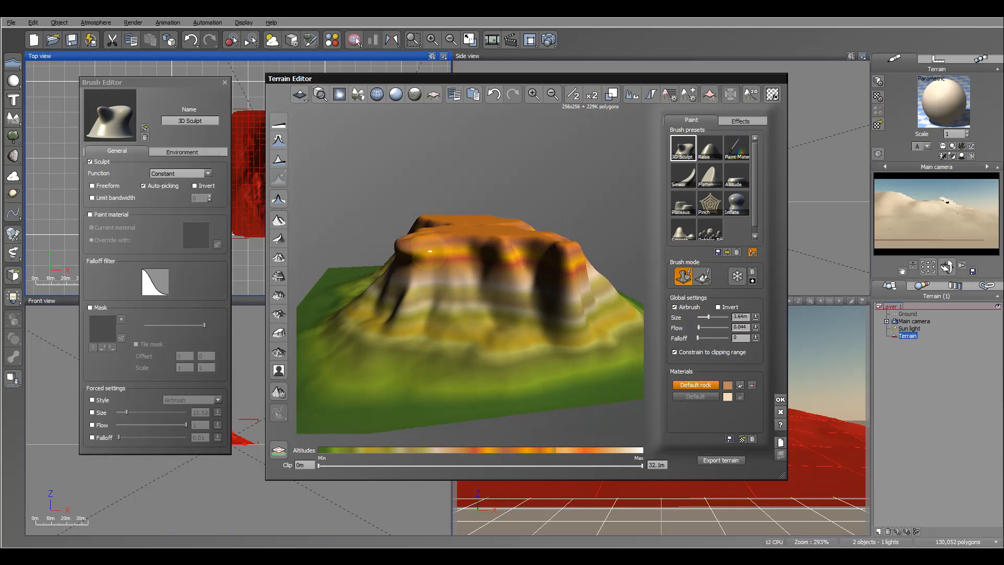
right_drag(435, 233, 441, 211)
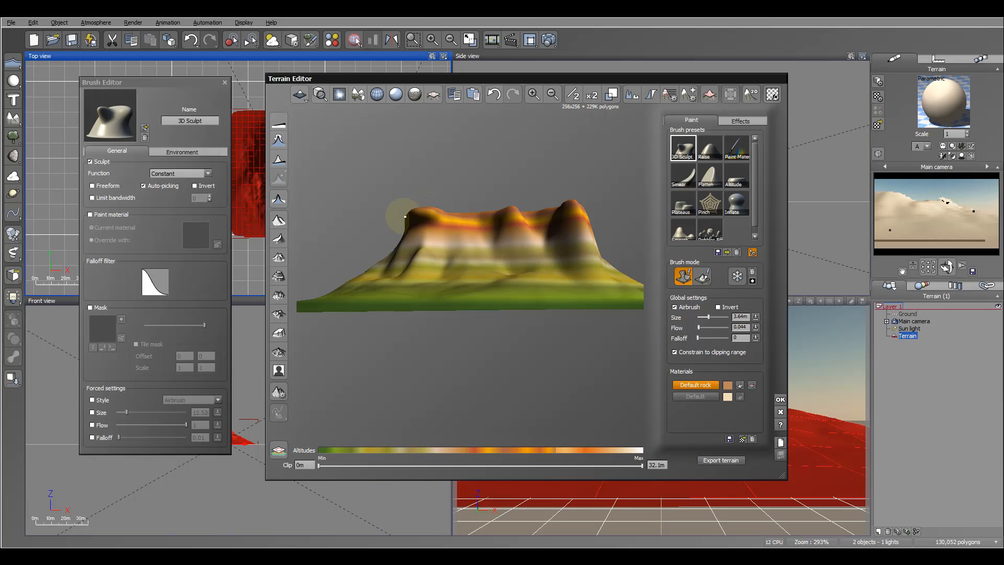
Pull rounded overhangs out of the outcrops around the plateau's rim with the 3D Sculpt brush, and accept the terrain edits.
mouse_move(457, 250)
right_down()
mouse_move(561, 250)
mouse_move(462, 257)
mouse_move(486, 238)
right_up()
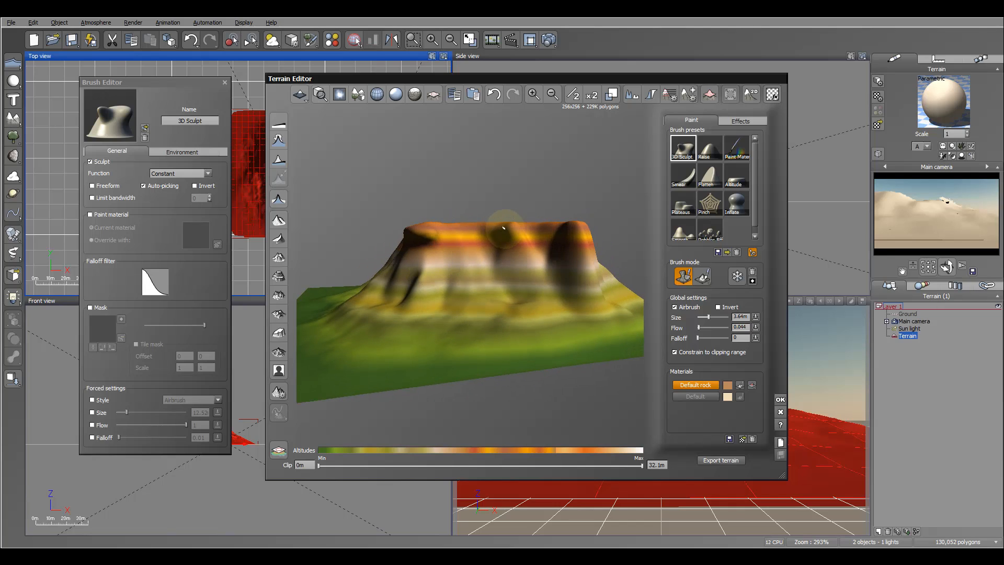
right_drag(525, 230, 472, 228)
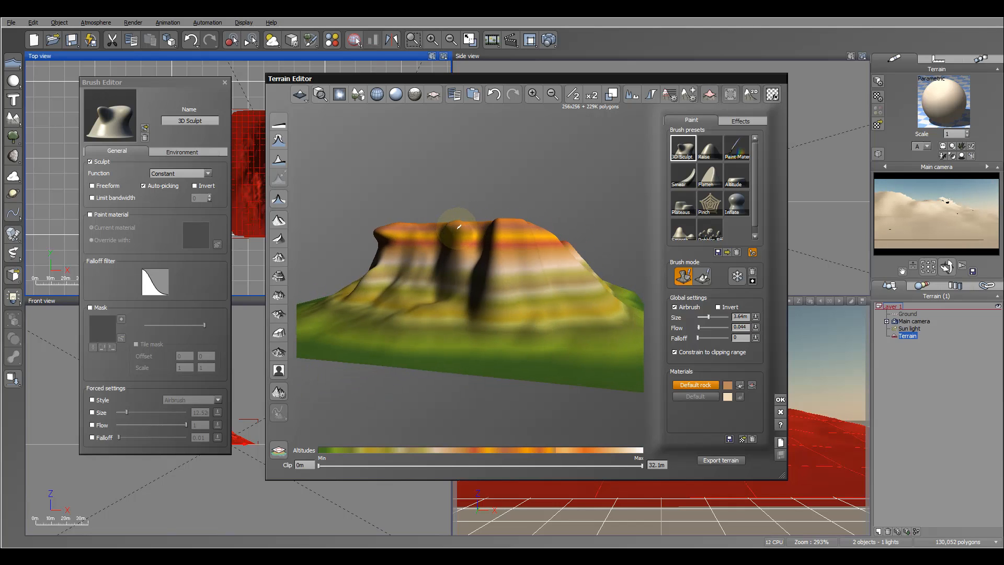
mouse_move(452, 226)
right_down()
mouse_move(551, 227)
mouse_move(518, 221)
right_up()
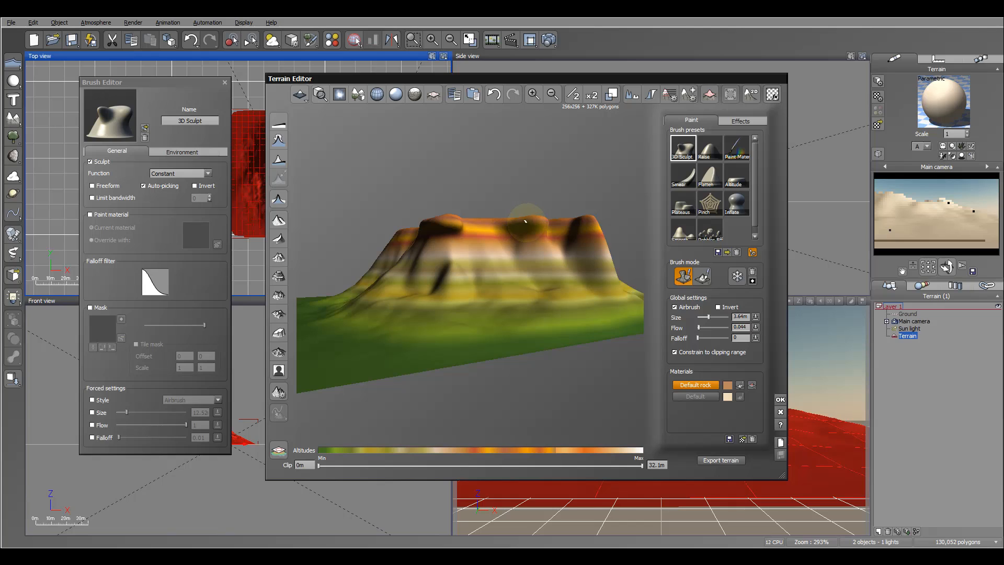
mouse_move(545, 224)
right_down()
mouse_move(480, 225)
mouse_move(543, 263)
mouse_move(601, 256)
mouse_move(519, 260)
mouse_move(505, 282)
right_up()
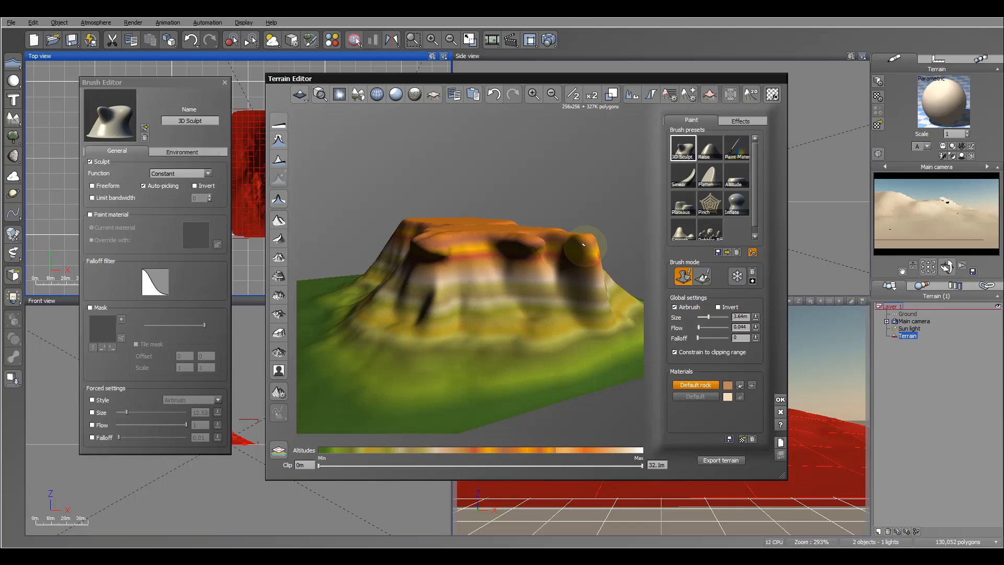
right_drag(585, 247, 534, 212)
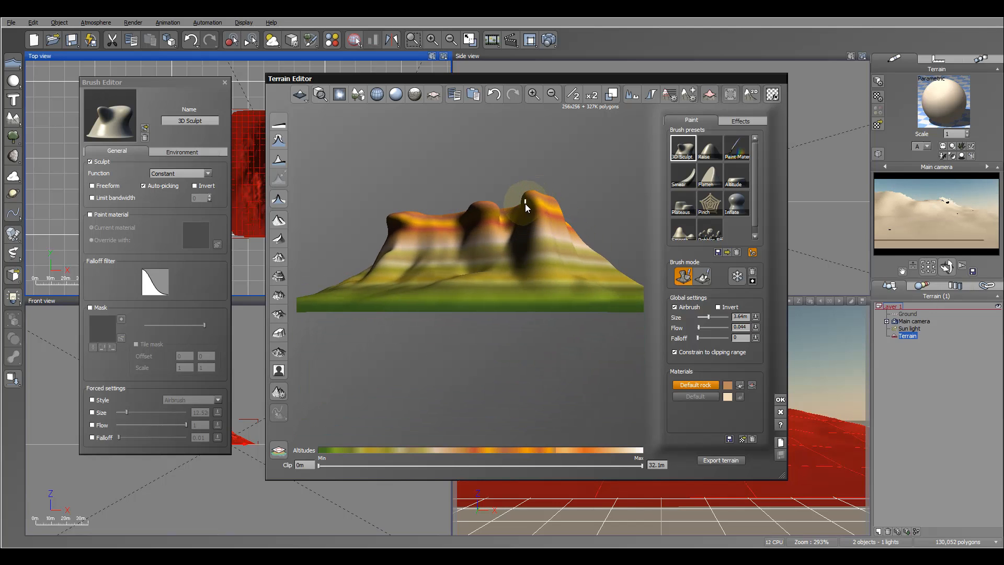
right_drag(525, 203, 588, 221)
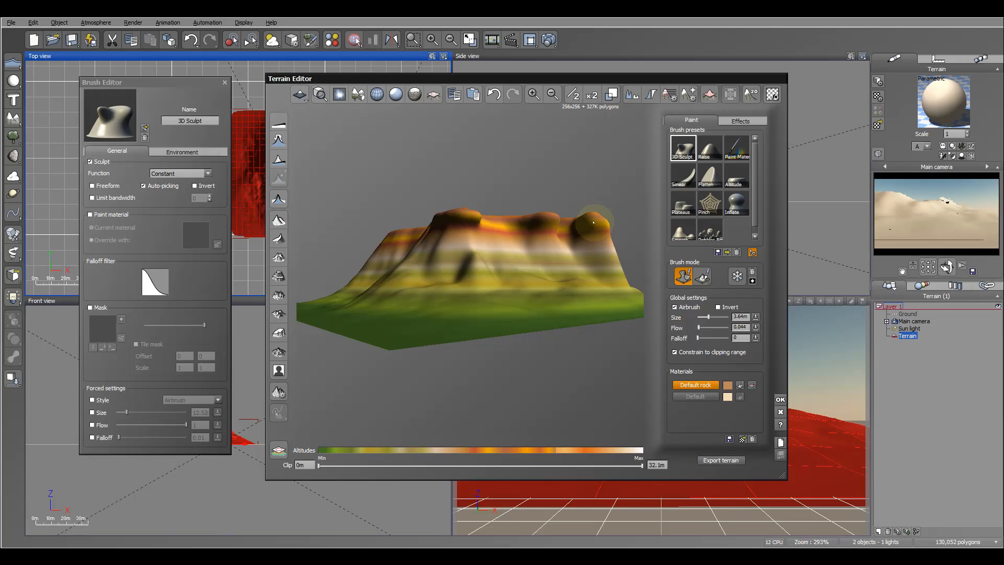
right_drag(546, 225, 503, 207)
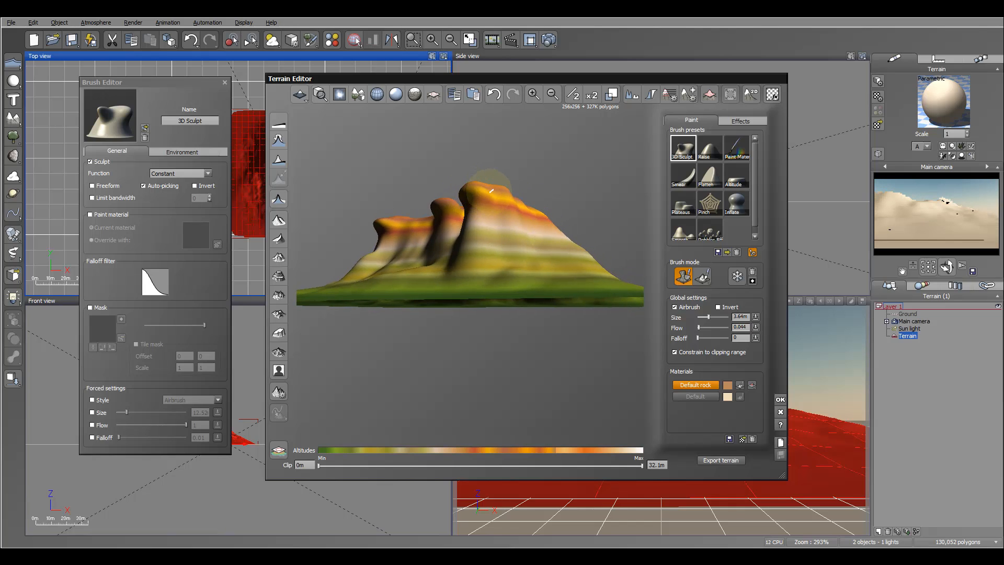
mouse_move(502, 230)
right_down()
mouse_move(598, 235)
mouse_move(553, 229)
right_up()
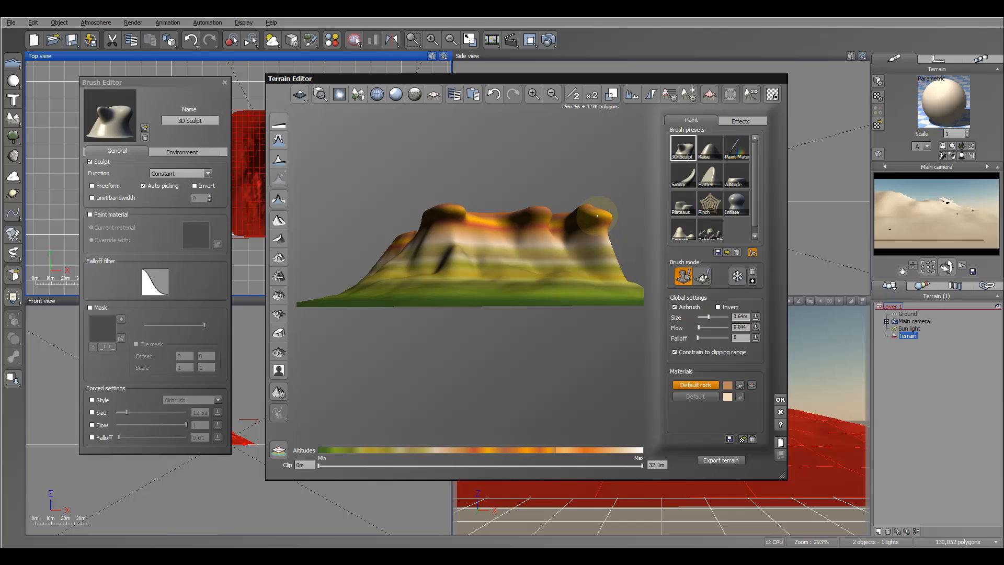
mouse_move(610, 230)
right_down()
mouse_move(616, 235)
mouse_move(597, 219)
mouse_move(566, 231)
mouse_move(566, 214)
right_up()
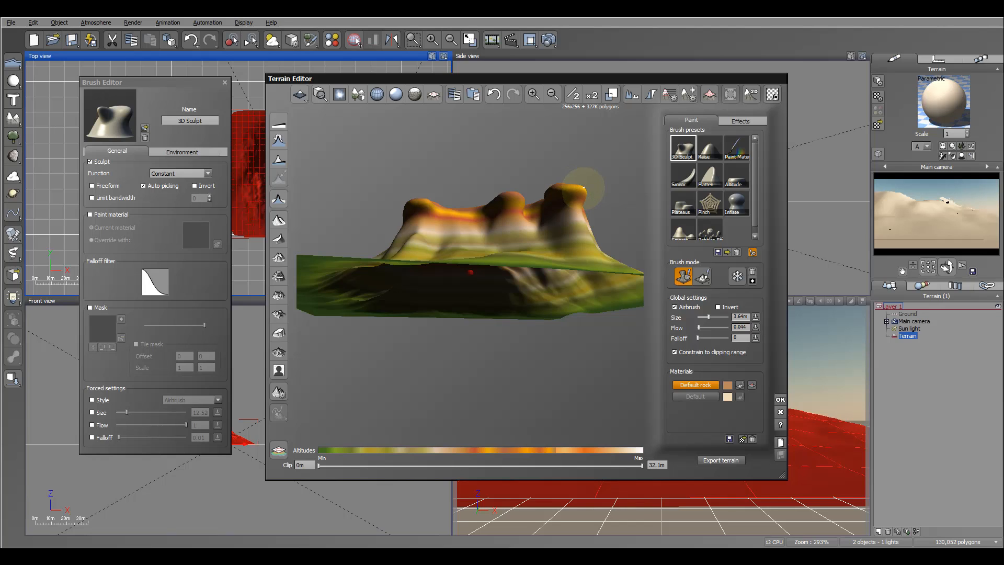
mouse_move(591, 188)
right_down()
mouse_move(592, 252)
mouse_move(620, 259)
mouse_move(620, 243)
mouse_move(604, 255)
mouse_move(601, 305)
mouse_move(547, 269)
mouse_move(479, 262)
mouse_move(537, 267)
mouse_move(558, 306)
mouse_move(604, 276)
mouse_move(607, 255)
mouse_move(557, 255)
right_up()
click(780, 400)
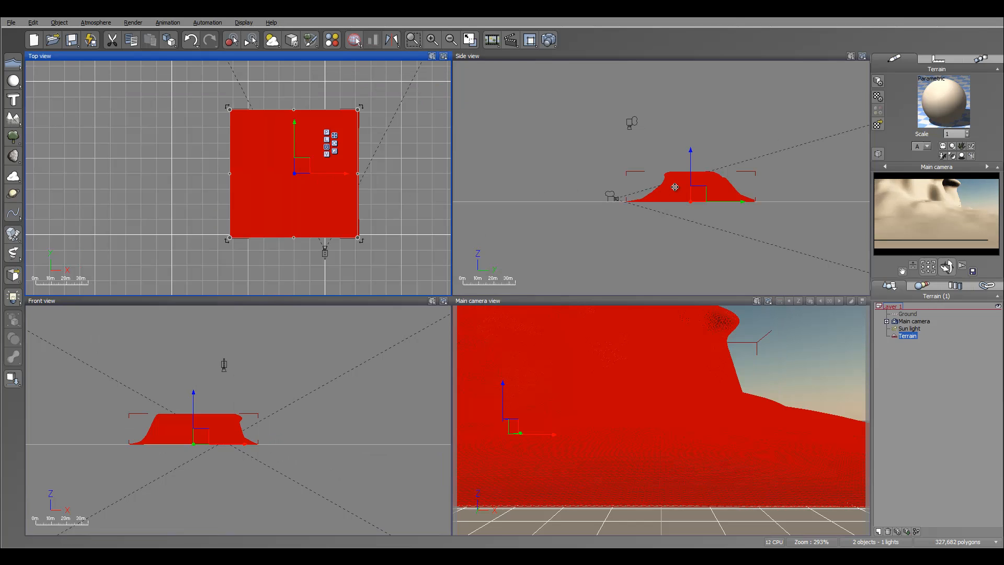
Raise the main camera to a height of 20.6 m, level with the plateau's top, and save the scene.
click(946, 395)
click(914, 321)
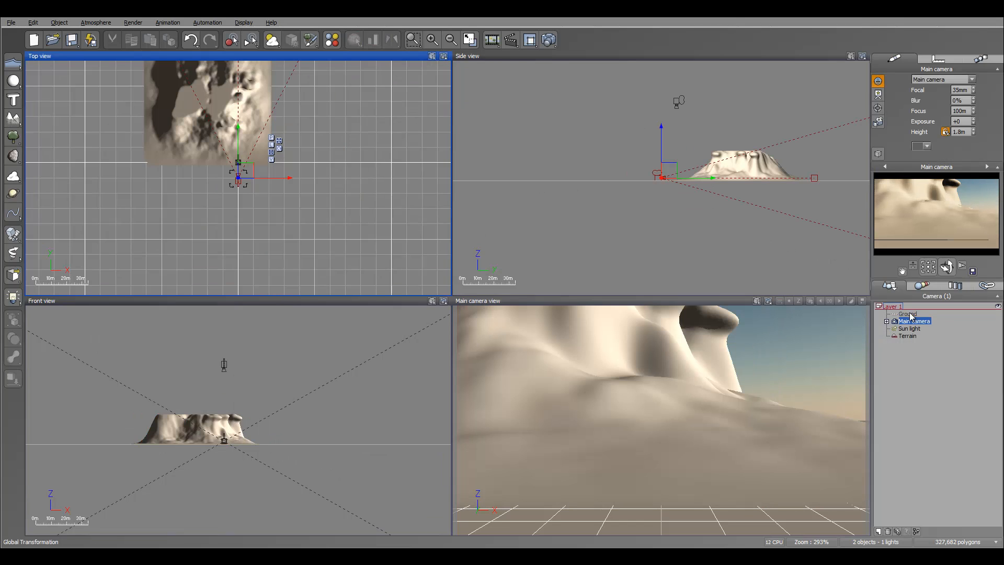
drag(665, 176, 664, 140)
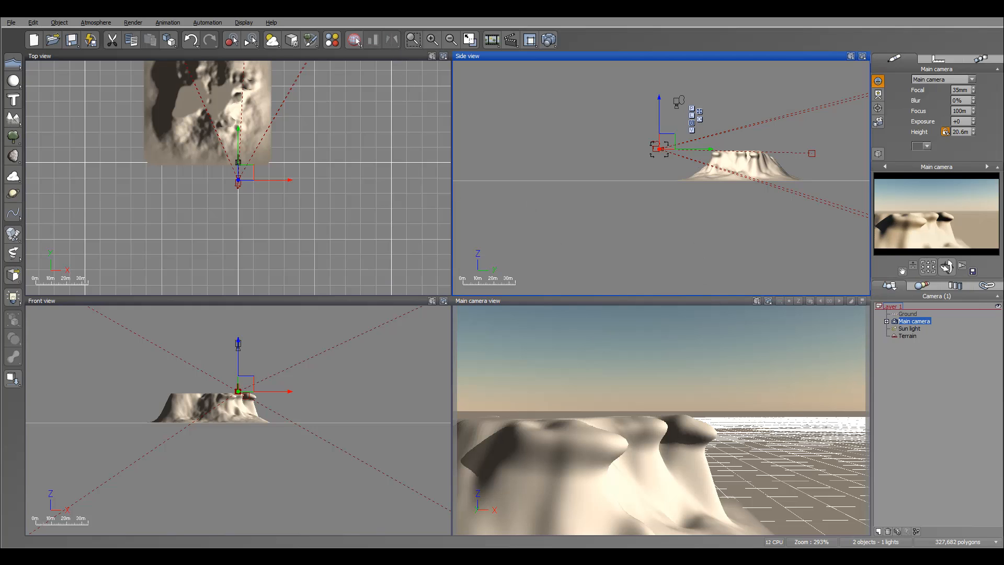
key(ctrl+s)
Add a rock to the scene using the Rough Rock template of about 45 000 polygons from the Rough rocks collection.
right_drag(318, 108, 333, 155)
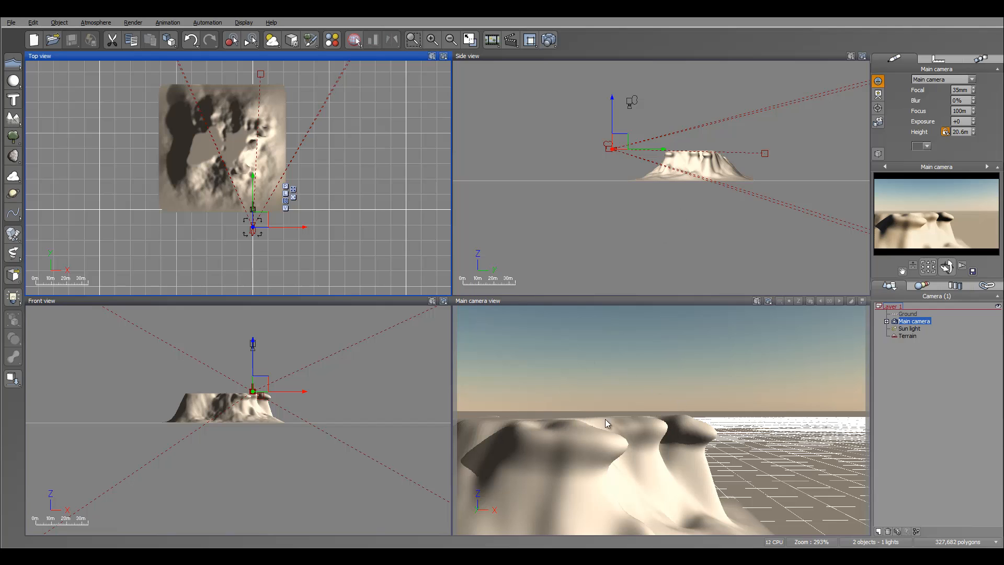
right_drag(324, 121, 312, 143)
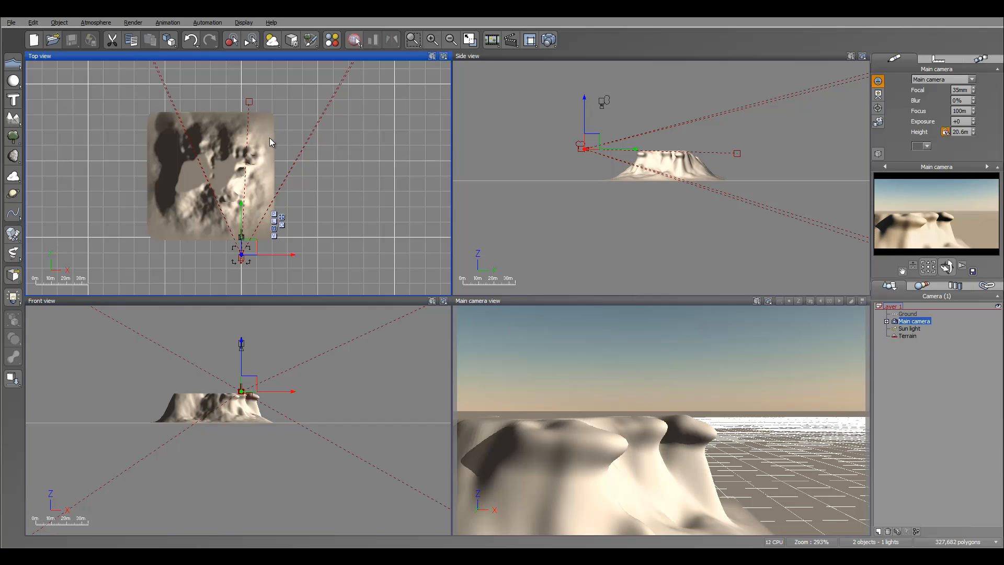
right_drag(269, 137, 267, 147)
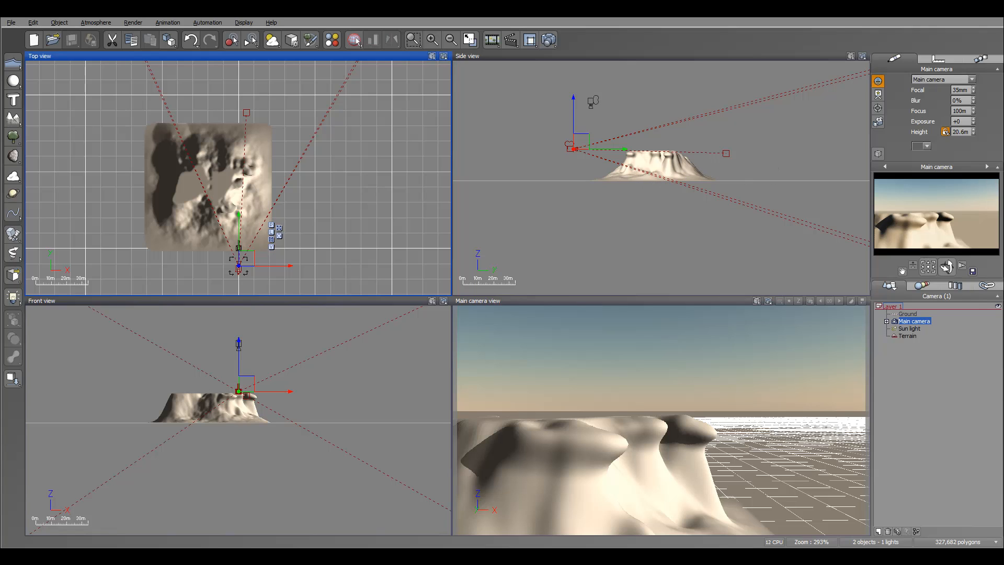
right_drag(269, 155, 300, 135)
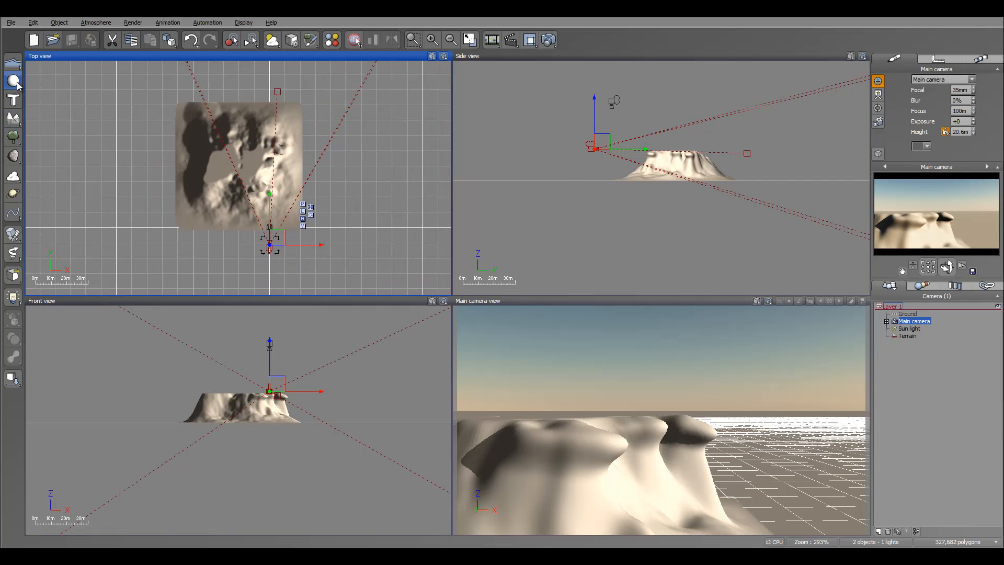
click(13, 156)
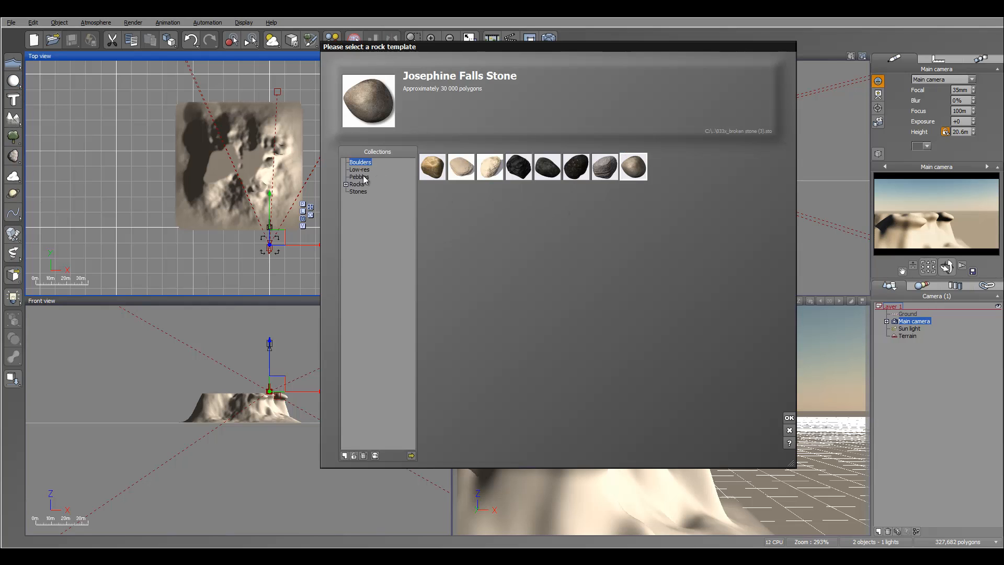
click(346, 184)
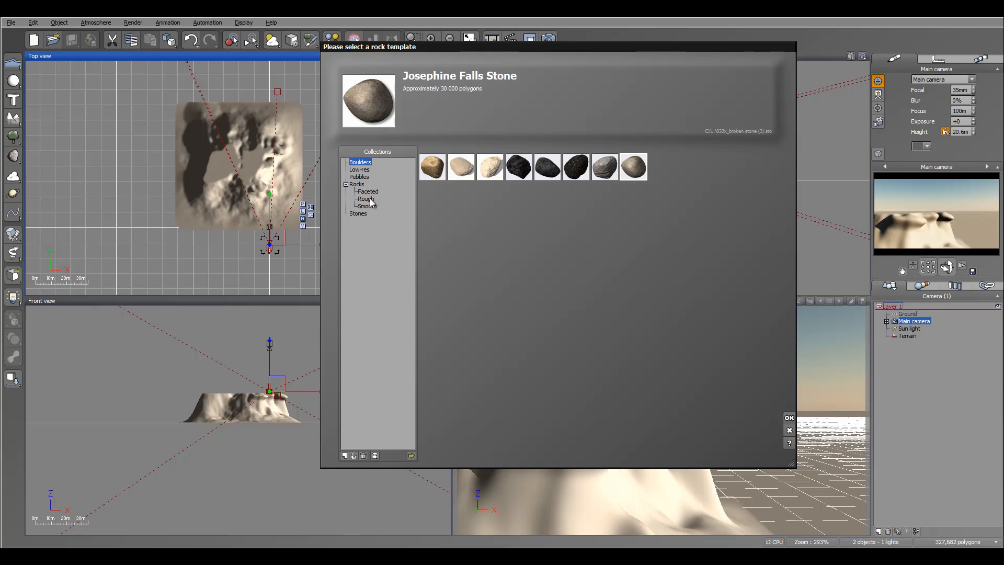
click(366, 198)
click(546, 166)
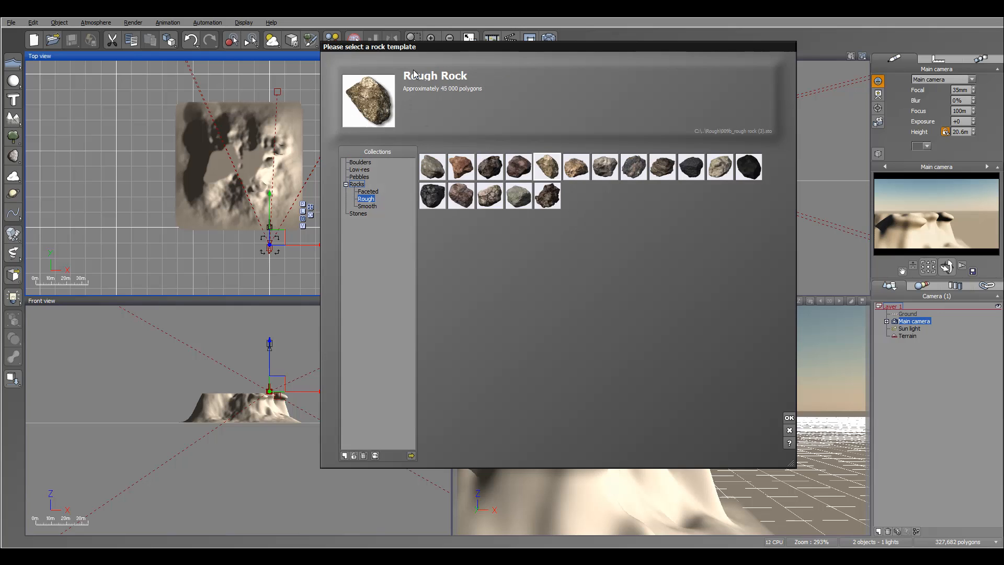
key(Return)
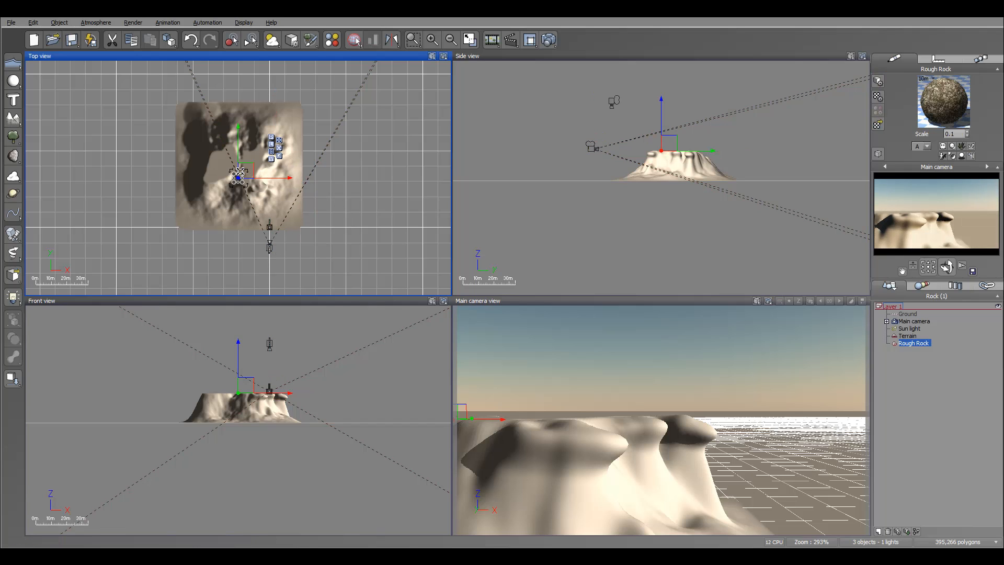
Enlarge the first Rough Rock and position it on the flat top of the plateau, partly sunk into the surface.
drag(243, 173, 254, 162)
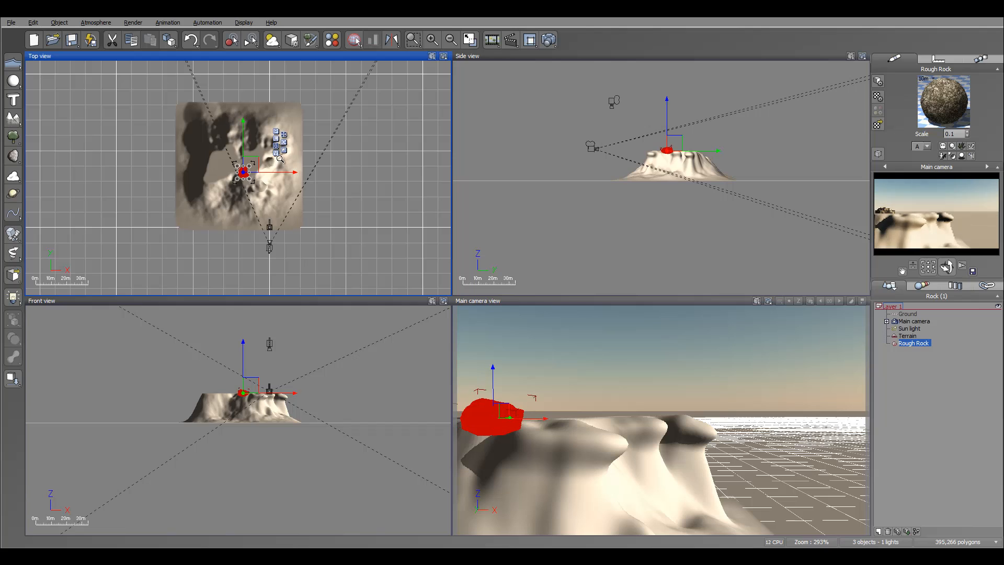
scroll(279, 158, up, 2)
drag(195, 187, 201, 139)
drag(675, 102, 677, 100)
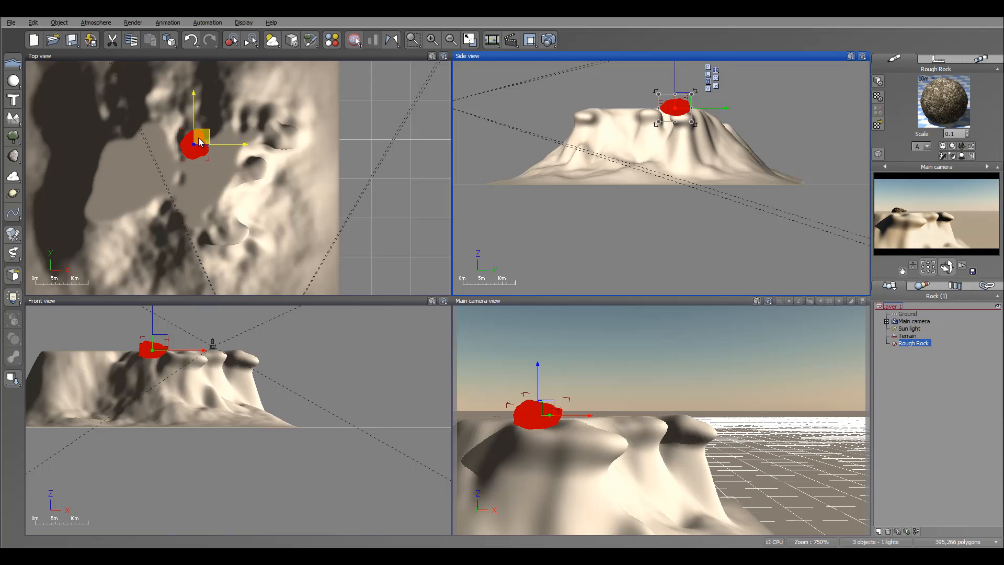
drag(196, 140, 171, 139)
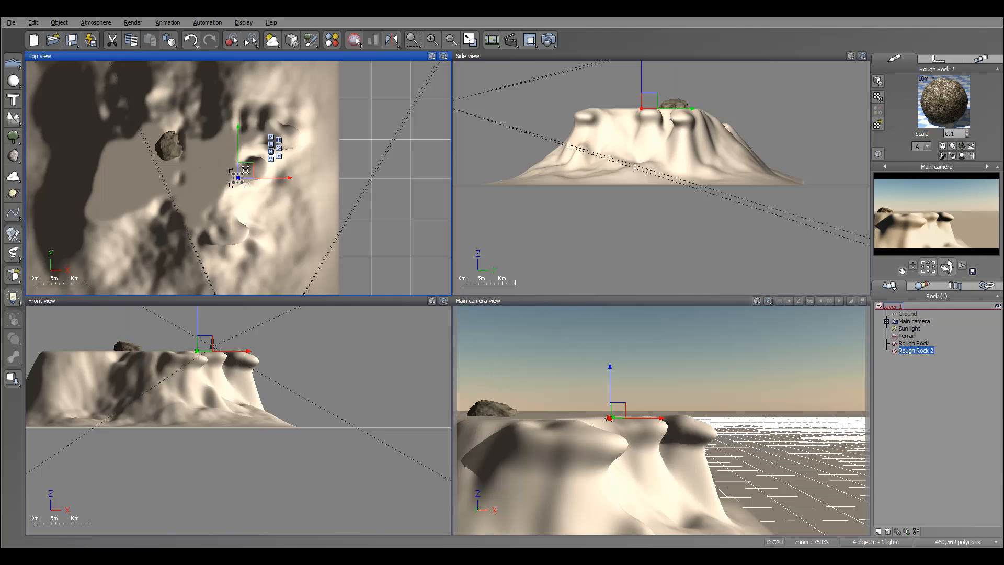
Place a second, smaller Rough Rock beside the first and adjust its height and orientation on the plateau's surface.
drag(246, 170, 191, 145)
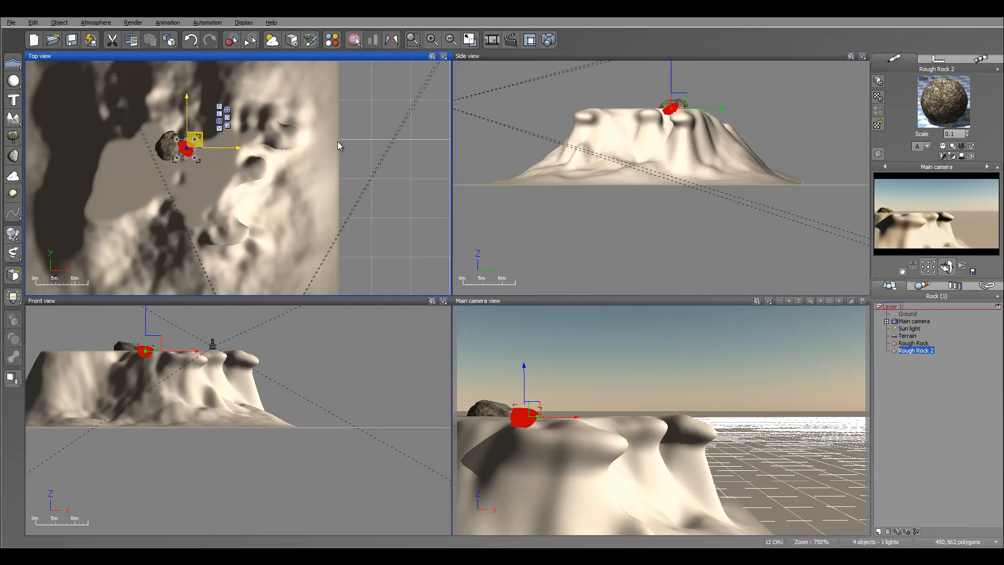
click(675, 105)
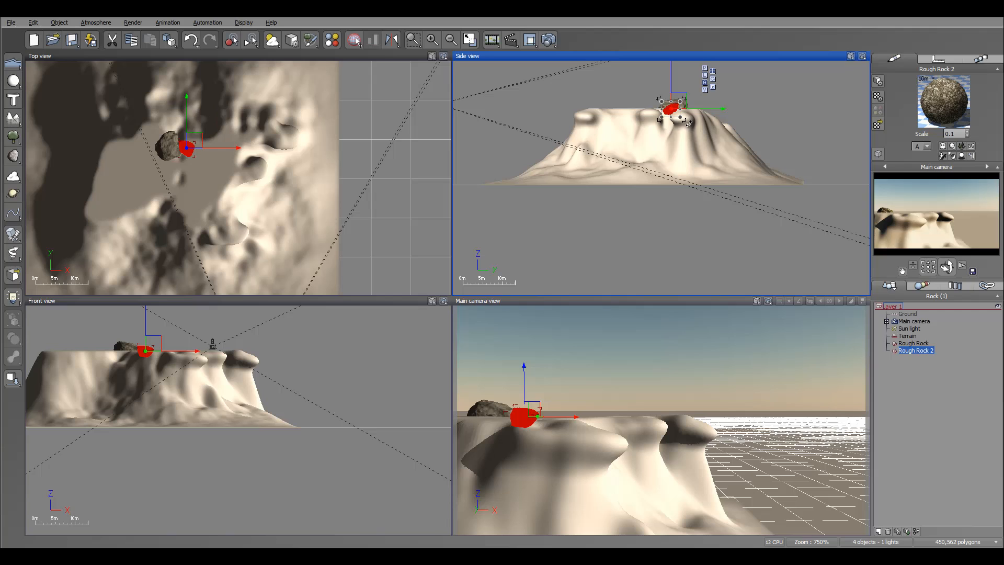
drag(678, 129, 683, 105)
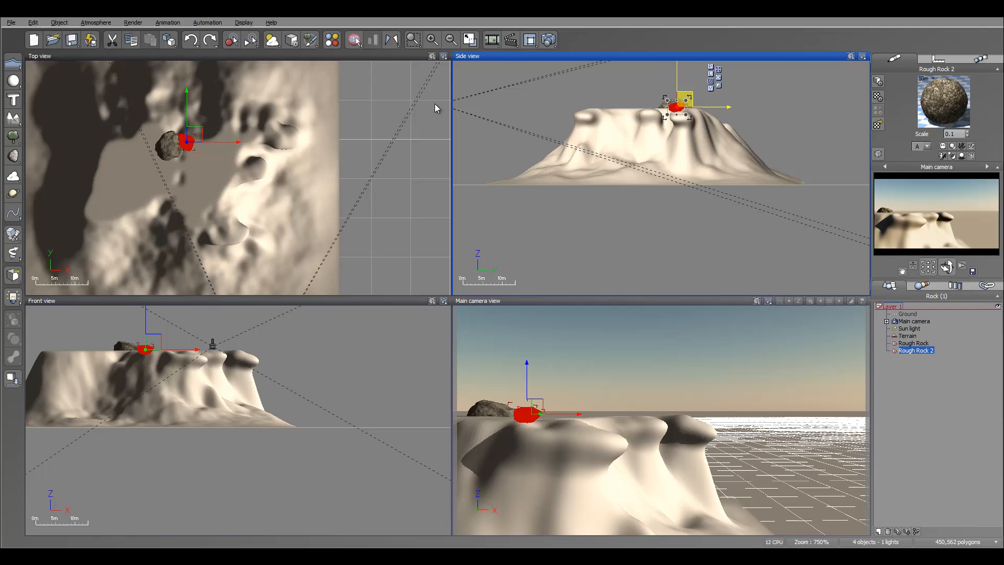
Add a third Rough Rock, enlarge and rotate it, and set it next to the second rock on the plateau.
click(13, 155)
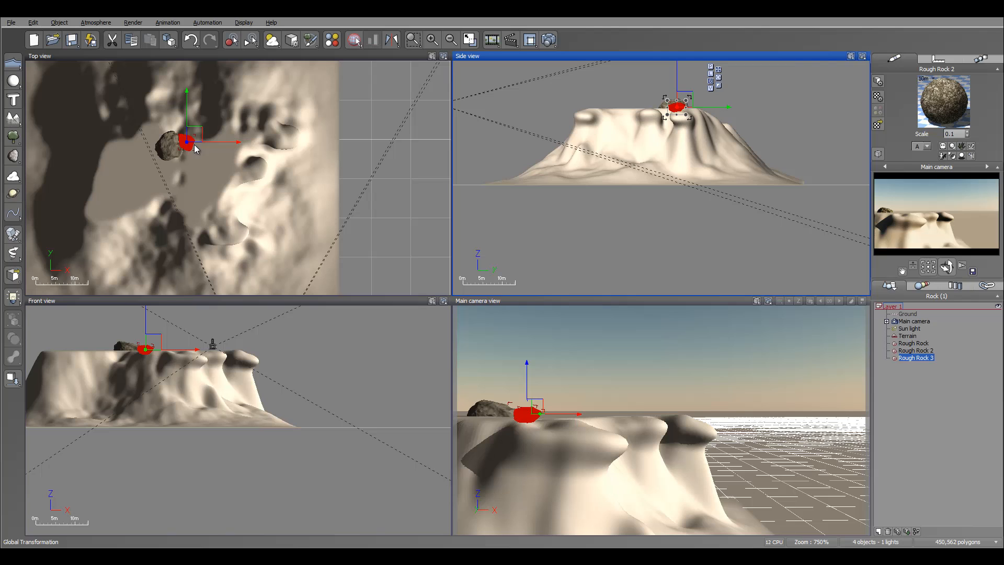
mouse_move(194, 149)
mouse_down()
mouse_move(238, 172)
mouse_move(259, 154)
mouse_move(202, 133)
mouse_move(213, 147)
mouse_up()
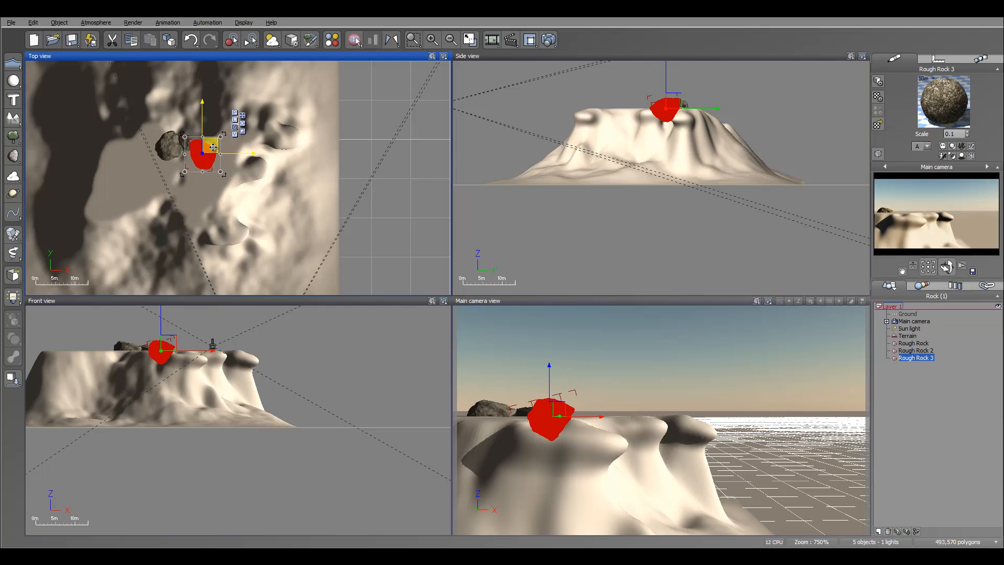
click(671, 111)
drag(688, 128, 635, 71)
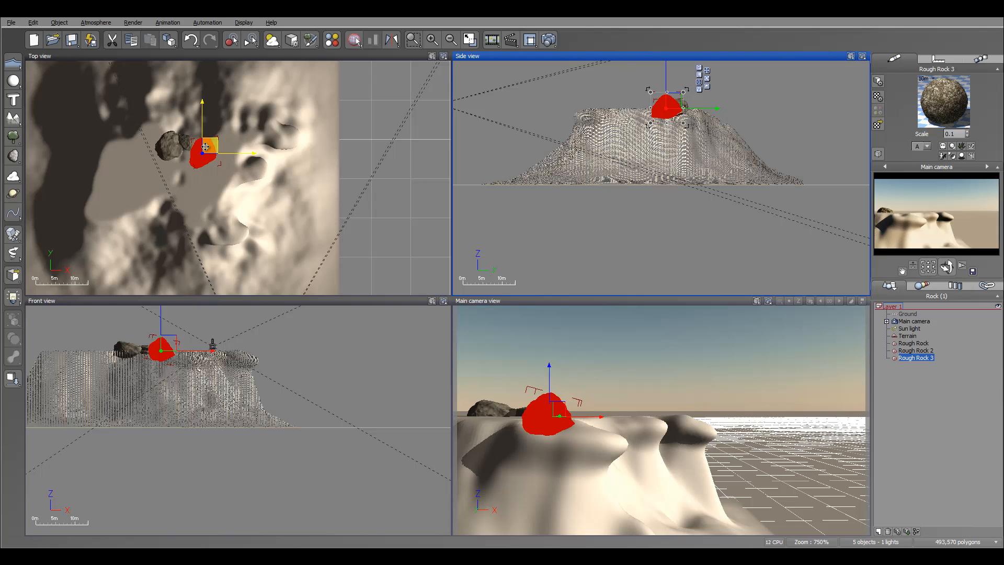
click(205, 147)
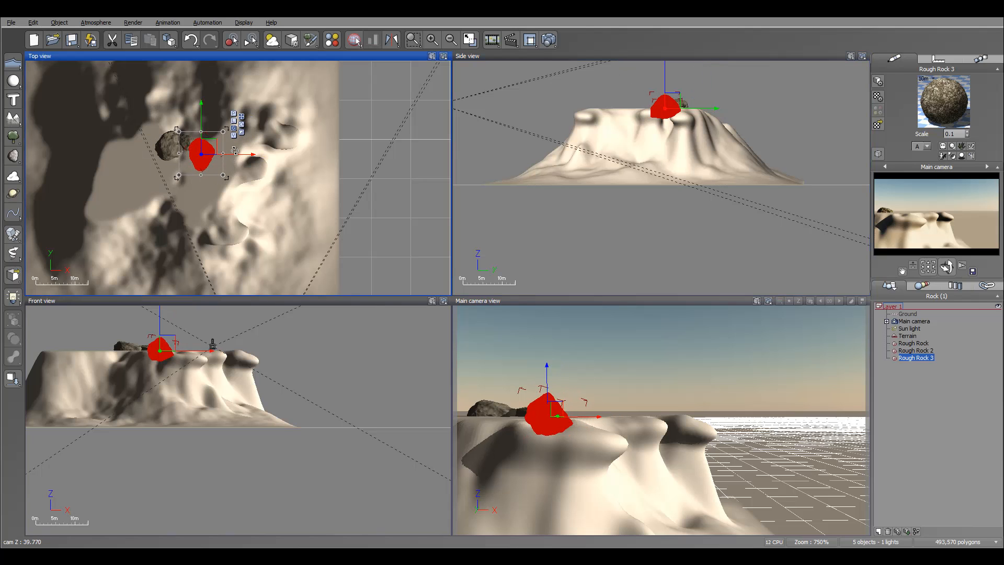
drag(234, 150, 206, 151)
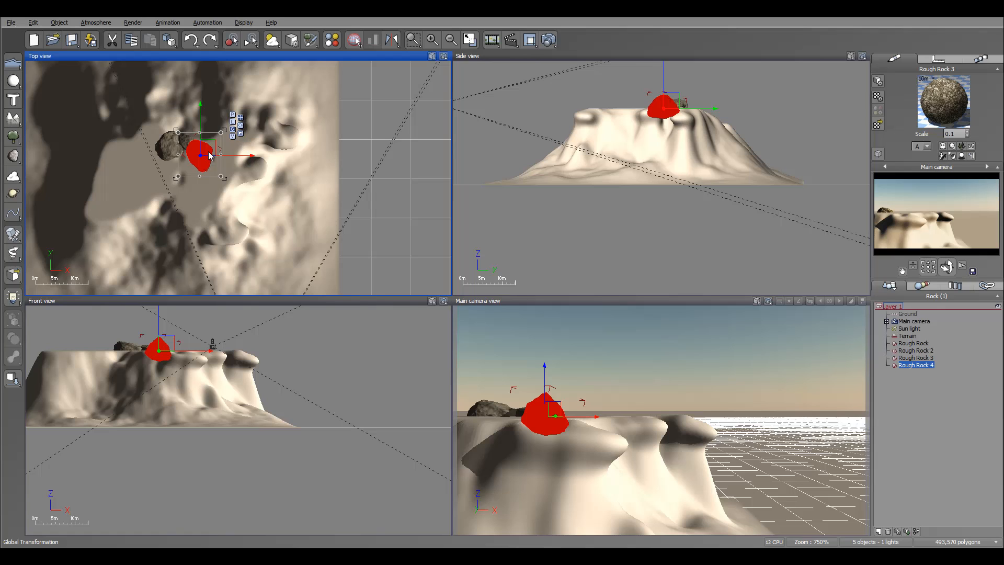
Place a fourth Rough Rock near the plateau's rim, rotate it, and shift it closer to the other rocks.
drag(209, 155, 230, 127)
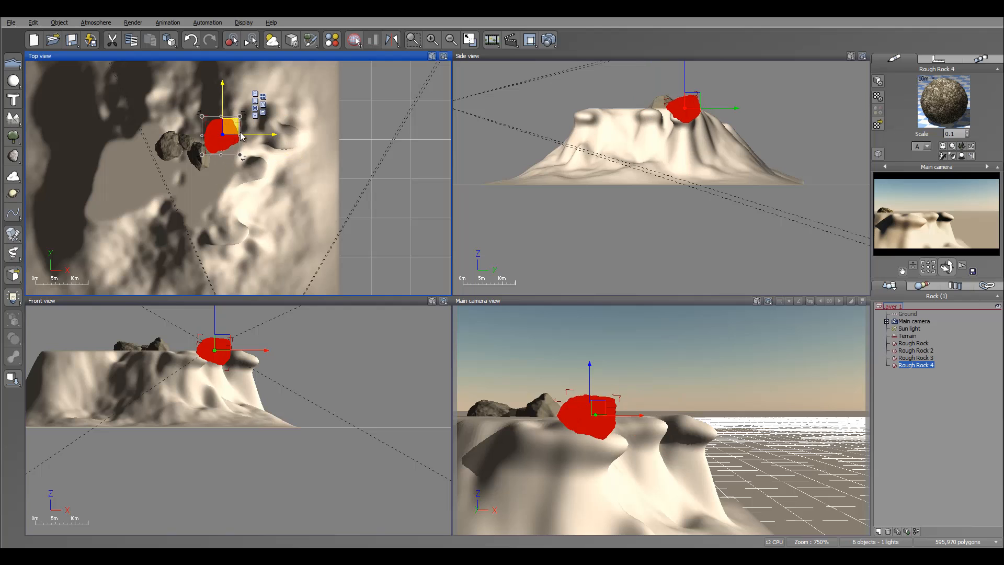
click(693, 111)
drag(704, 128, 690, 96)
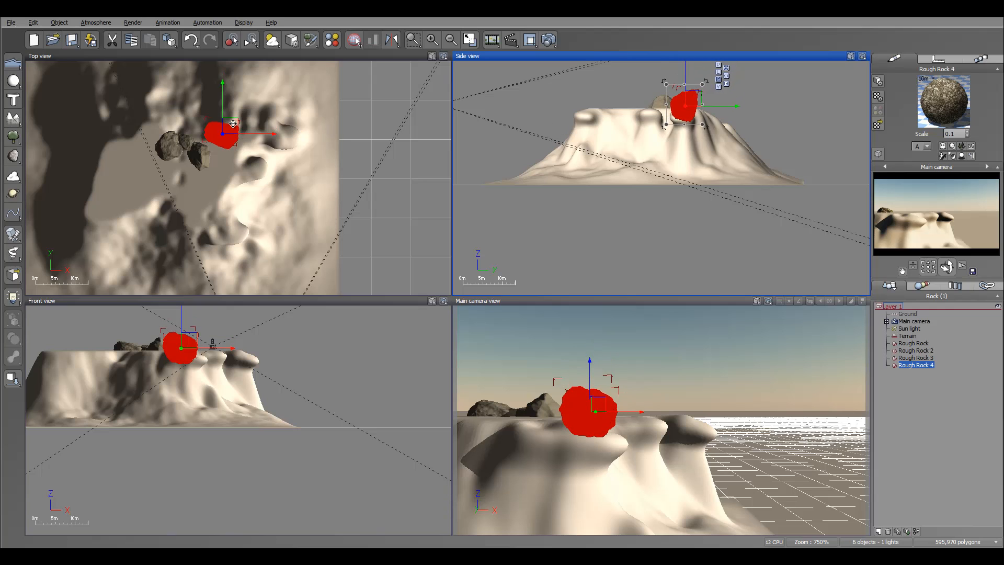
drag(234, 124, 217, 124)
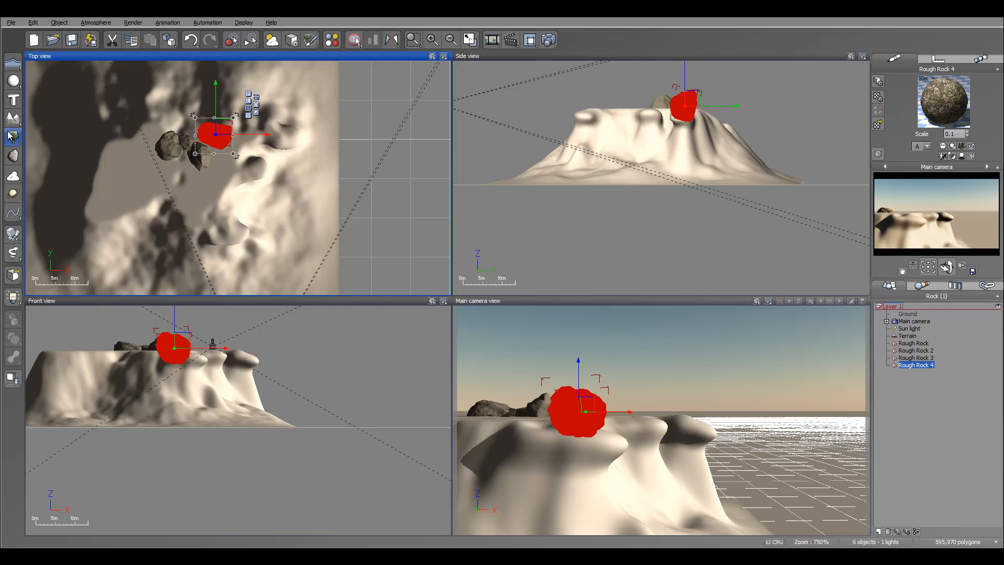
Add a fifth Rough Rock beside the fourth, stretch it lengthwise, and nudge it into place on the plateau's surface near the rim.
click(13, 155)
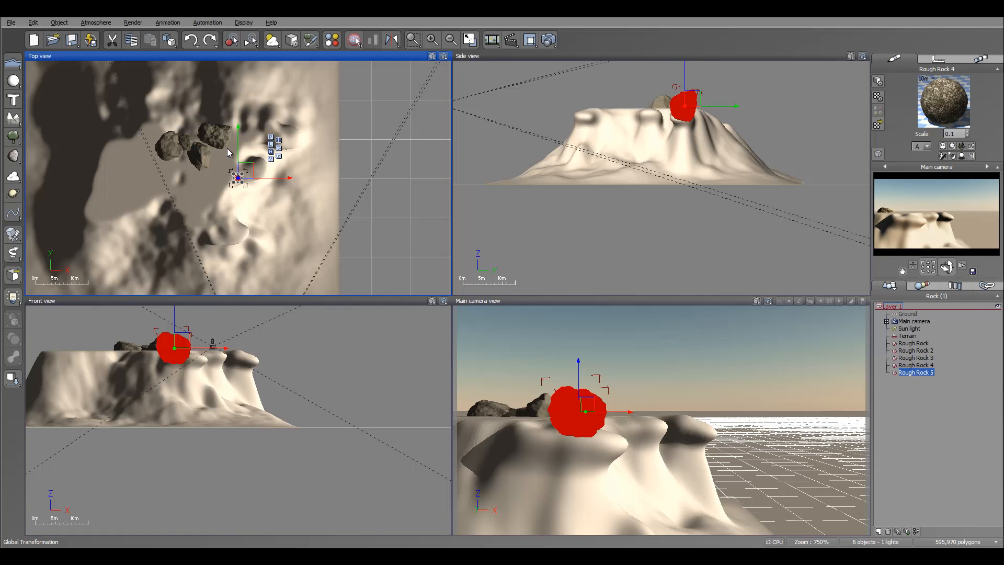
drag(244, 173, 261, 142)
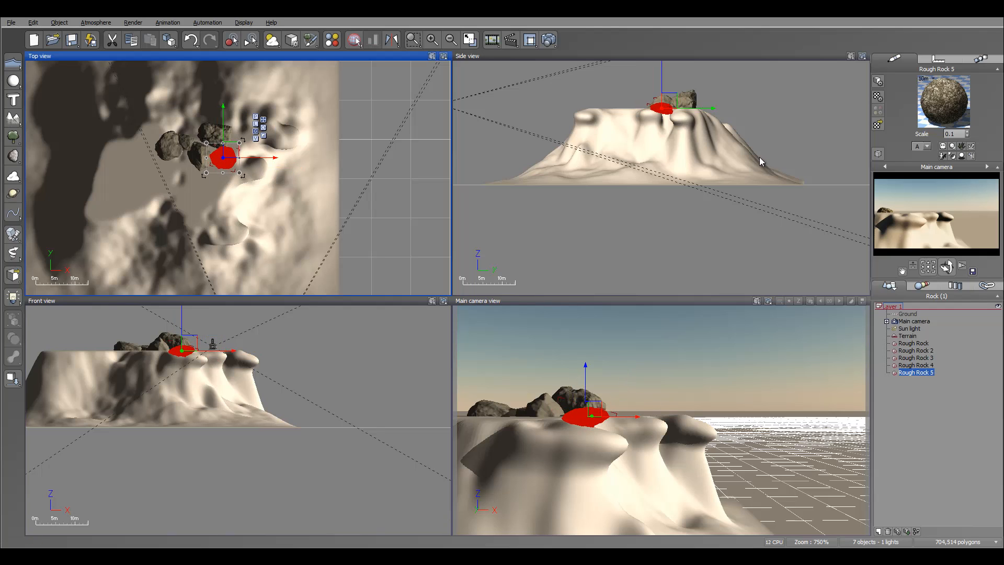
click(177, 351)
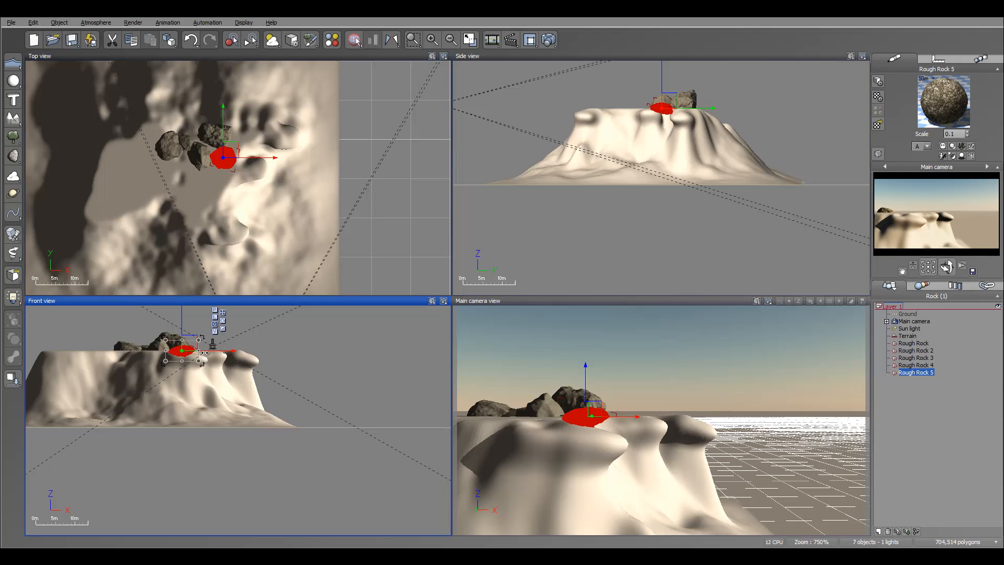
drag(201, 350, 209, 350)
click(258, 179)
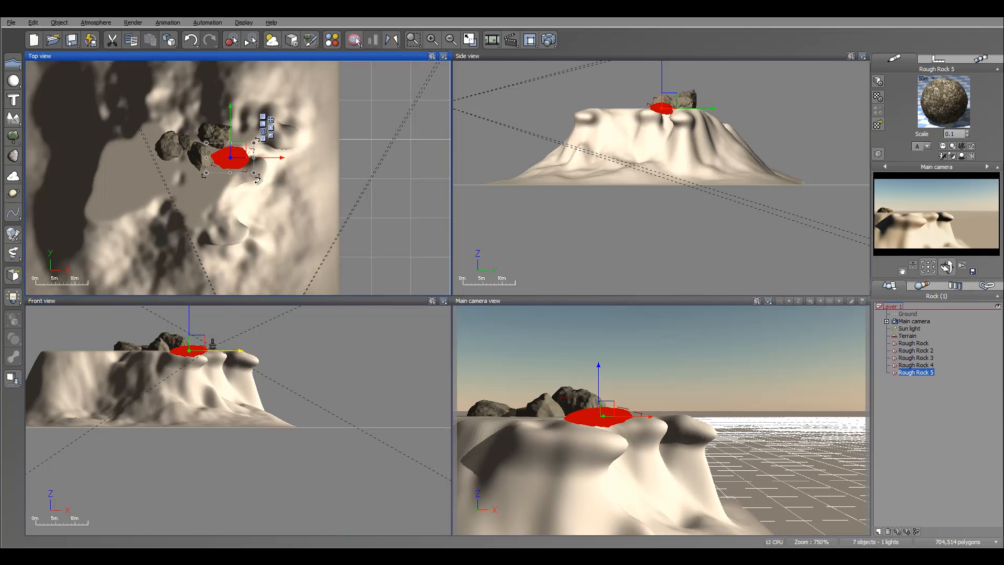
click(197, 355)
drag(216, 365, 197, 343)
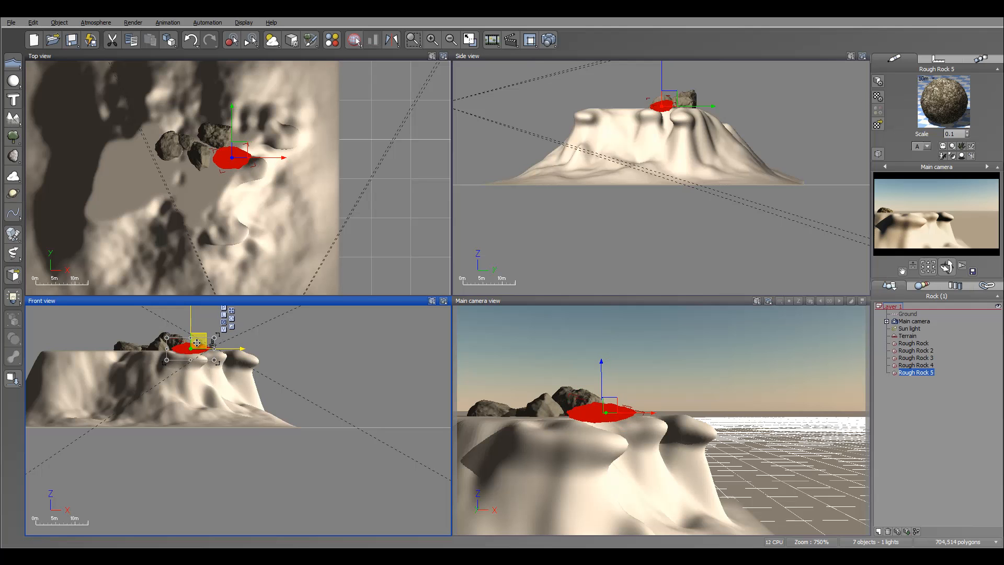
Duplicate Rough Rock 4, shrink and rotate the copy, and stack it on top of the first rock at the cluster's outer end.
click(215, 130)
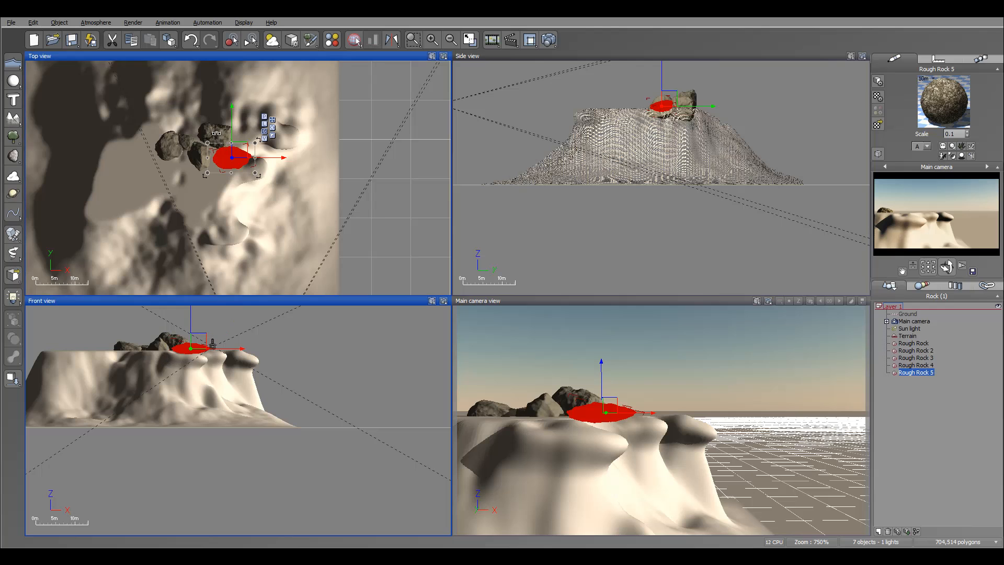
click(918, 365)
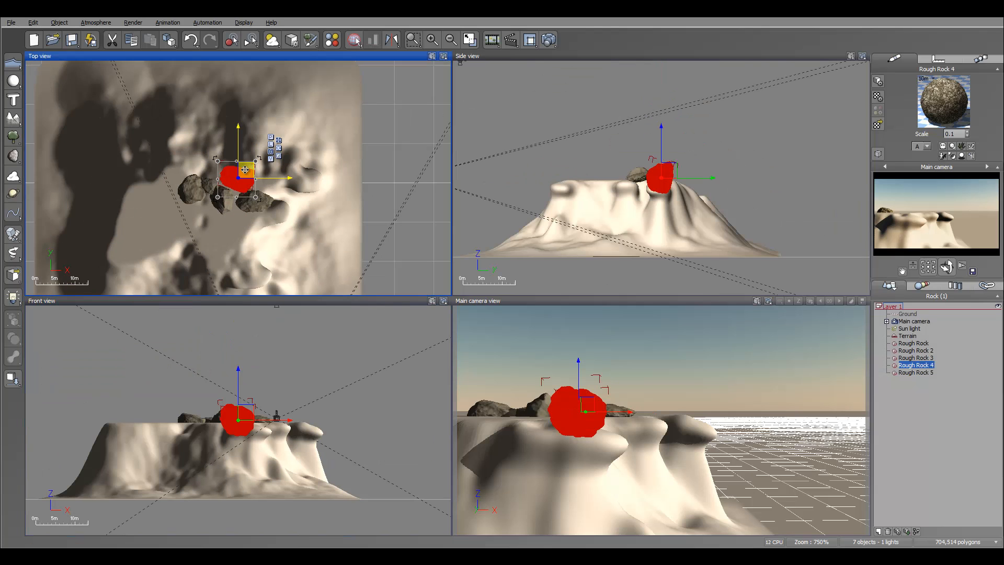
alt+drag(246, 171, 213, 181)
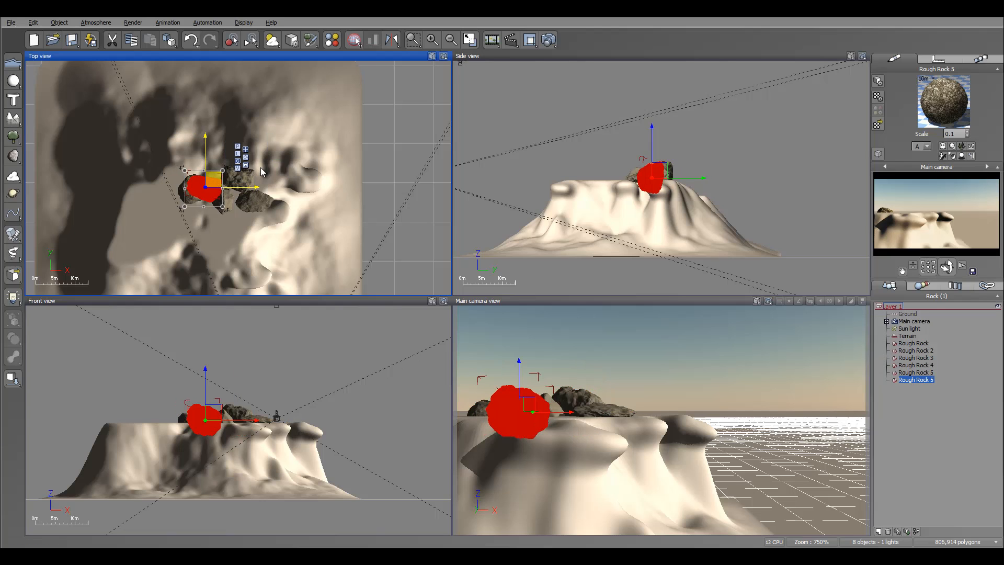
click(669, 199)
drag(673, 204, 633, 201)
mouse_move(663, 163)
mouse_down()
mouse_move(656, 174)
mouse_move(658, 164)
mouse_up()
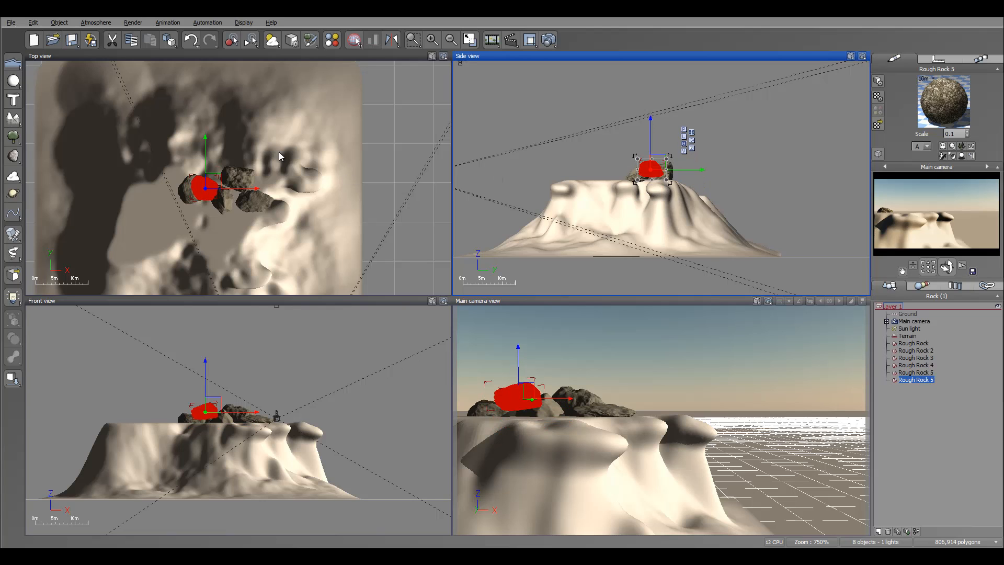
drag(210, 183, 199, 184)
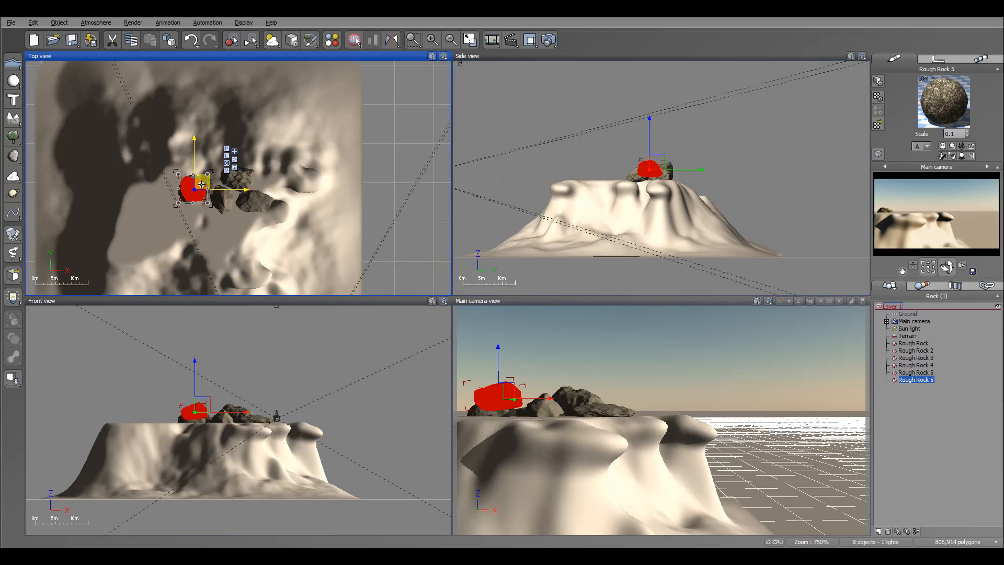
drag(656, 157, 658, 157)
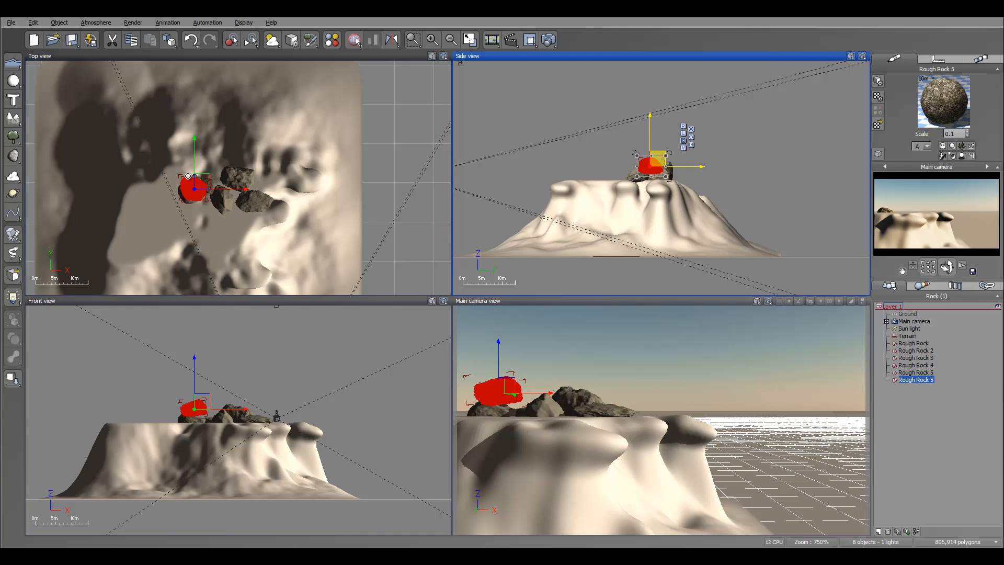
drag(207, 181, 198, 184)
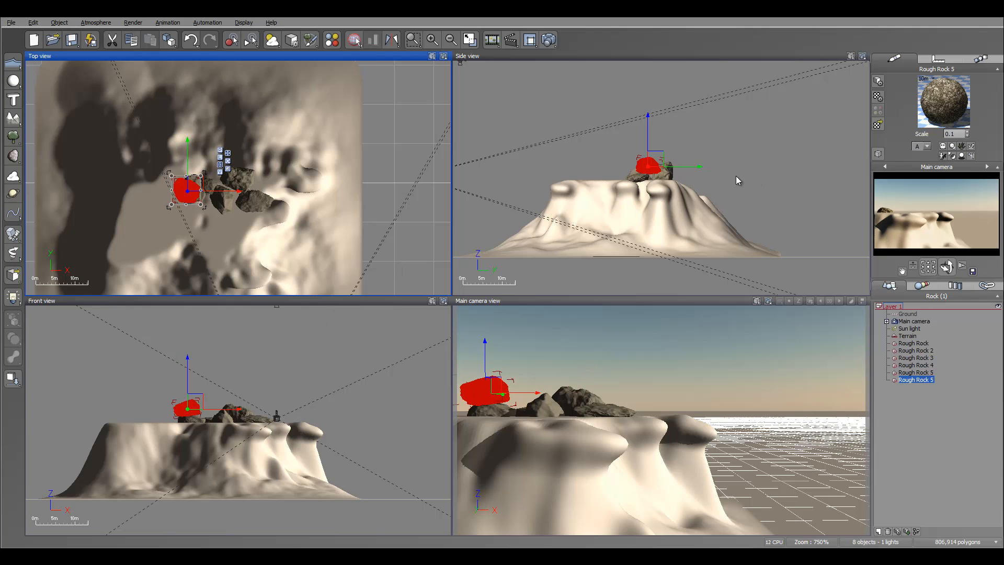
Duplicate Rough Rock 3, widen and rotate the copy, and rest it on top of the fourth rock.
click(913, 356)
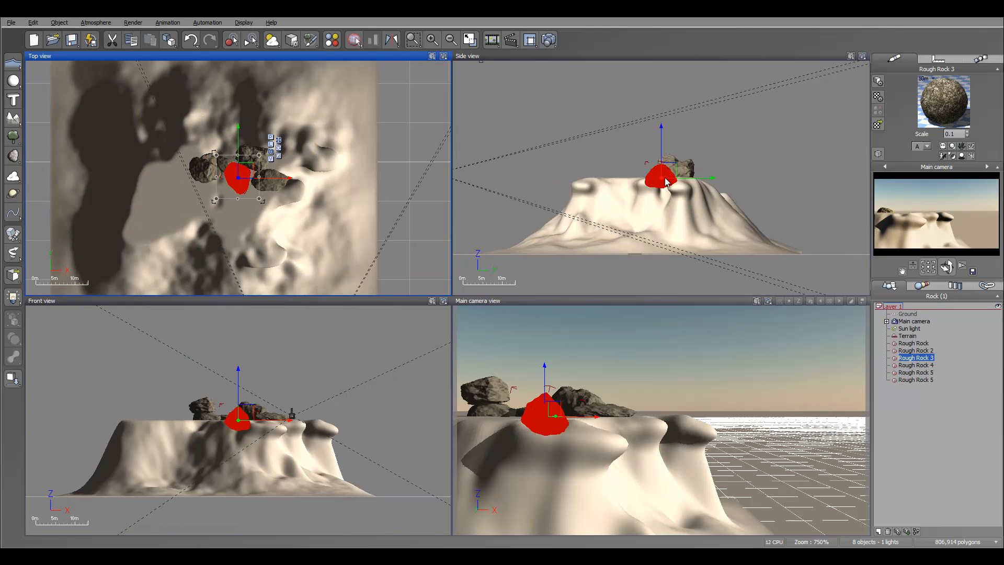
alt+drag(669, 170, 695, 141)
click(253, 171)
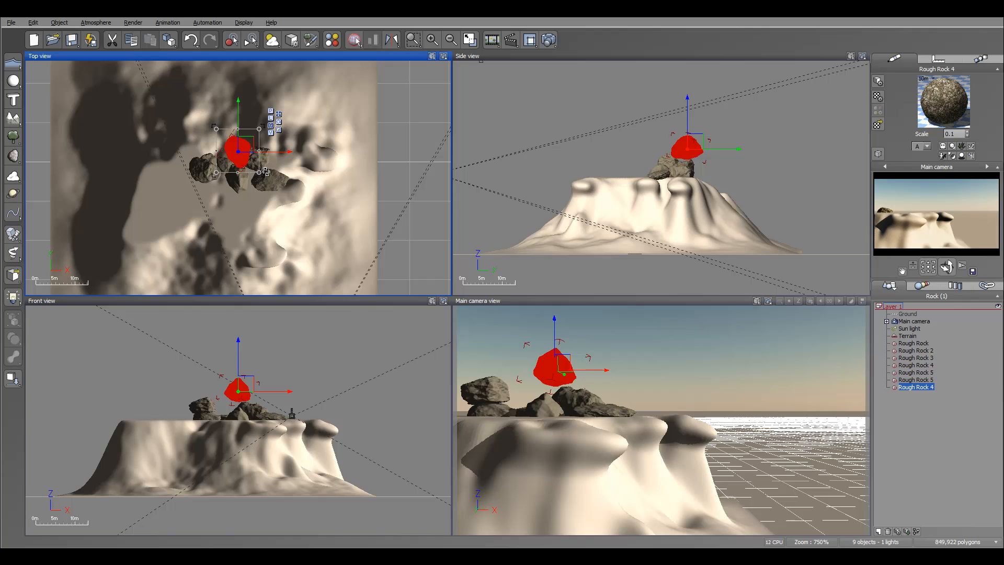
drag(266, 171, 211, 156)
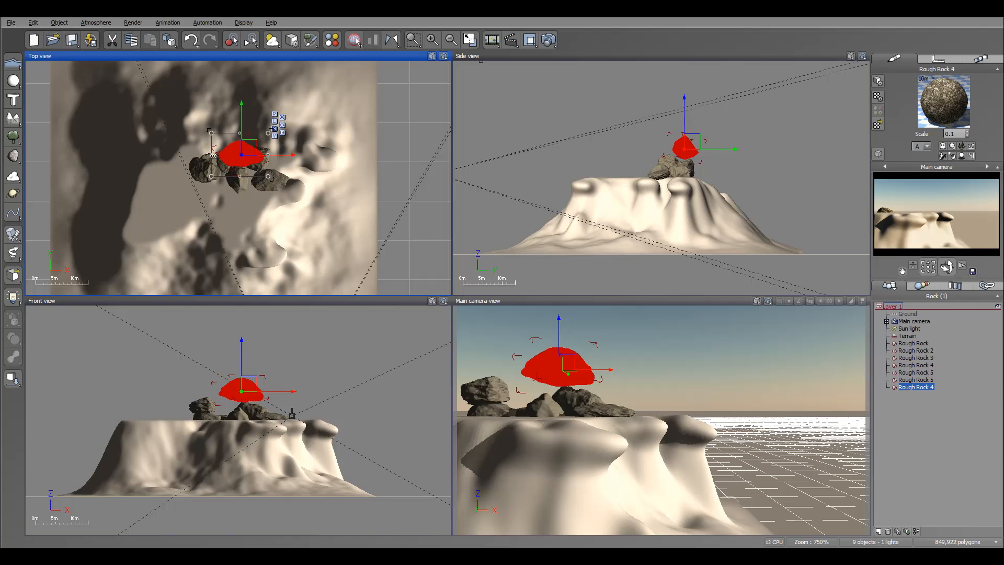
drag(695, 142, 700, 146)
click(243, 402)
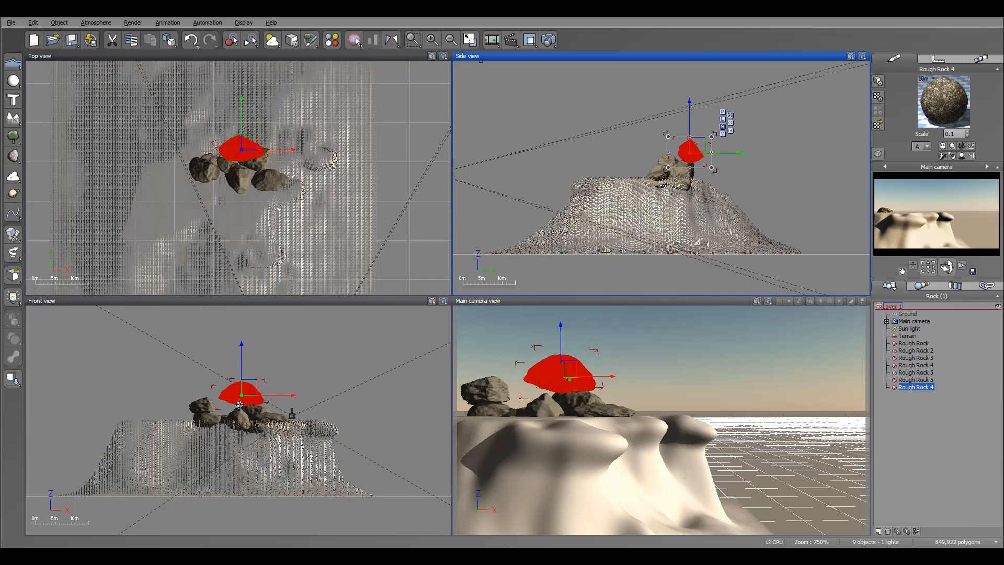
drag(276, 416, 253, 387)
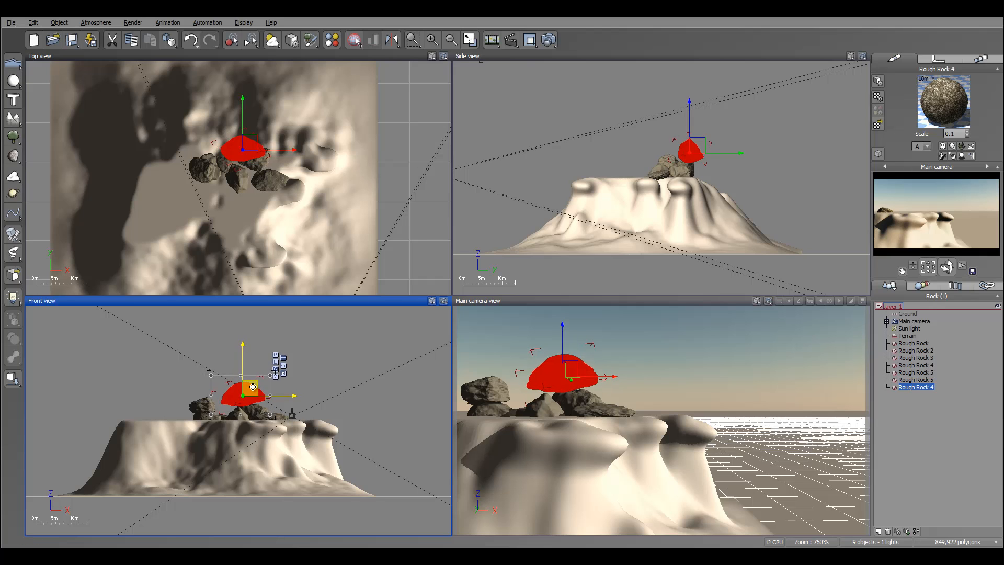
Duplicate the first Rough Rock, turn the copy upright, shrink it, and balance it on top of the tall stack.
click(914, 344)
alt+drag(666, 171, 680, 129)
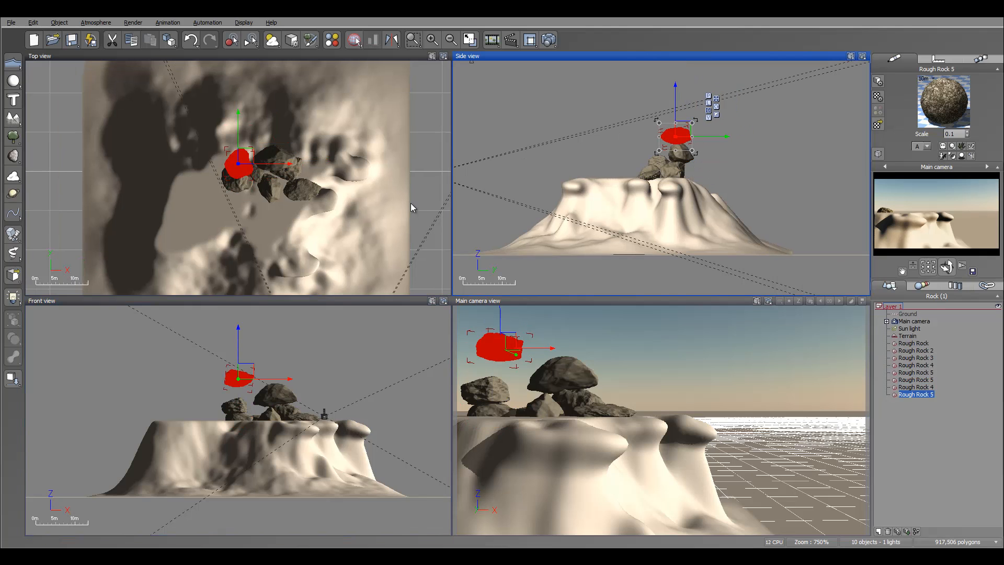
drag(251, 153, 286, 151)
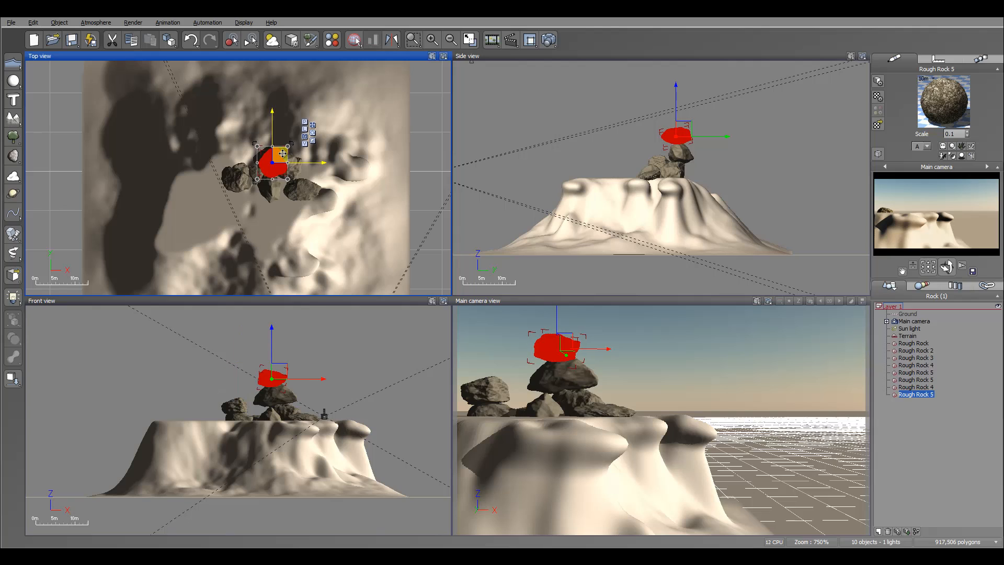
click(692, 137)
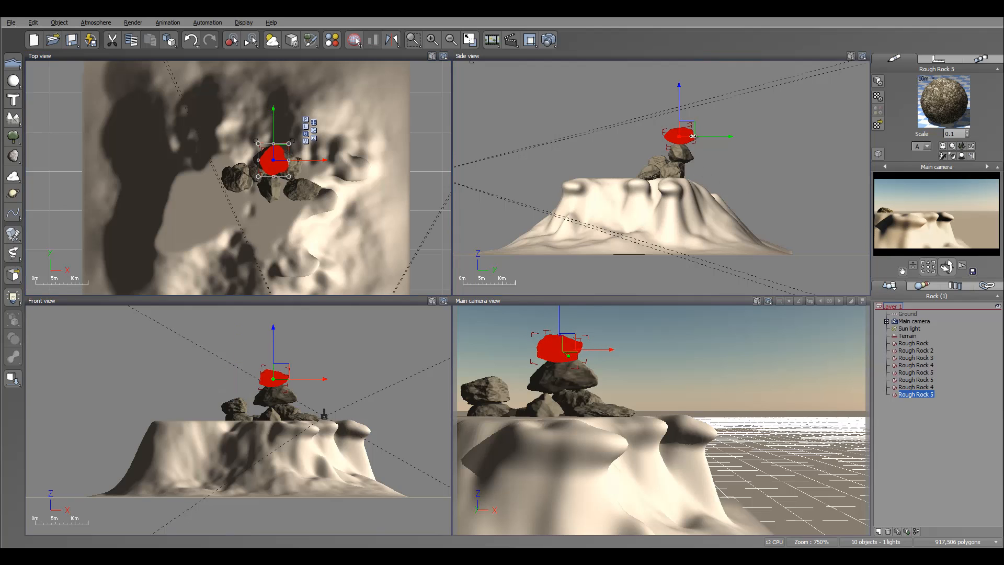
drag(700, 152, 664, 156)
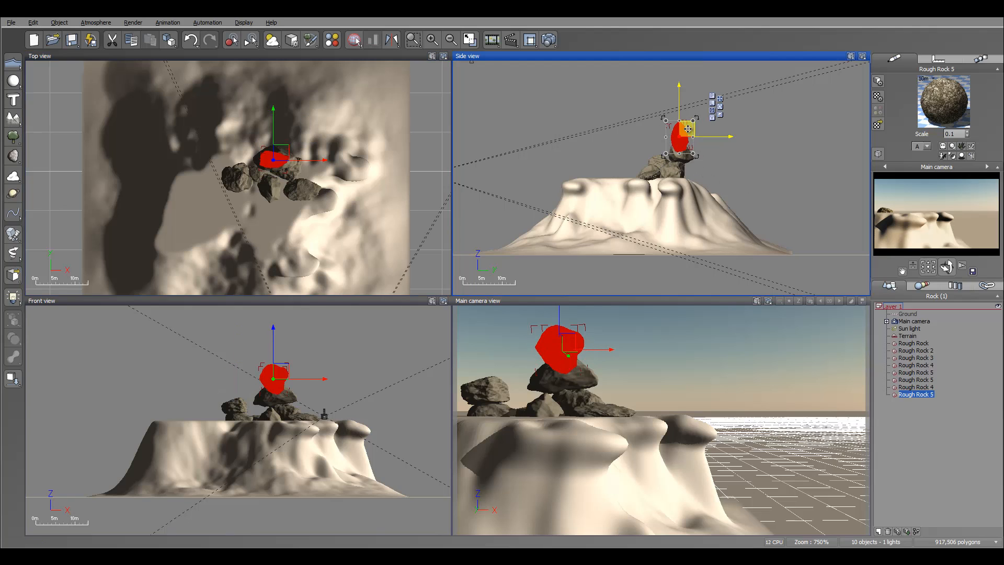
mouse_move(679, 120)
mouse_down()
mouse_move(678, 96)
mouse_move(683, 124)
mouse_up()
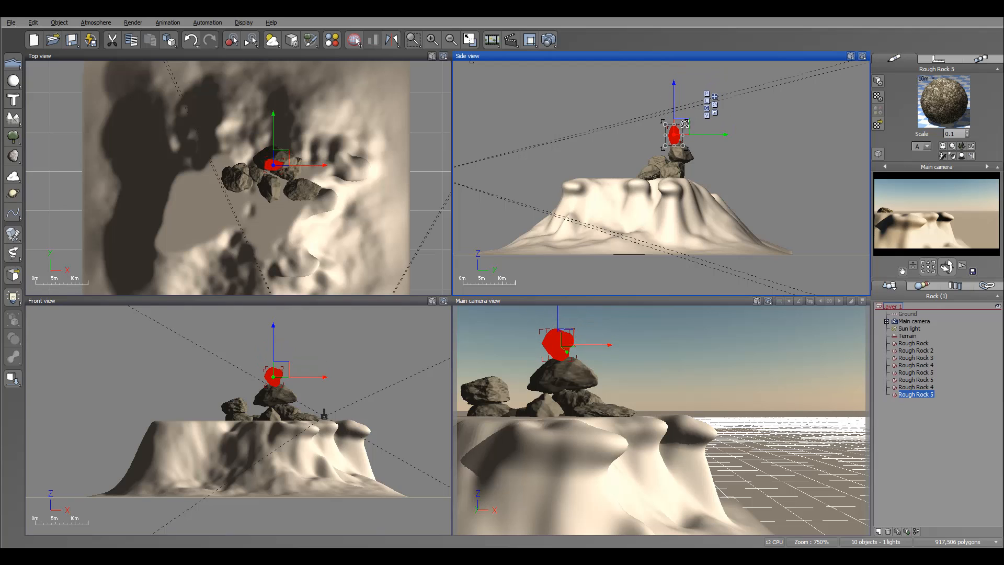
click(275, 375)
mouse_move(288, 392)
mouse_down()
mouse_move(297, 367)
mouse_move(287, 376)
mouse_up()
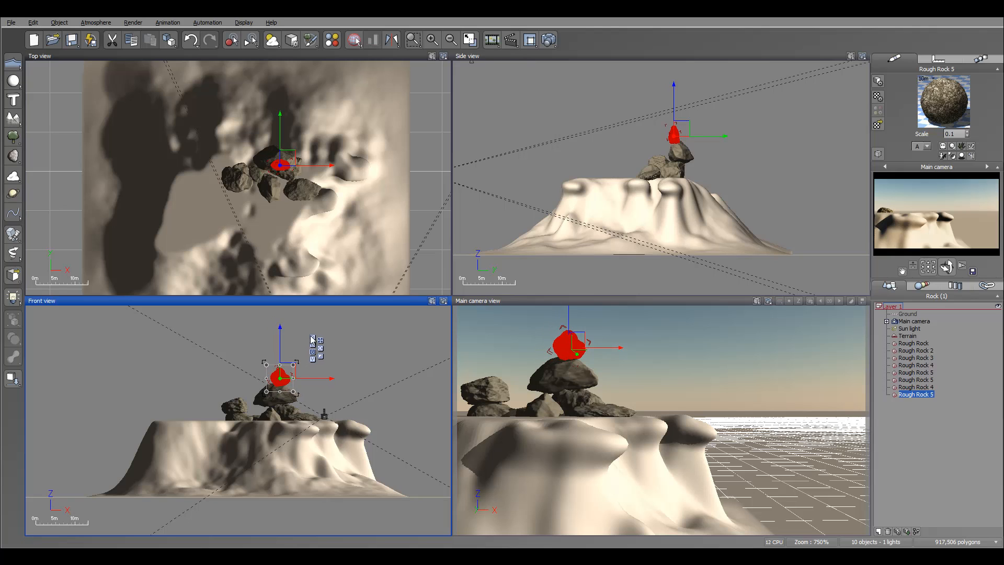
Select all eight Rough Rocks, group them into one object, and clear the selection.
shift+click(917, 344)
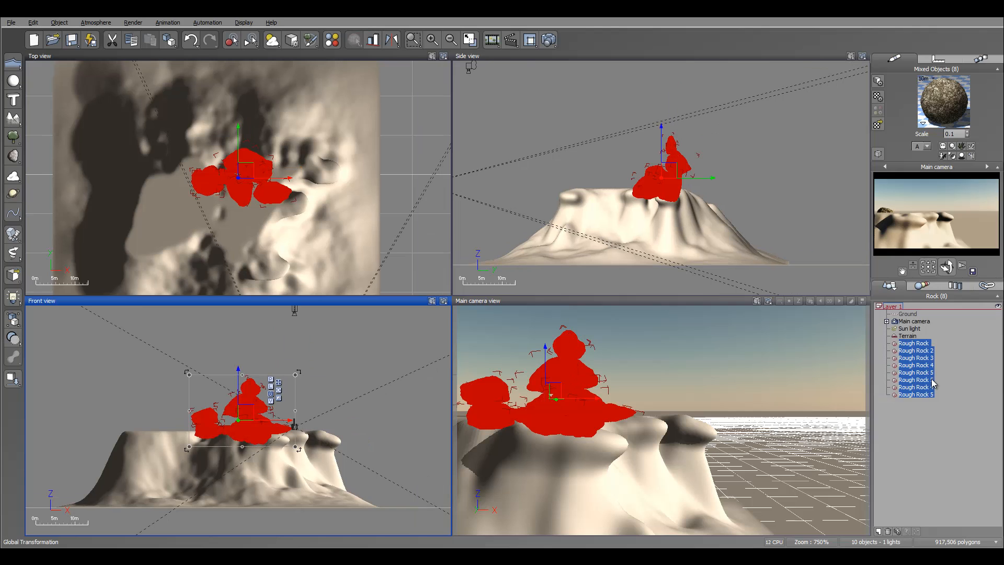
key(ctrl+g)
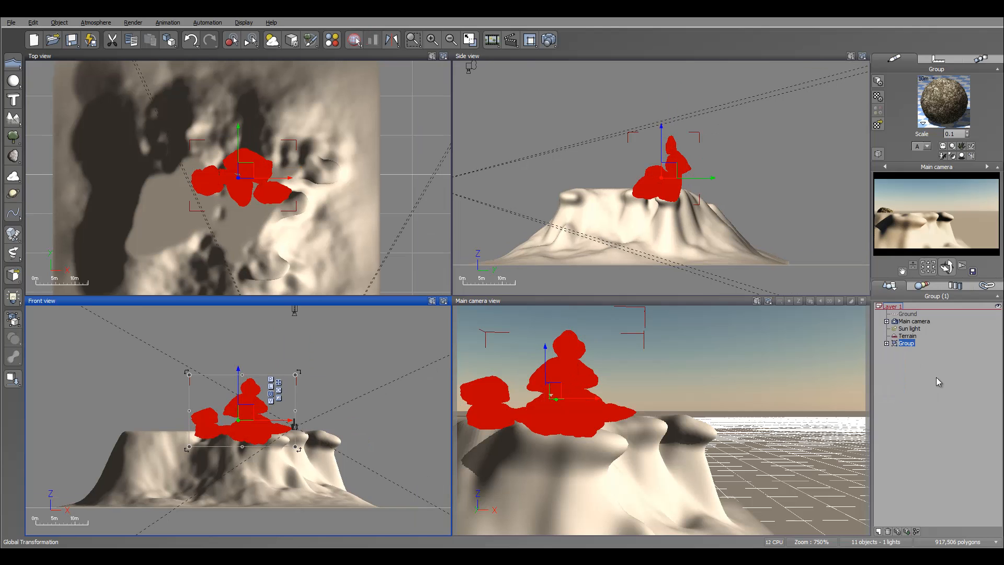
right_click(906, 344)
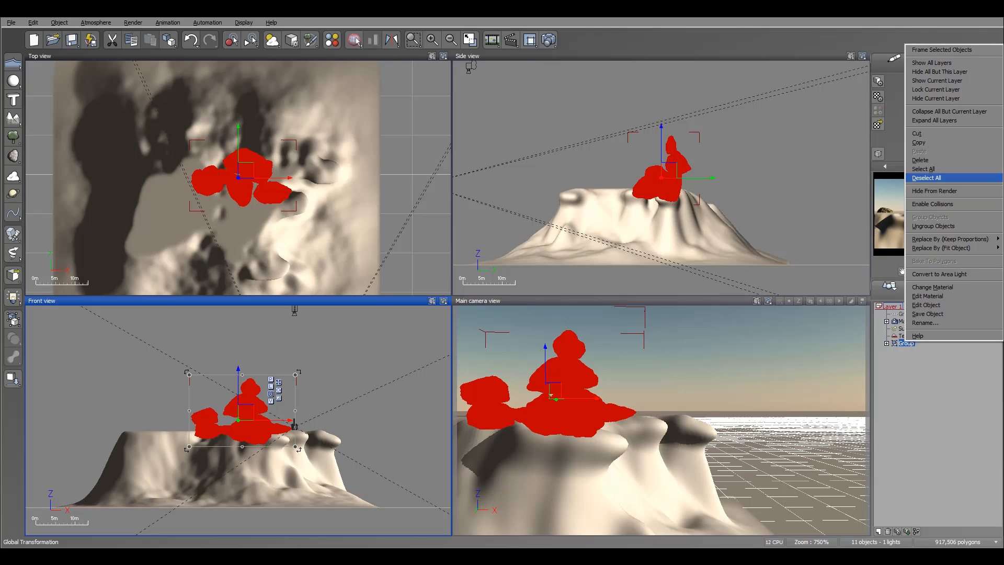
click(927, 178)
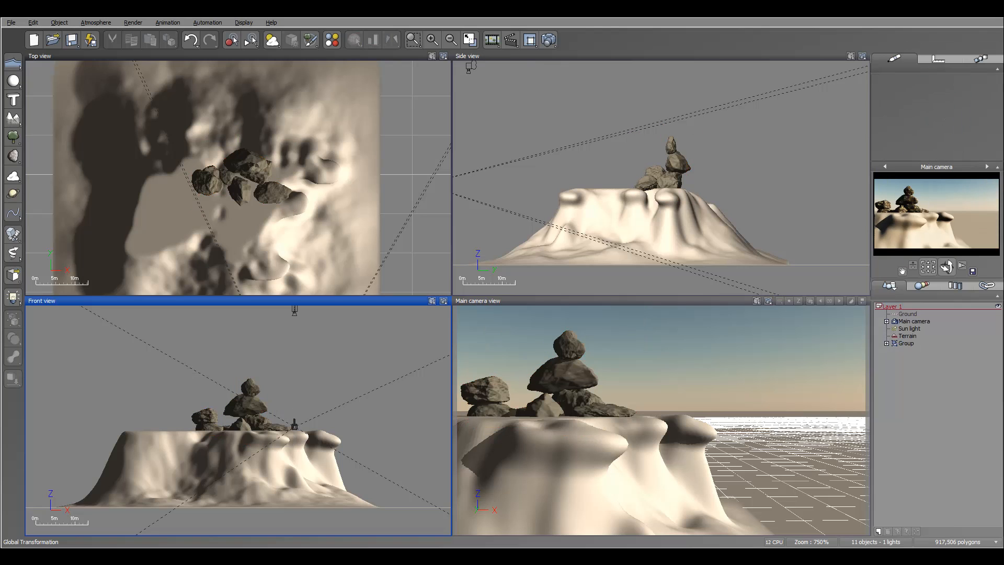
Save the rock group as a Vue object with the file name and title rocks, and dismiss the preview options.
click(906, 344)
right_click(905, 343)
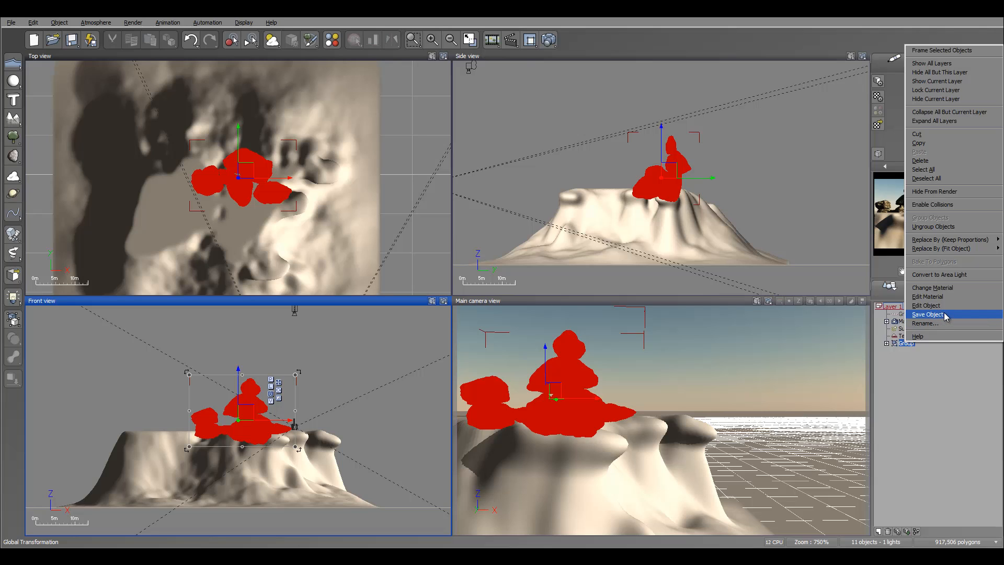
click(946, 314)
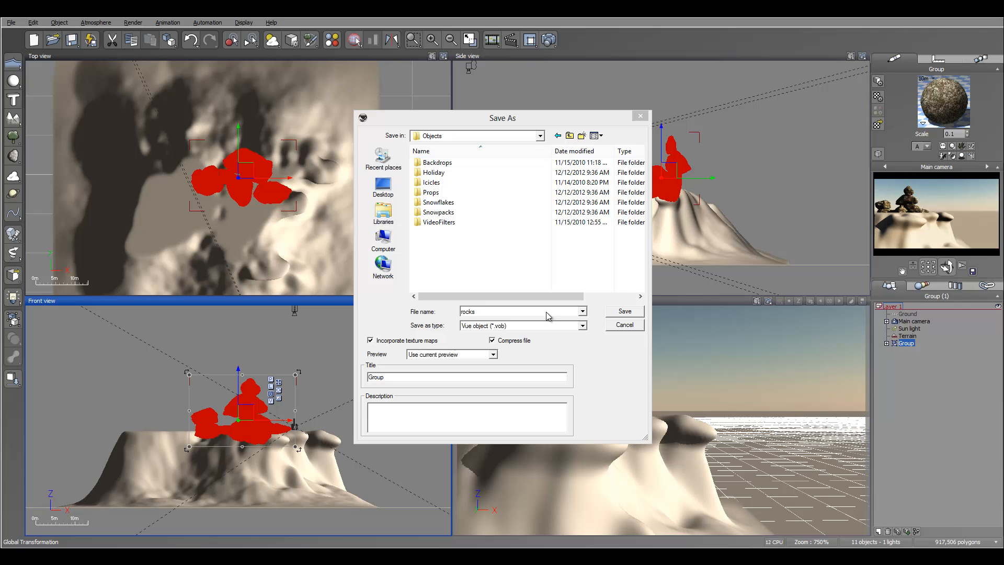
double_click(406, 377)
text(rocks)
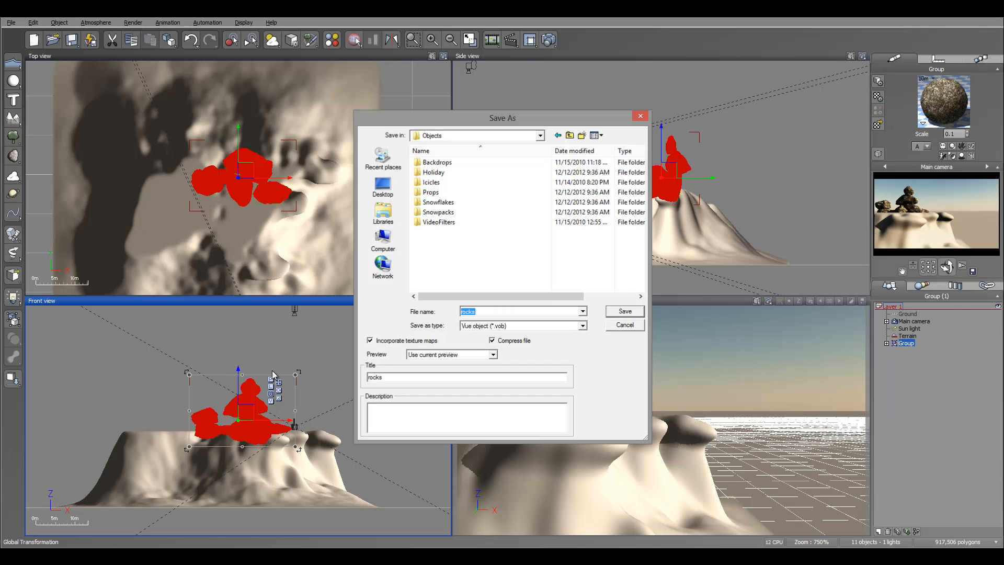
key(Return)
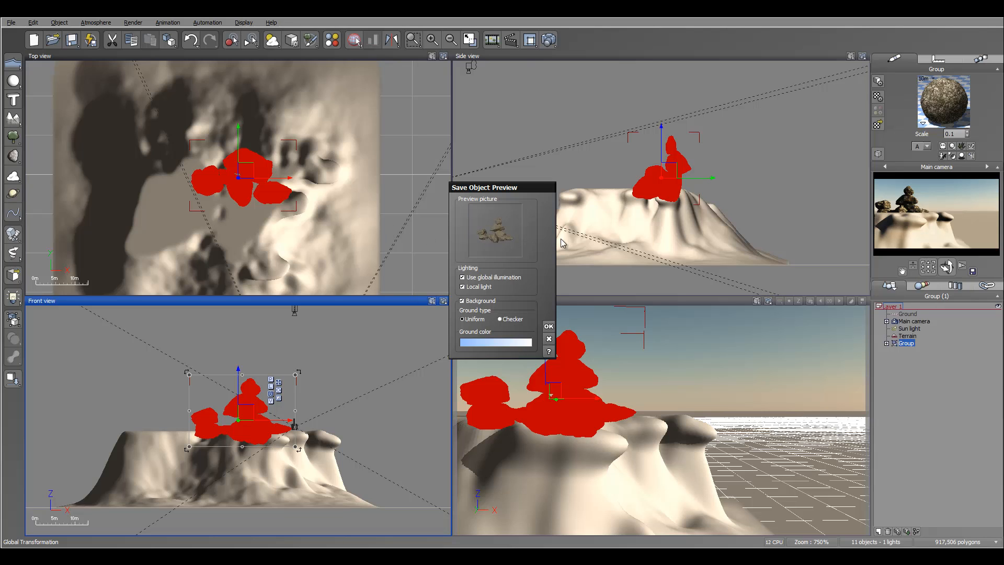
click(550, 337)
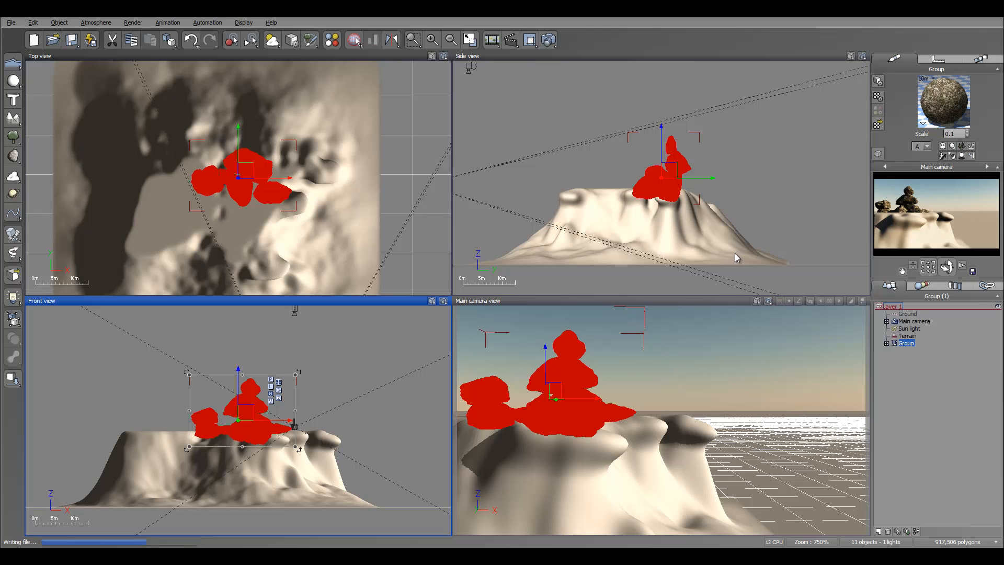
scroll(821, 259, up, 5)
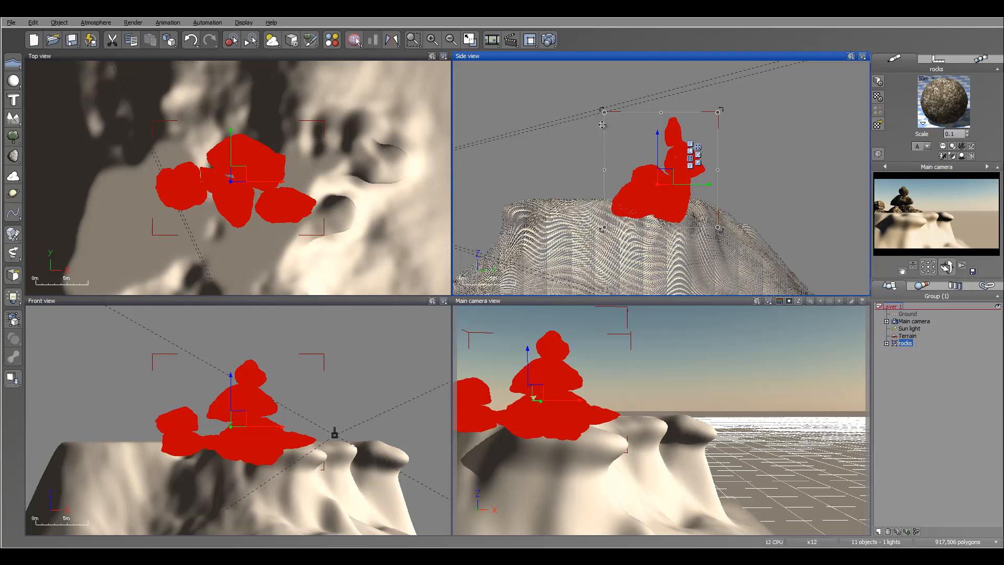
right_drag(365, 137, 362, 130)
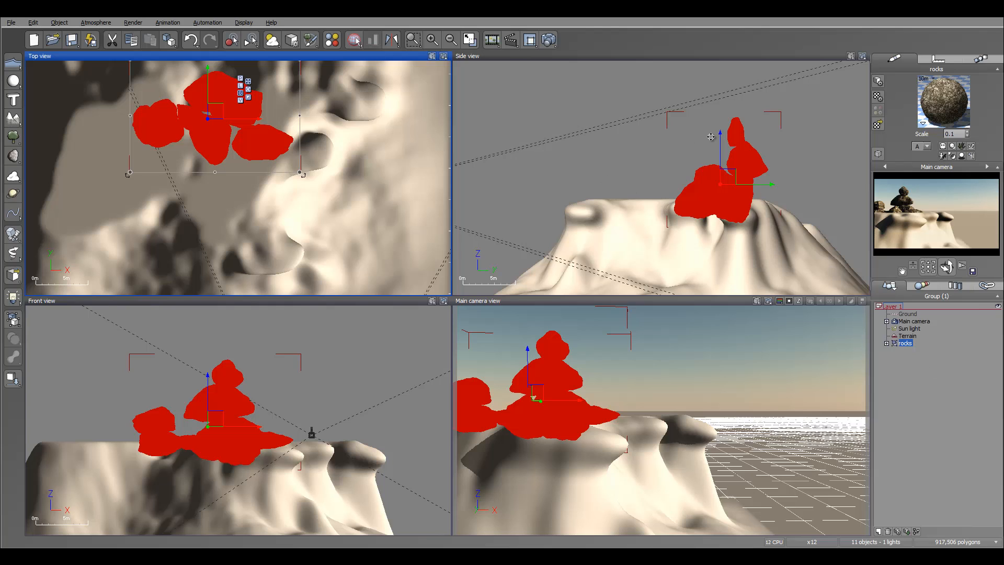
right_drag(710, 141, 724, 153)
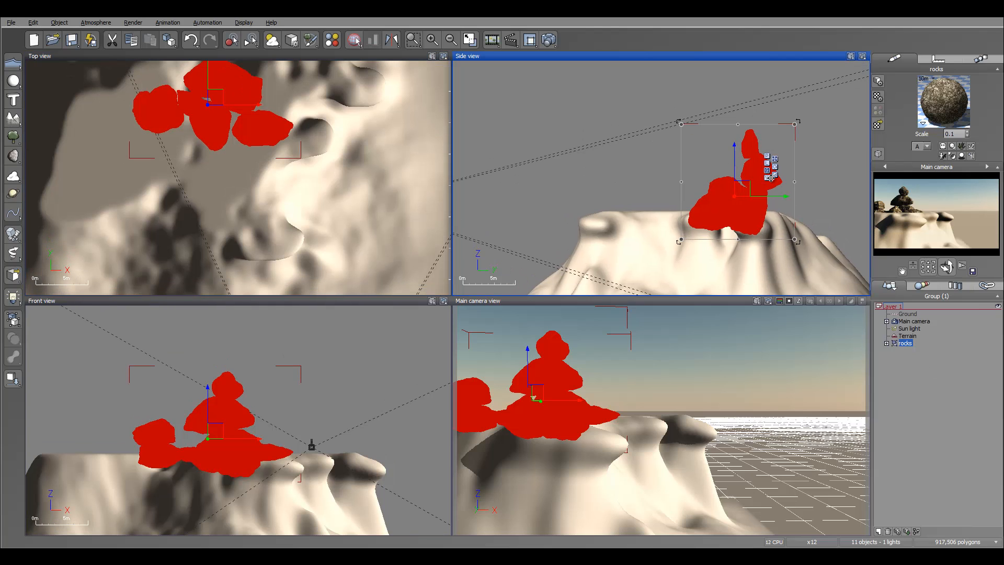
Copy the material of the rocks group and paste it onto the Terrain.
right_click(941, 102)
click(965, 119)
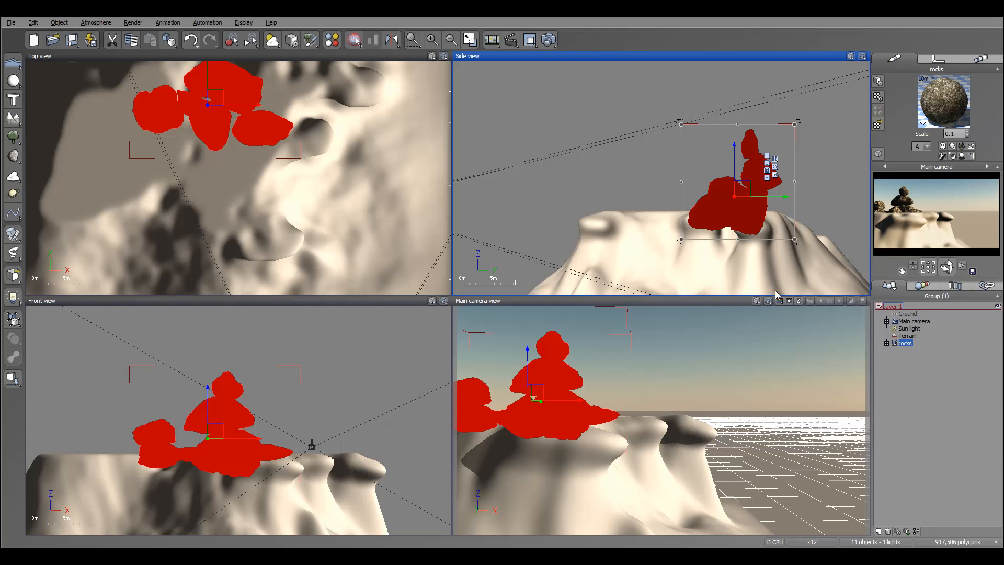
click(907, 336)
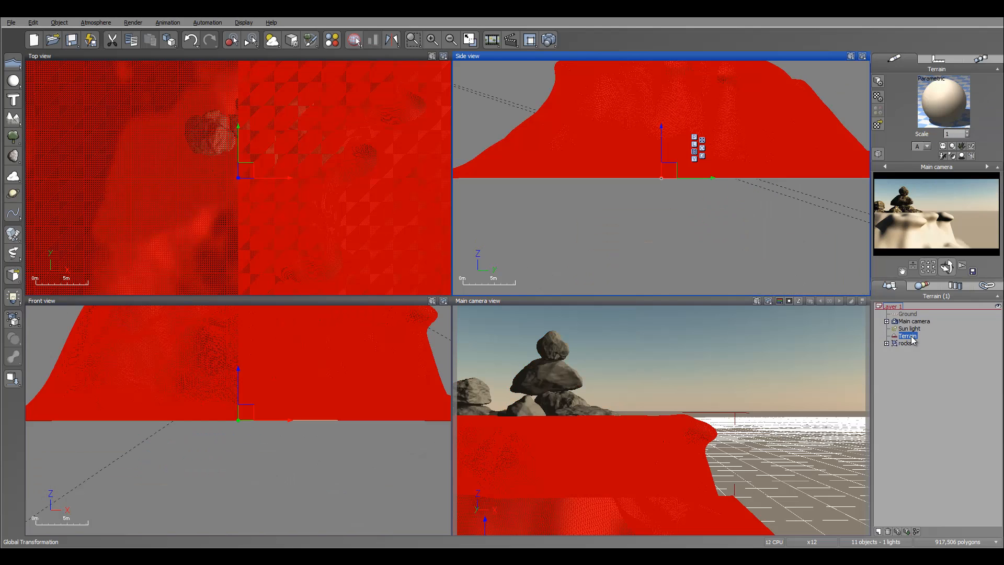
right_click(928, 107)
click(968, 129)
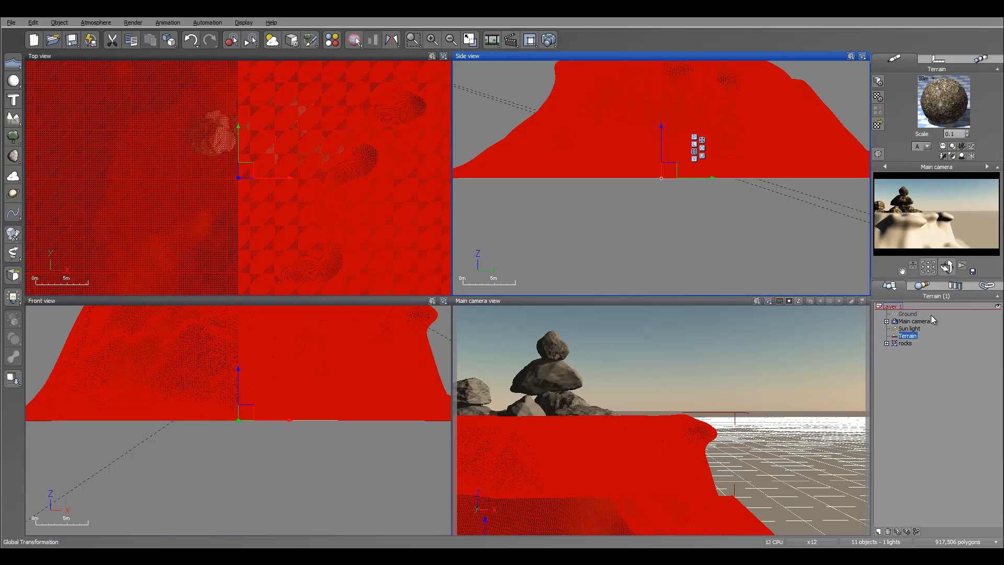
Paste the copied rock material onto the Ground plane and refresh the main camera preview.
click(907, 314)
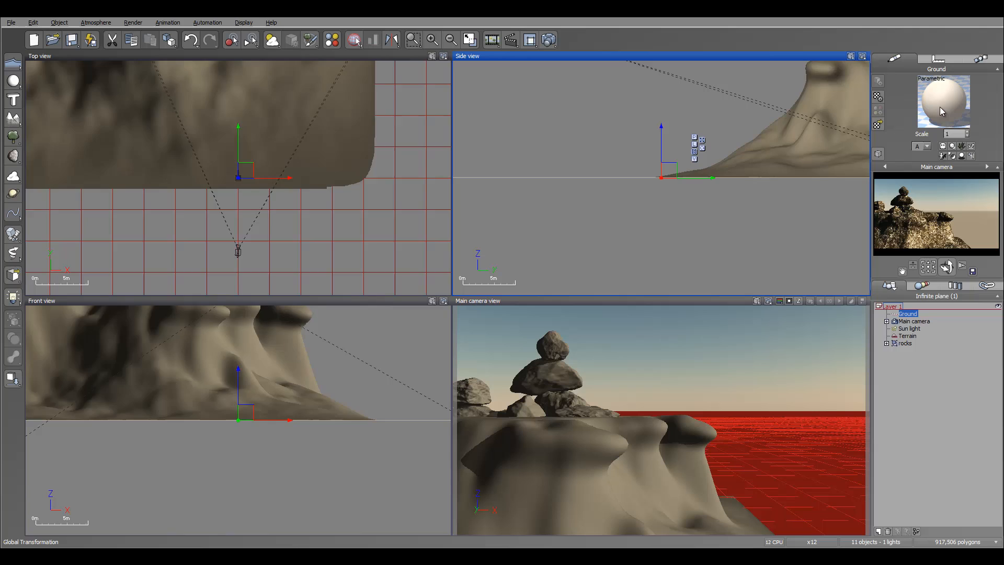
right_click(944, 105)
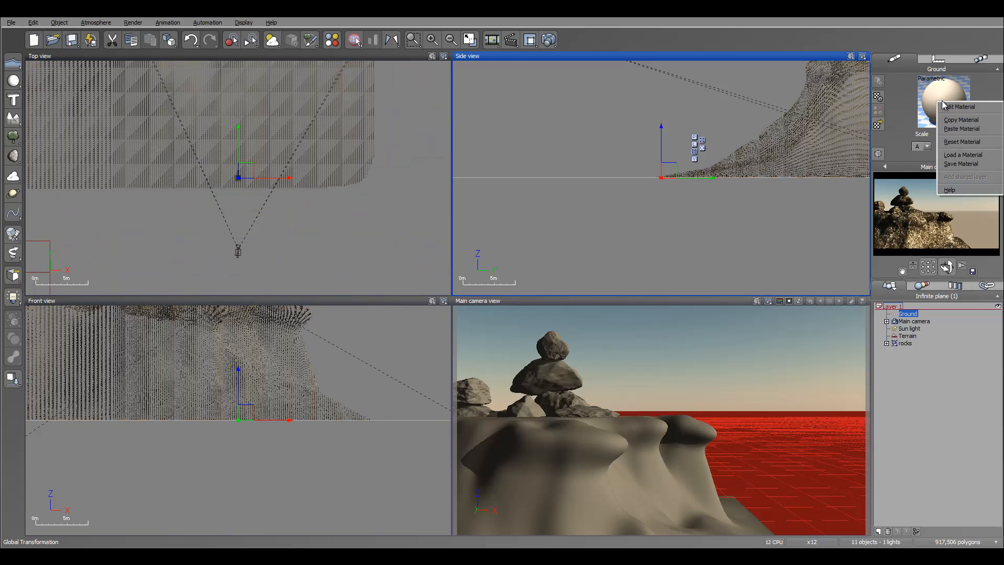
click(963, 129)
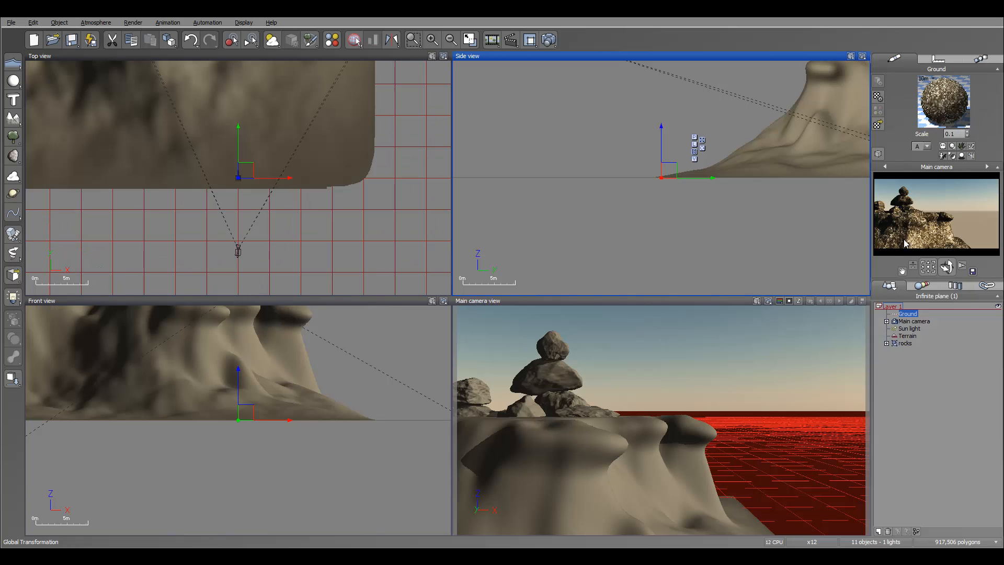
right_click(972, 218)
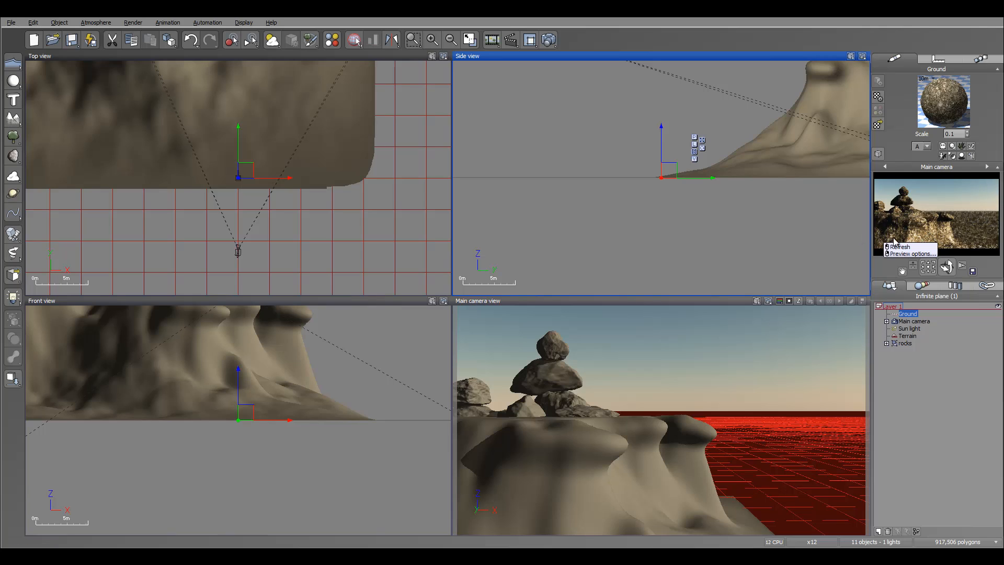
right_click(916, 232)
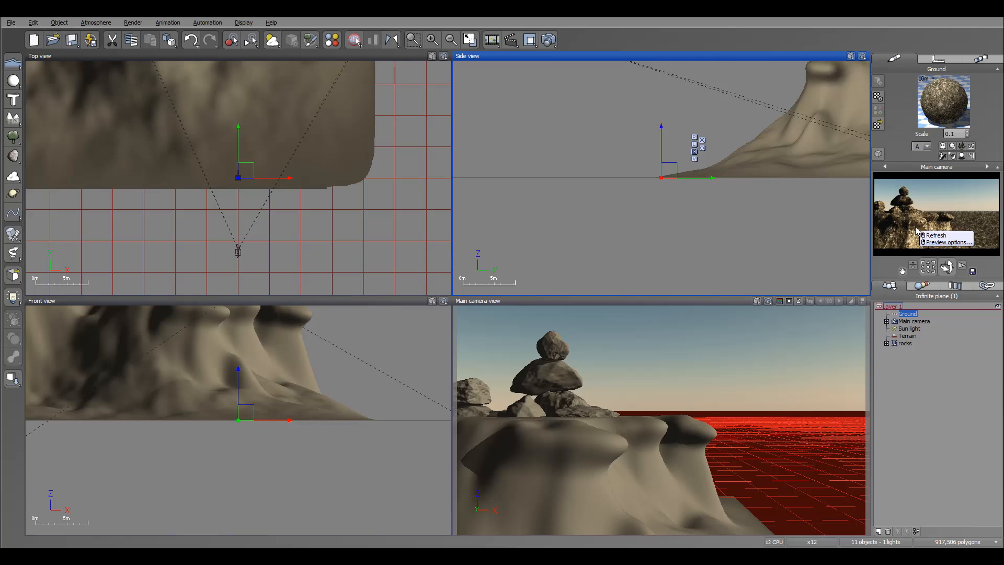
Edit the Terrain's material and add the Varnish preset from Material Layers above the Rough Rock layer.
double_click(908, 338)
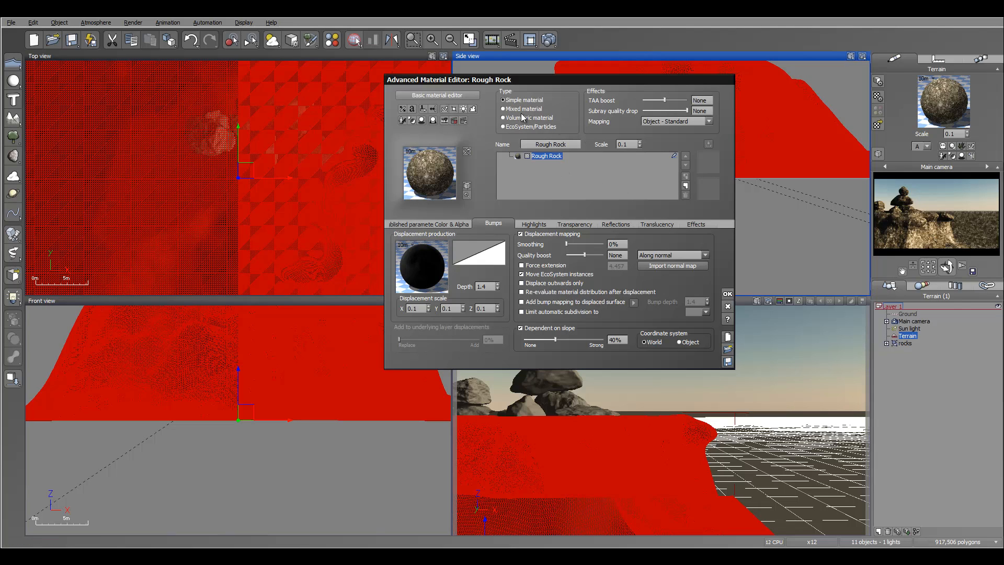
click(688, 187)
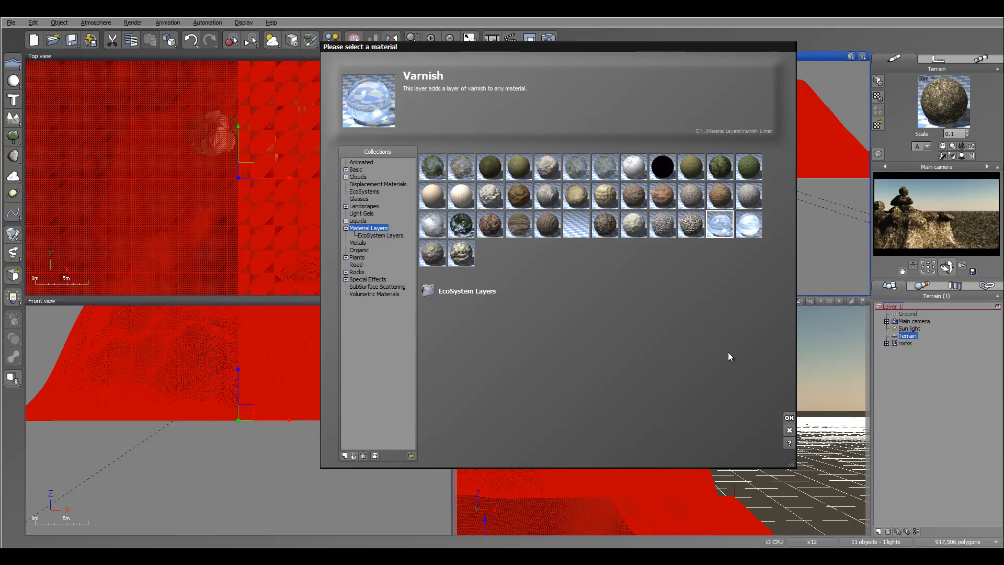
click(789, 418)
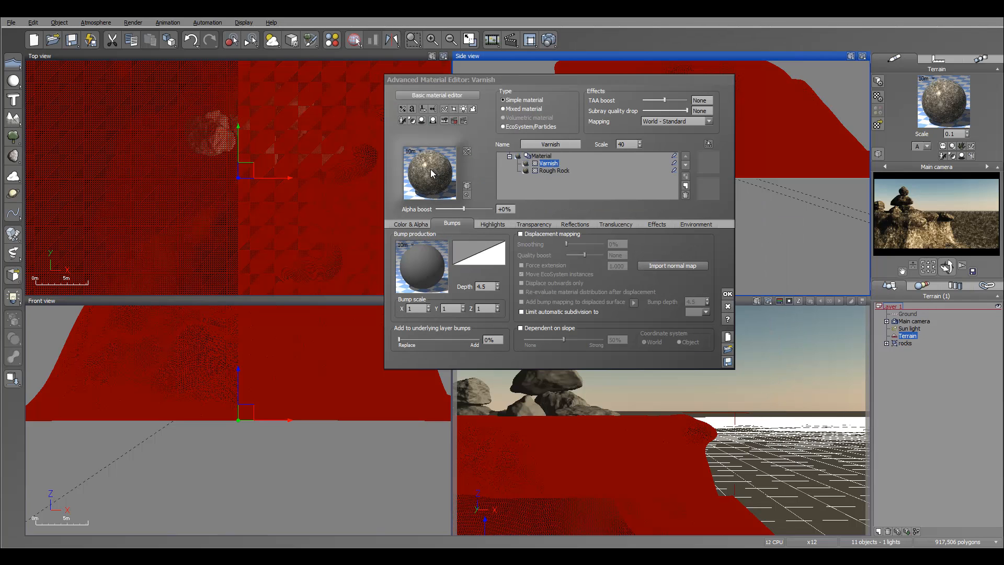
Assign the SandStone color map from the Rocks and Grass collection to the Varnish layer's color production.
click(411, 223)
click(478, 284)
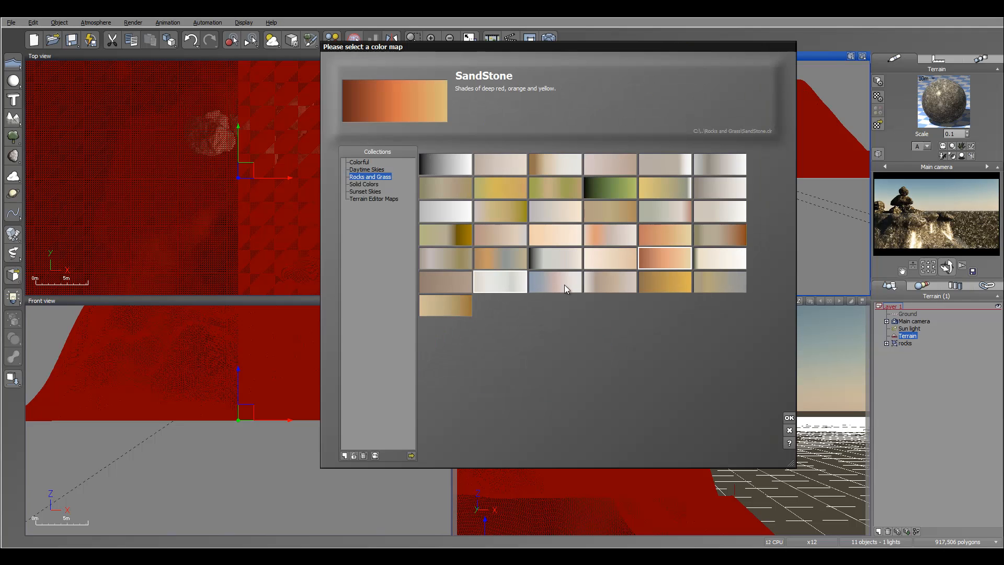
click(789, 418)
Drive the Varnish layer's color with a Terrain Fractal node, setting its metascale to 5 and largest feature to 5.
right_click(413, 273)
click(431, 281)
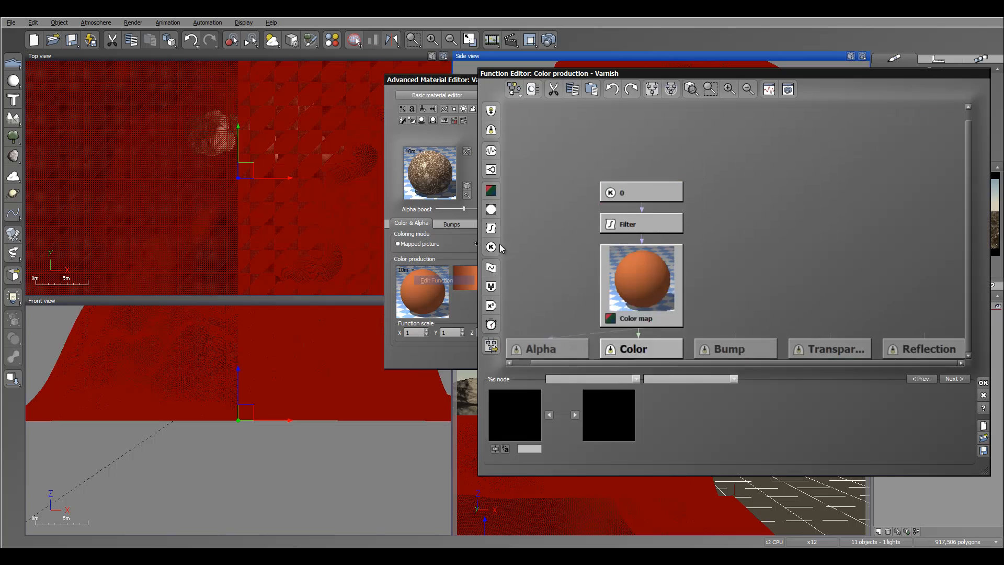
click(491, 151)
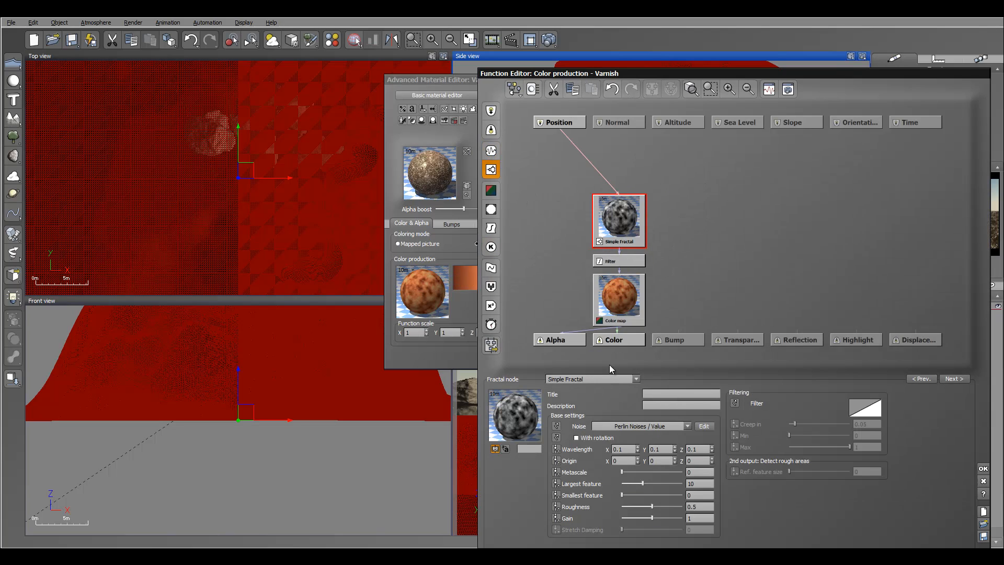
click(599, 380)
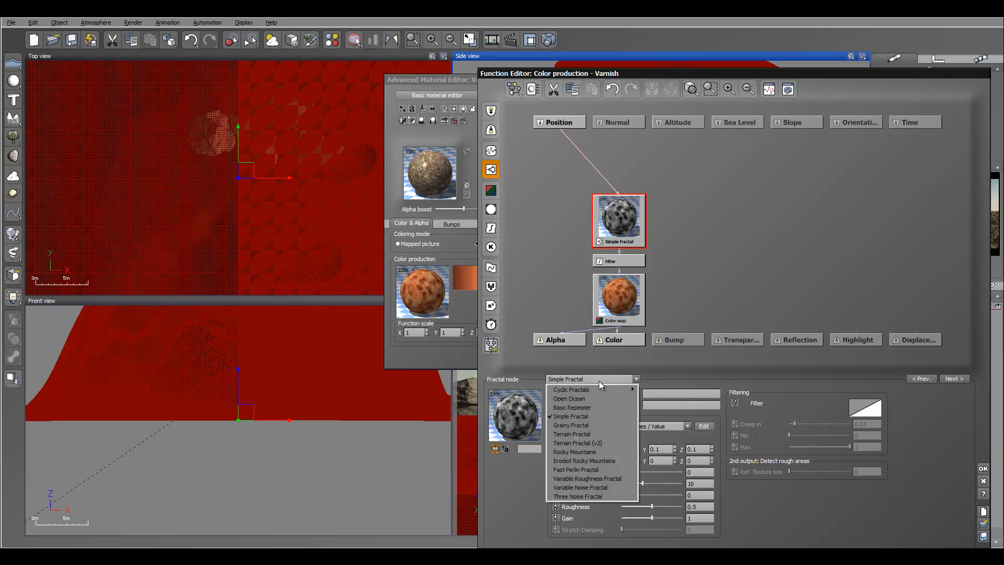
click(608, 434)
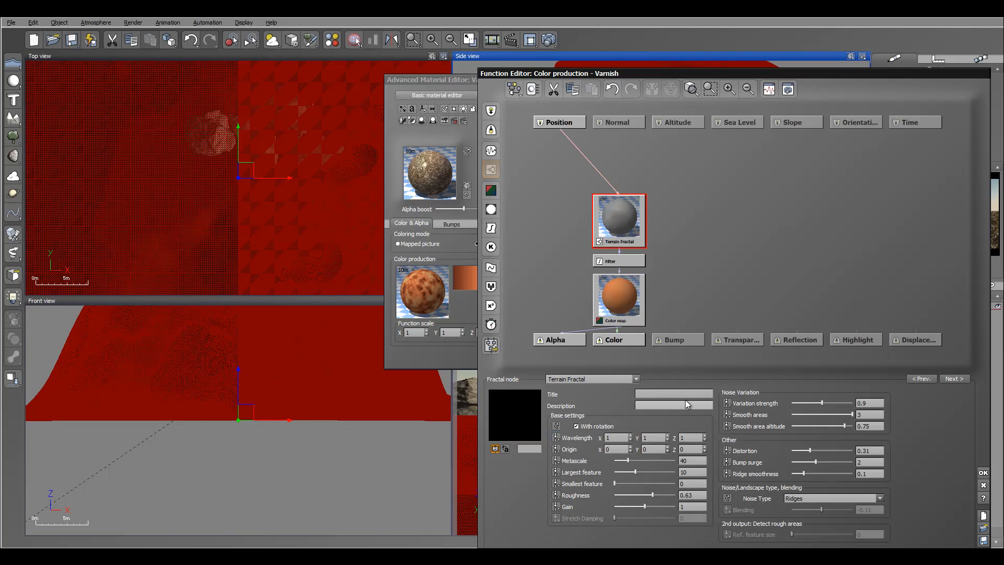
double_click(691, 461)
text(5)
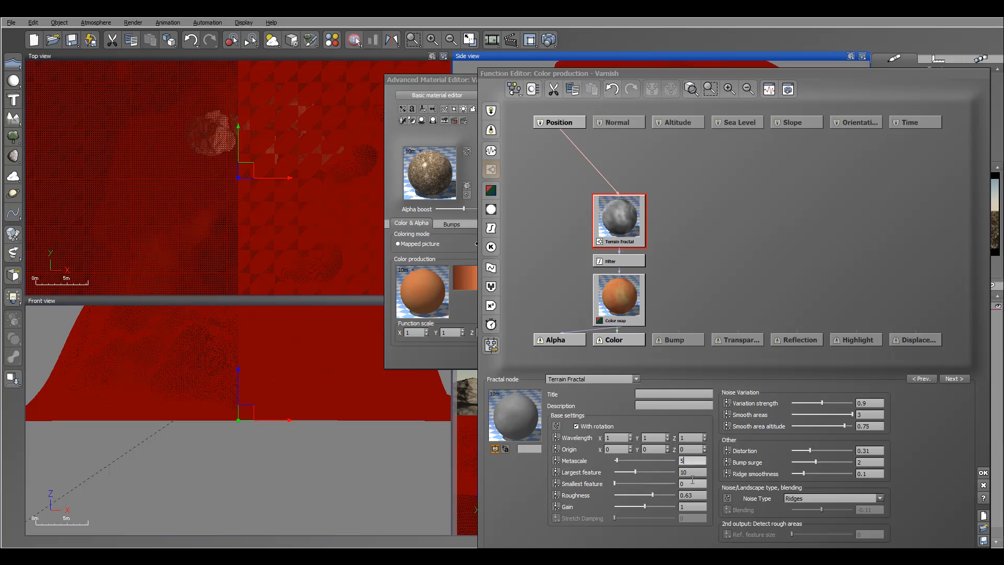
double_click(693, 473)
text(5)
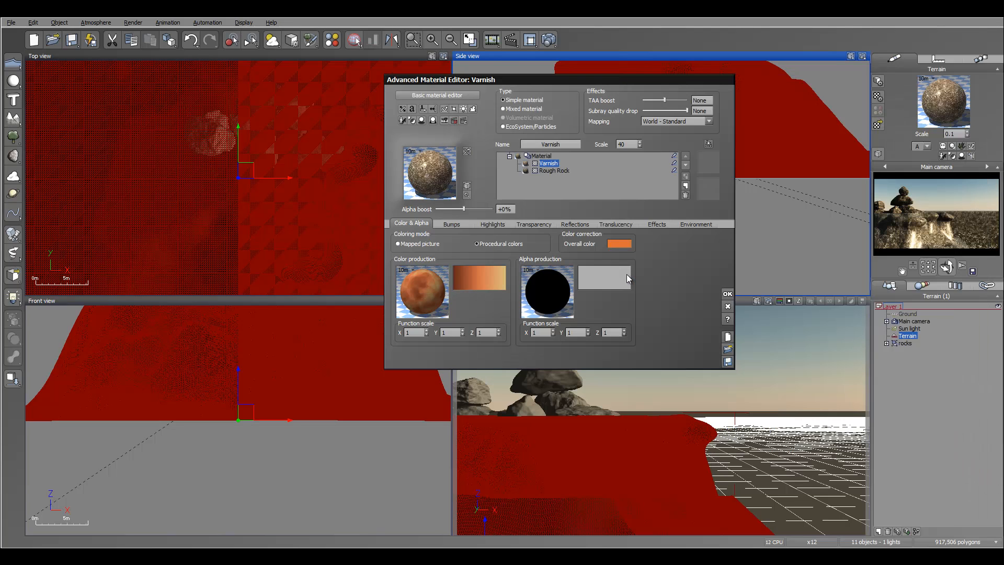
click(983, 473)
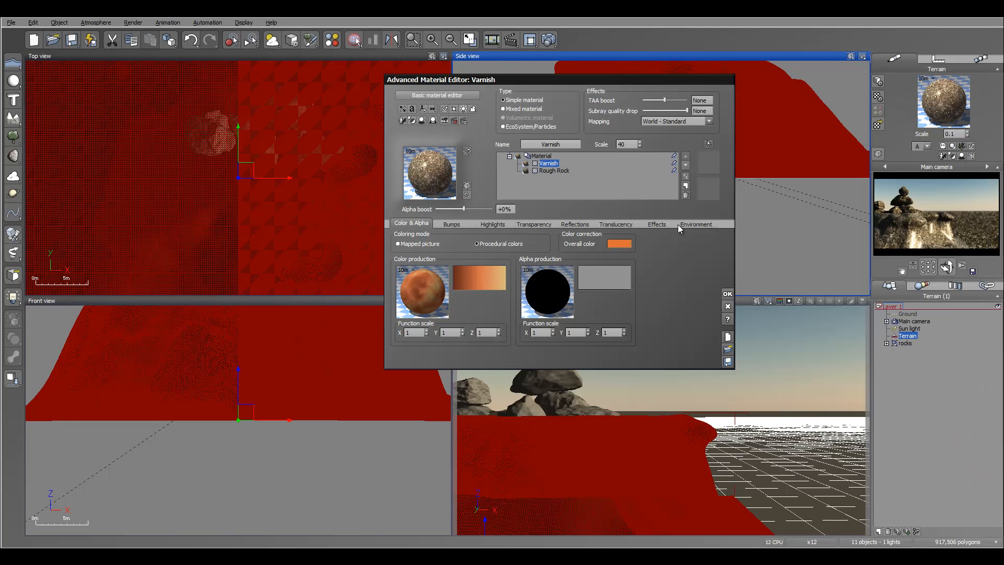
Make the Varnish layer matte with 0% global transparency and reflectivity, 23% highlight intensity and 6% highlight size.
click(534, 225)
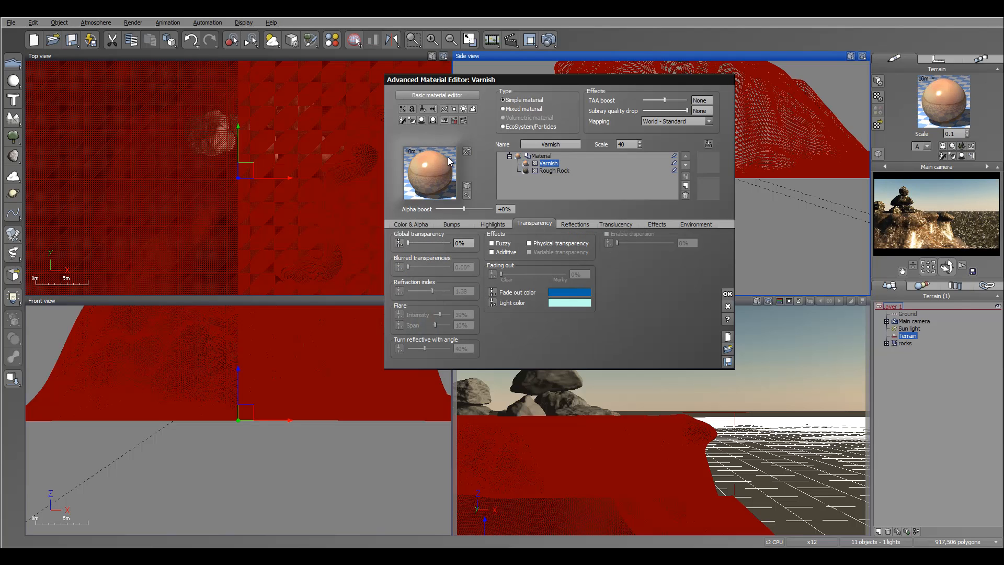
click(582, 224)
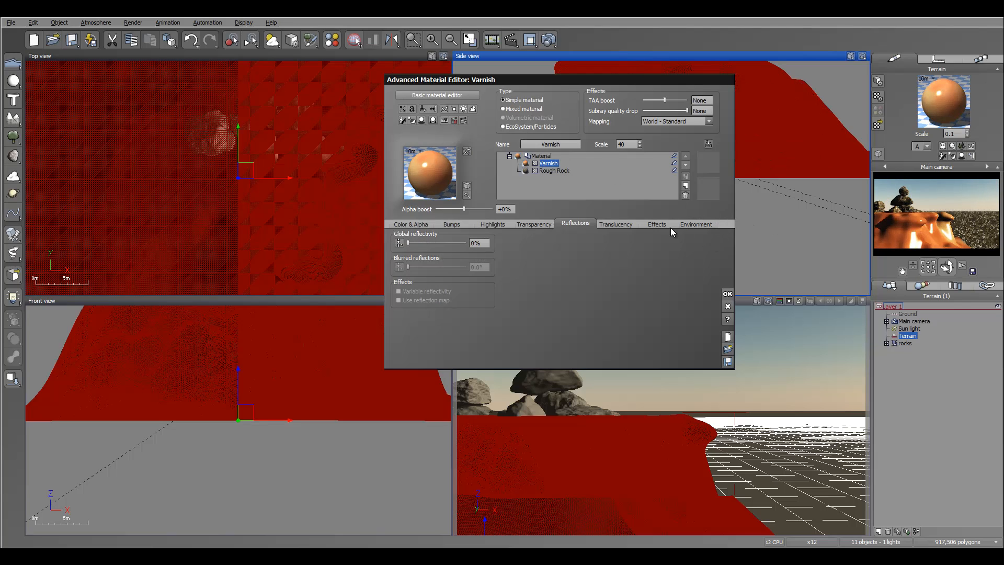
click(490, 224)
drag(452, 297, 390, 295)
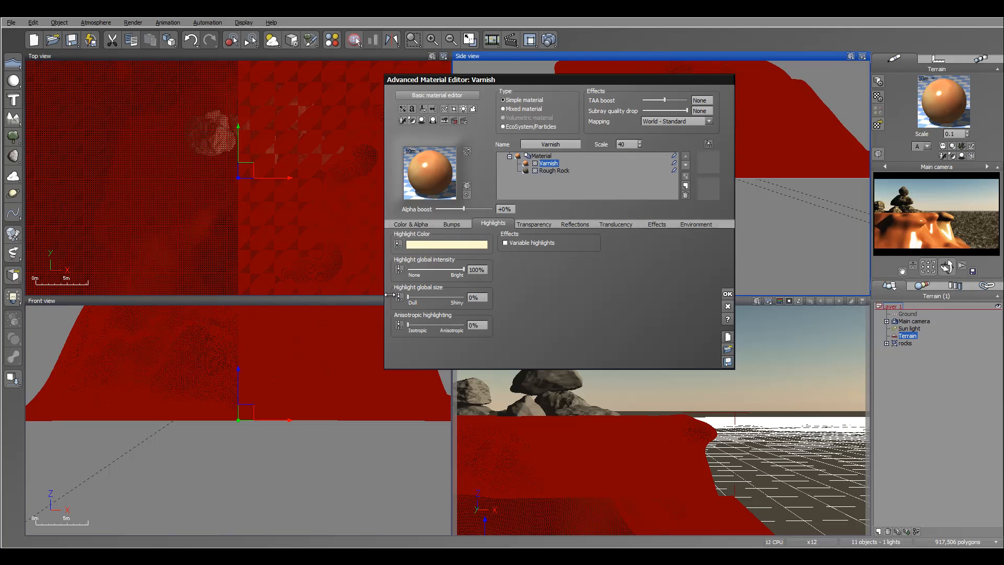
drag(459, 270, 424, 298)
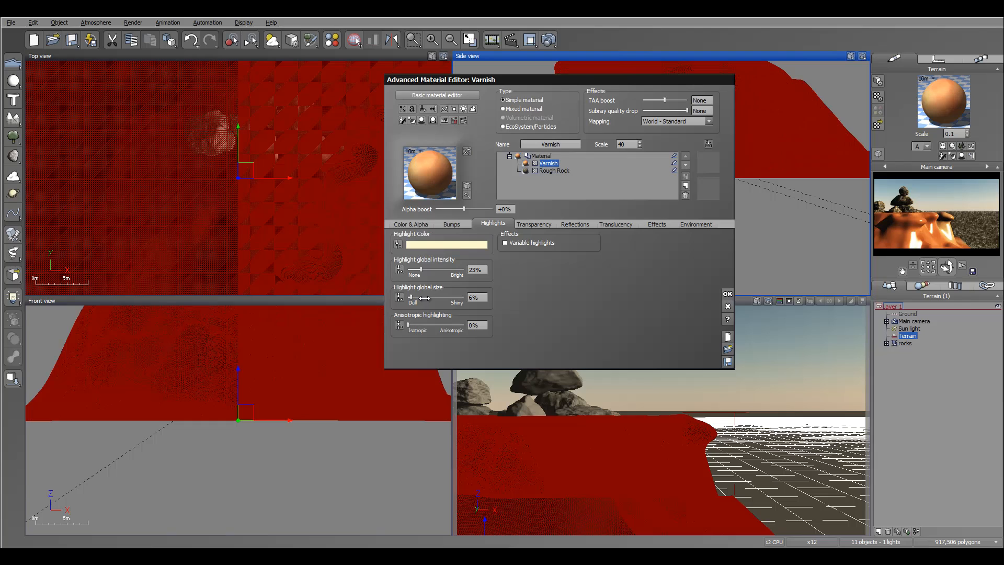
Connect the Terrain Fractal's filter node to the Bump output in the Varnish layer's bump function.
click(451, 224)
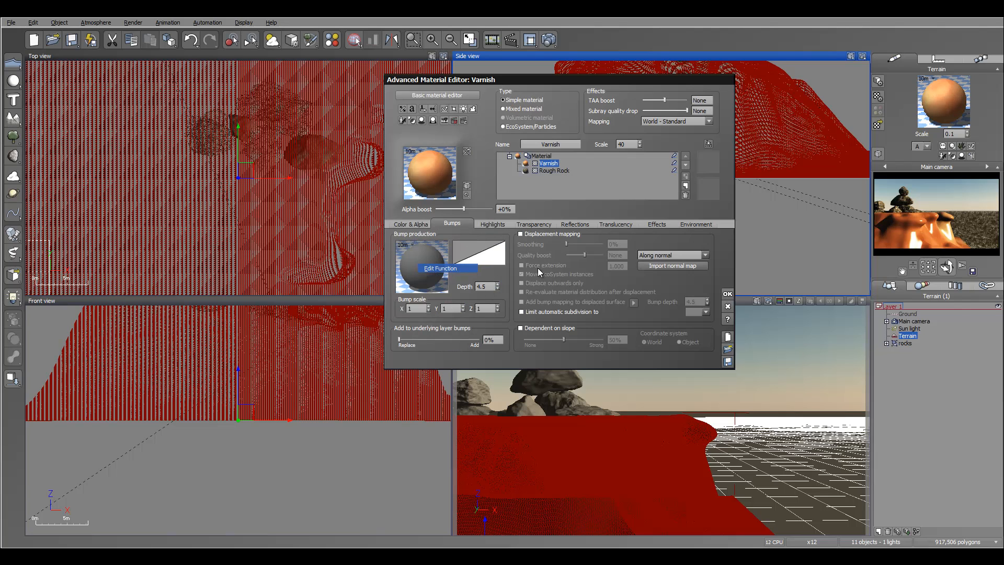
double_click(422, 266)
drag(677, 328, 621, 260)
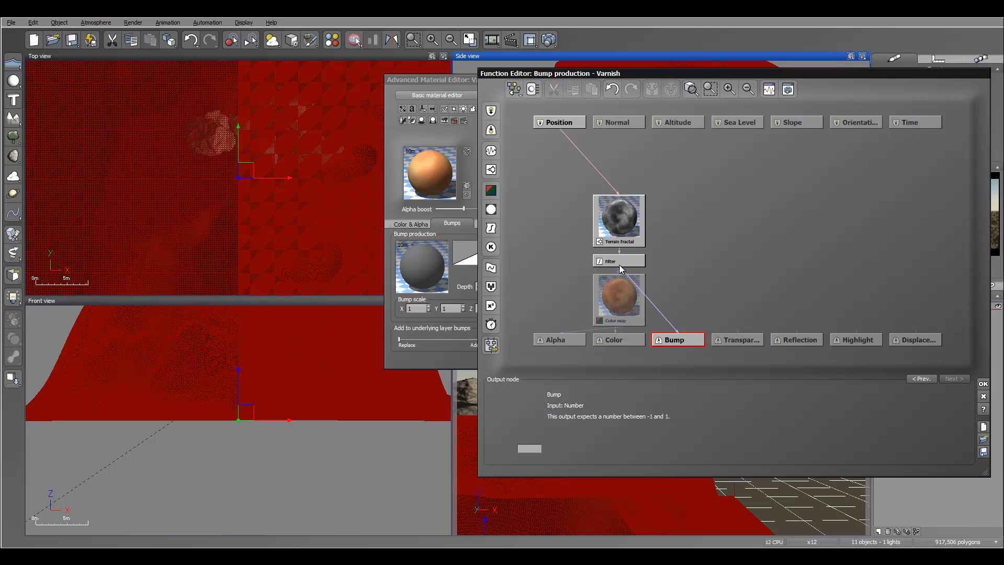
click(983, 383)
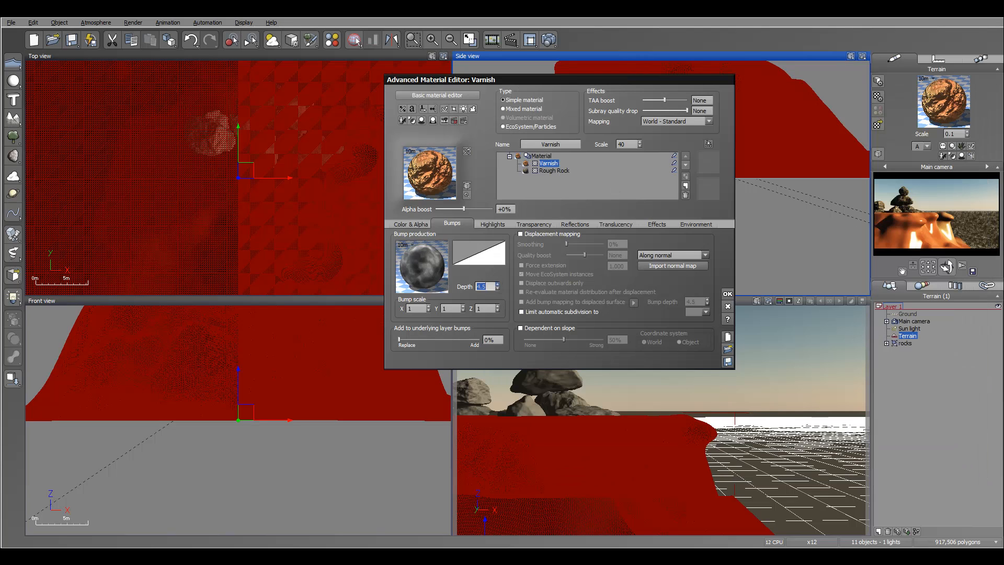
Reduce the Varnish layer's bump depth to 0.45 and set the layer's scale to 0.5.
drag(498, 287, 497, 303)
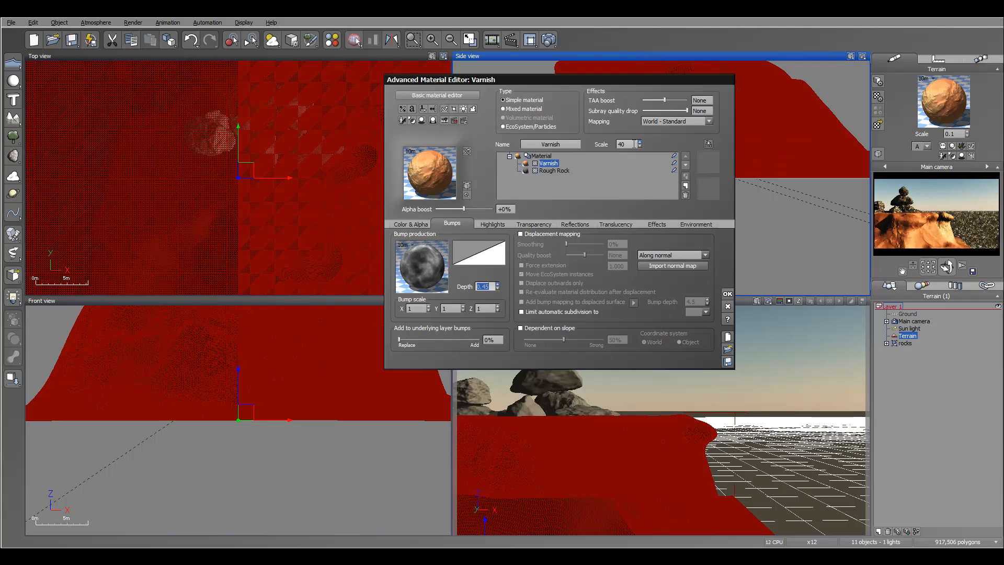
click(634, 144)
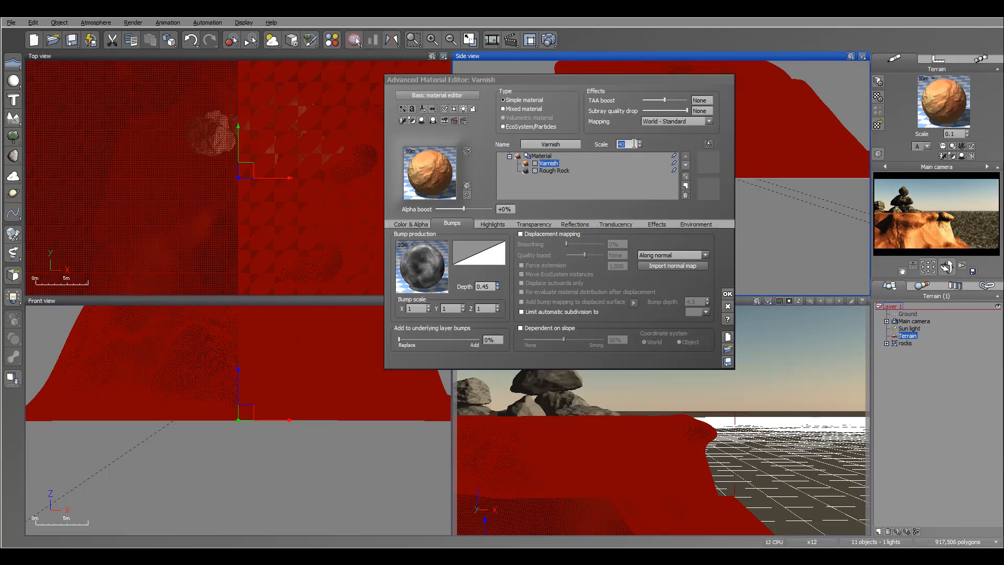
text(0.5)
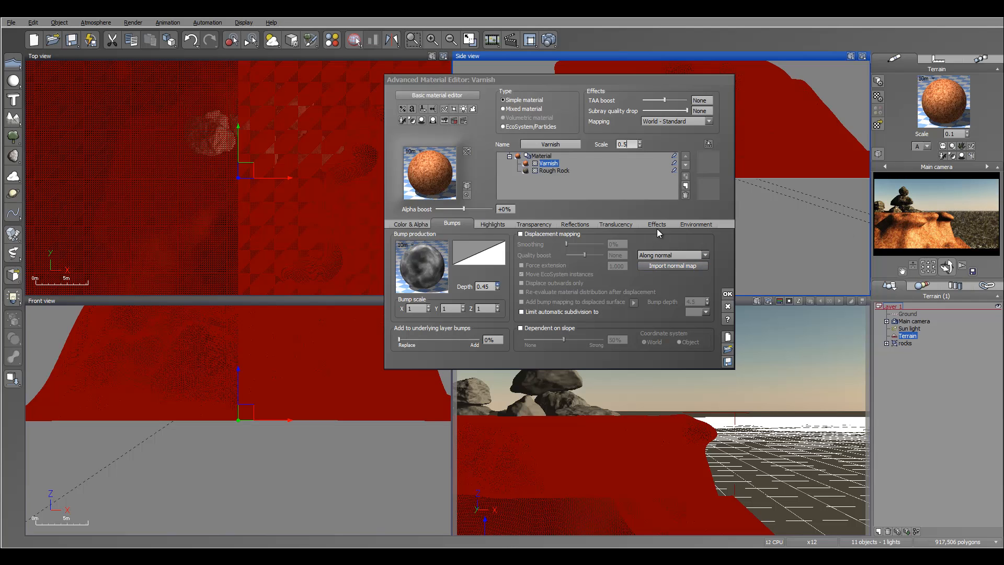
Restrict the Varnish layer to slopes from 57° to 107° with 16% fuzziness on both steep and flat areas.
click(693, 224)
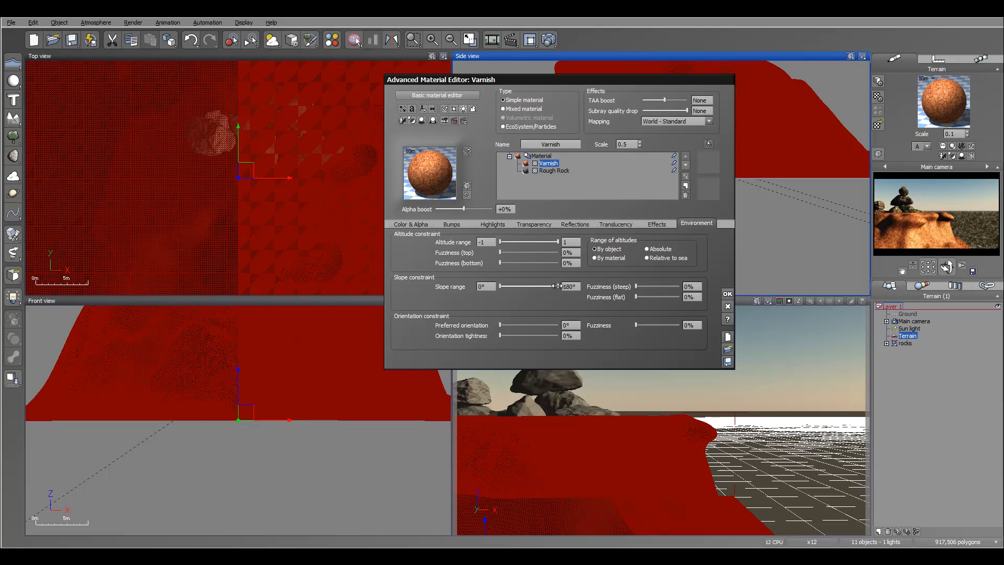
drag(499, 286, 512, 287)
click(948, 231)
right_click(947, 230)
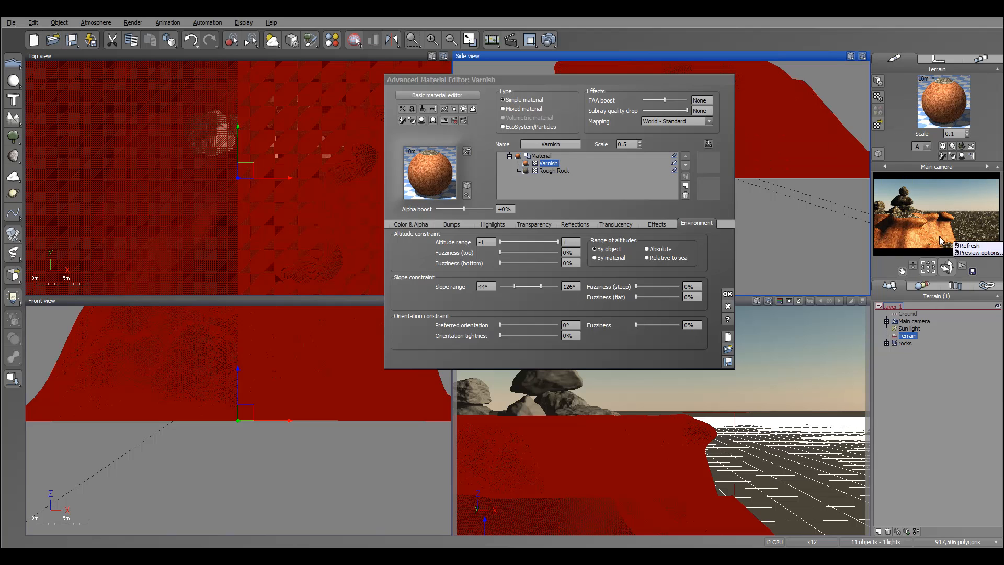
drag(514, 286, 534, 286)
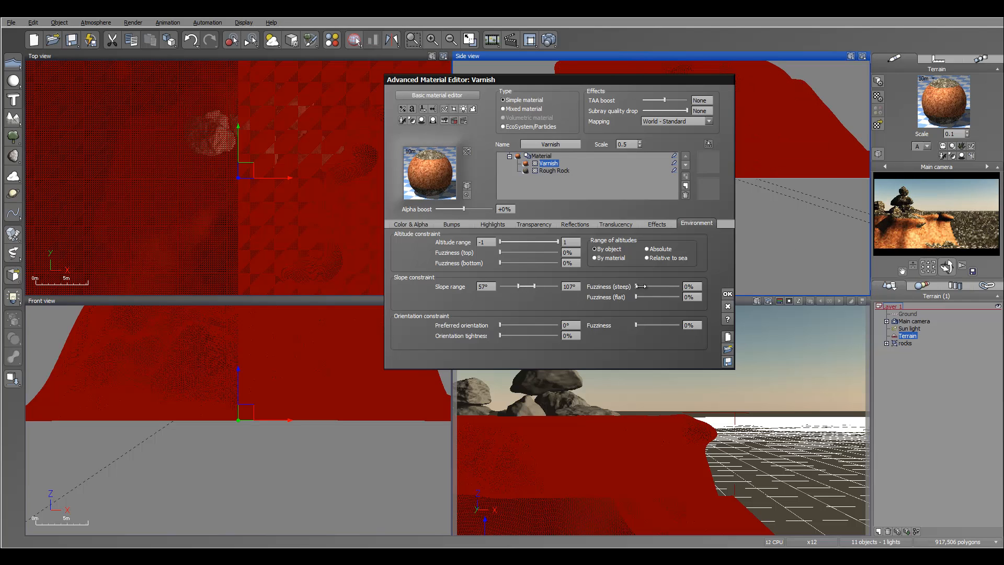
drag(645, 287, 643, 287)
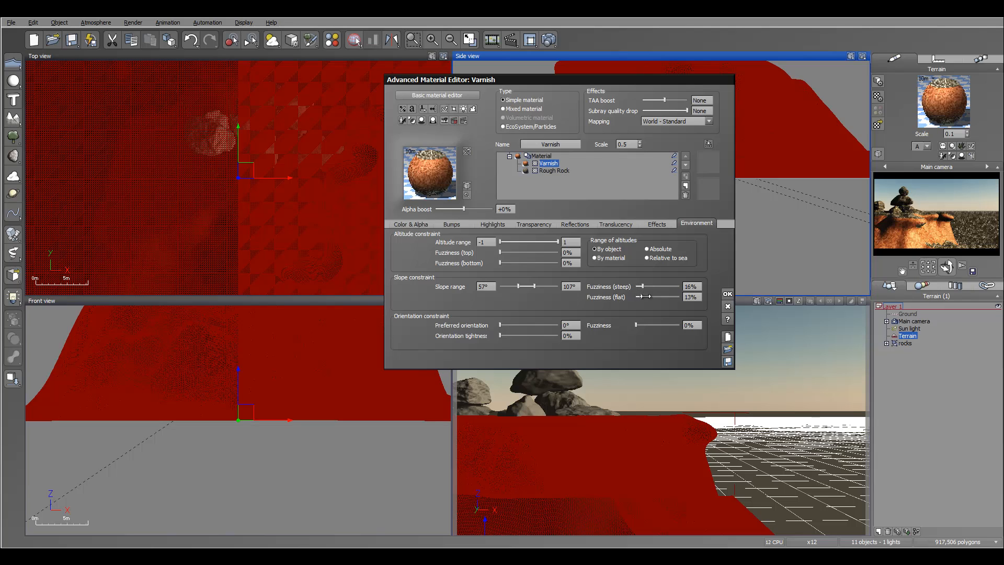
Shift the Varnish layer's slope range to 83°–120° and raise the steep fuzziness to 43%.
drag(513, 288, 517, 288)
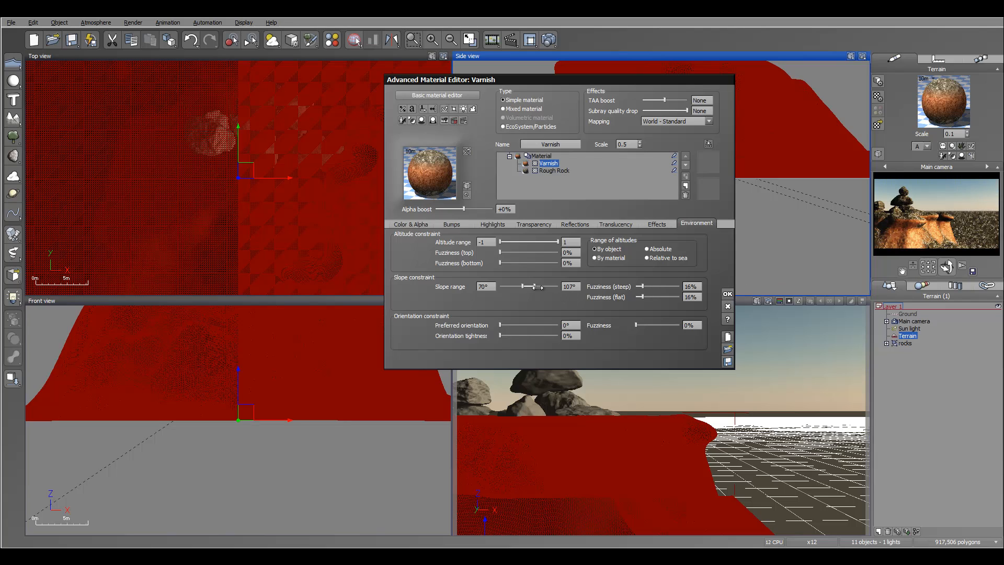
drag(541, 288, 530, 288)
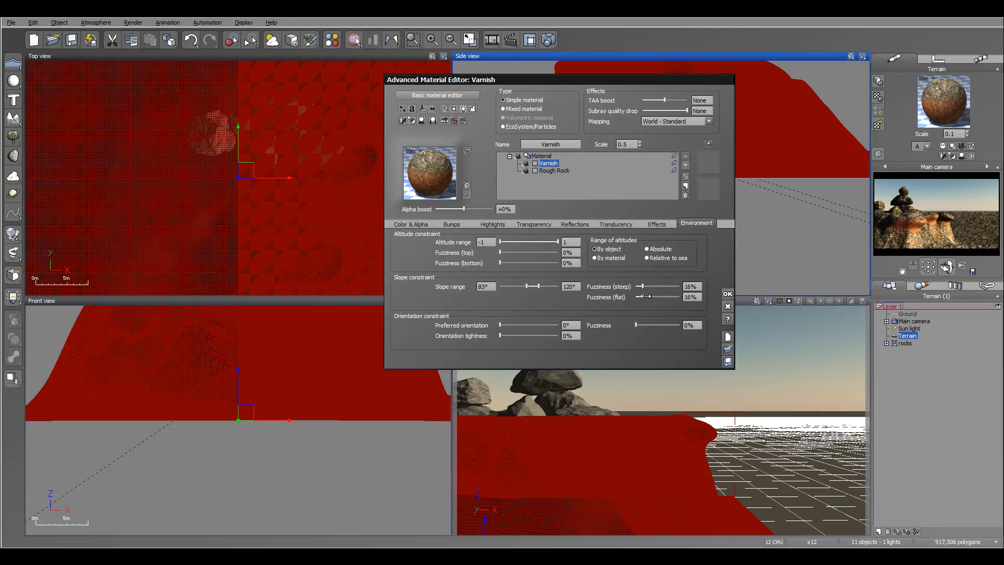
drag(640, 286, 656, 286)
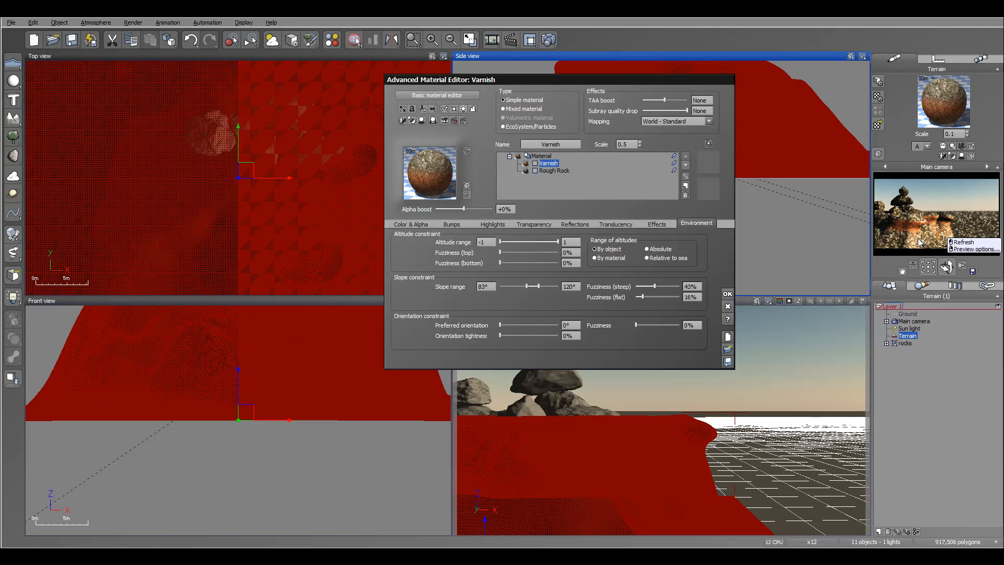
Raise the Varnish layer's upper slope limit to 156° and select the Rough Rock layer.
drag(539, 286, 544, 287)
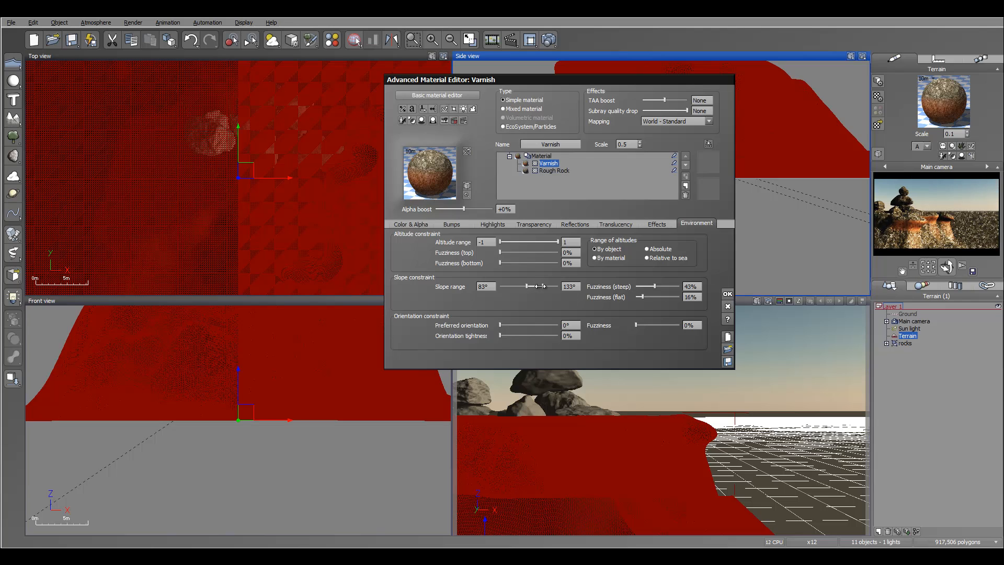
drag(539, 286, 550, 286)
click(555, 171)
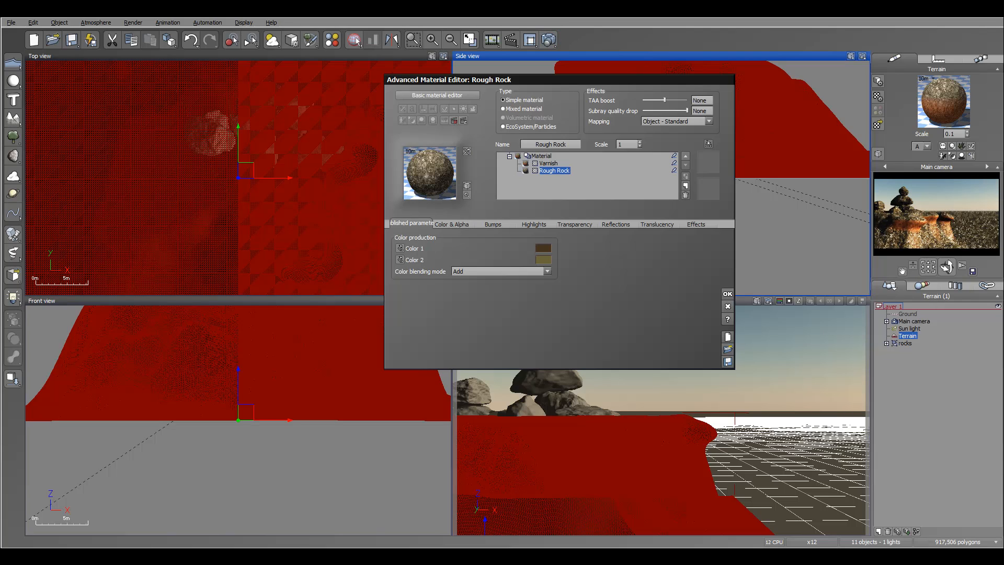
Render the main camera view at preview quality to check the slope-limited Varnish layer, and dismiss the render.
click(355, 41)
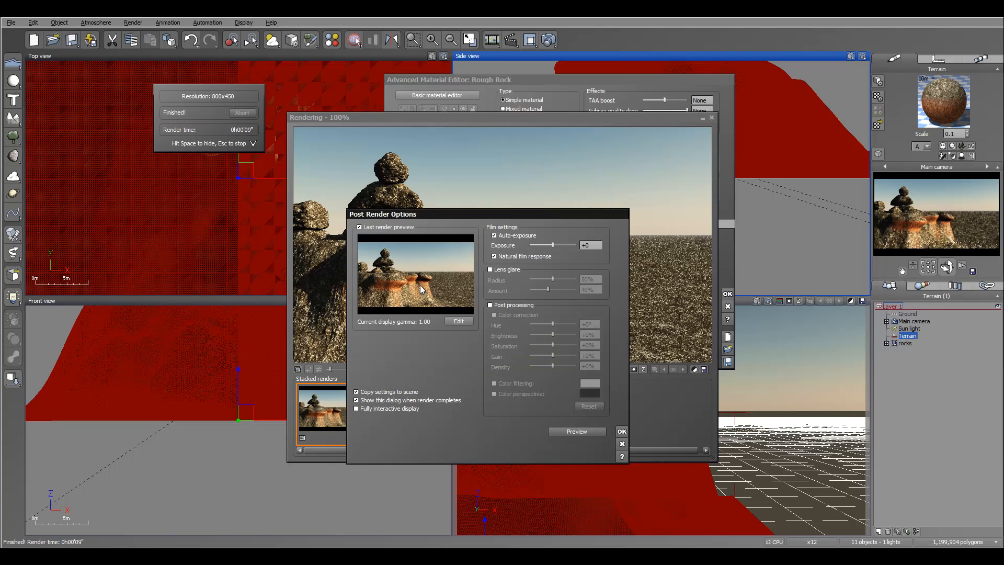
click(622, 431)
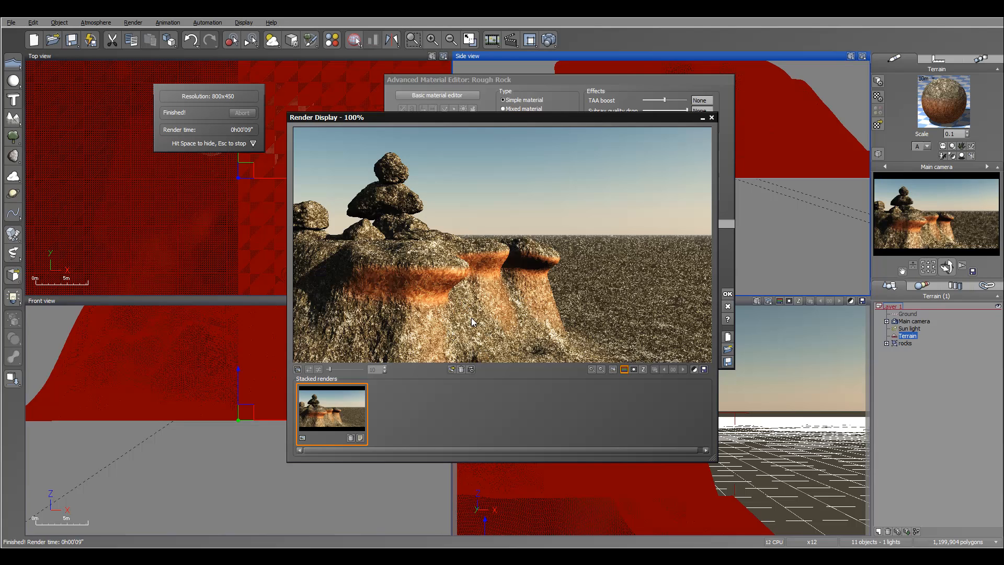
click(711, 117)
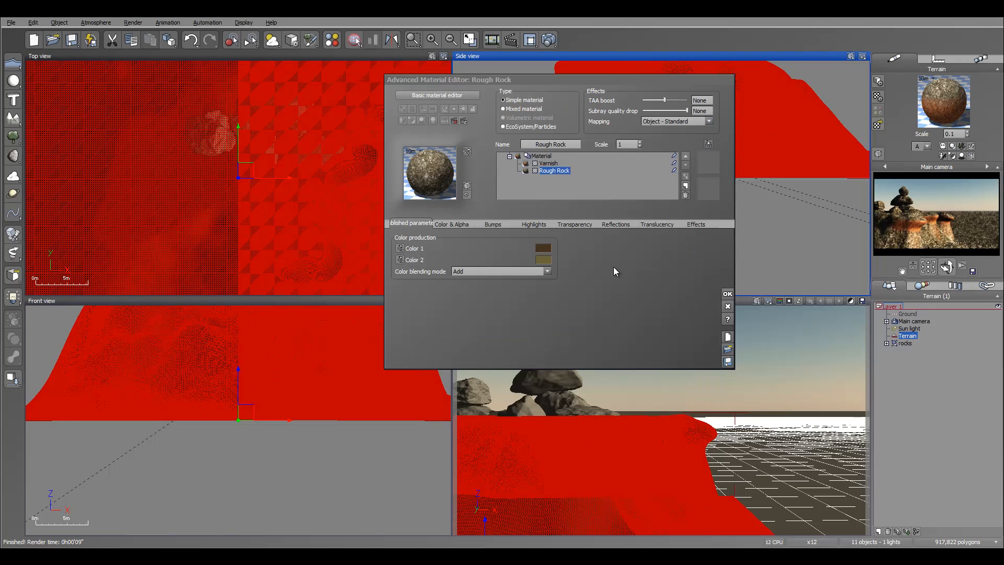
Extend the Varnish layer's upper slope limit to 174° with 29% steep and 8% flat fuzziness.
click(549, 164)
click(686, 223)
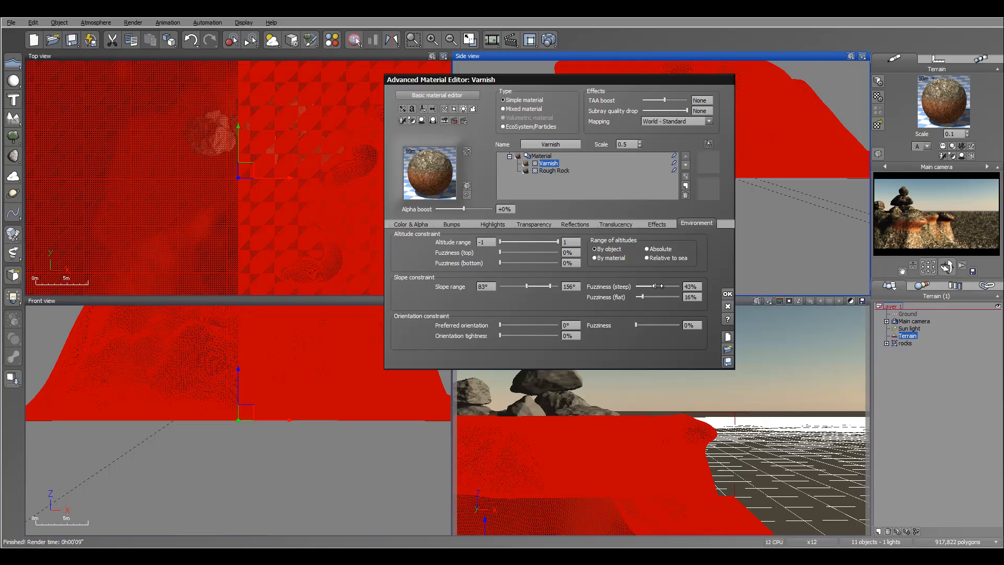
drag(650, 296, 645, 296)
drag(549, 285, 554, 286)
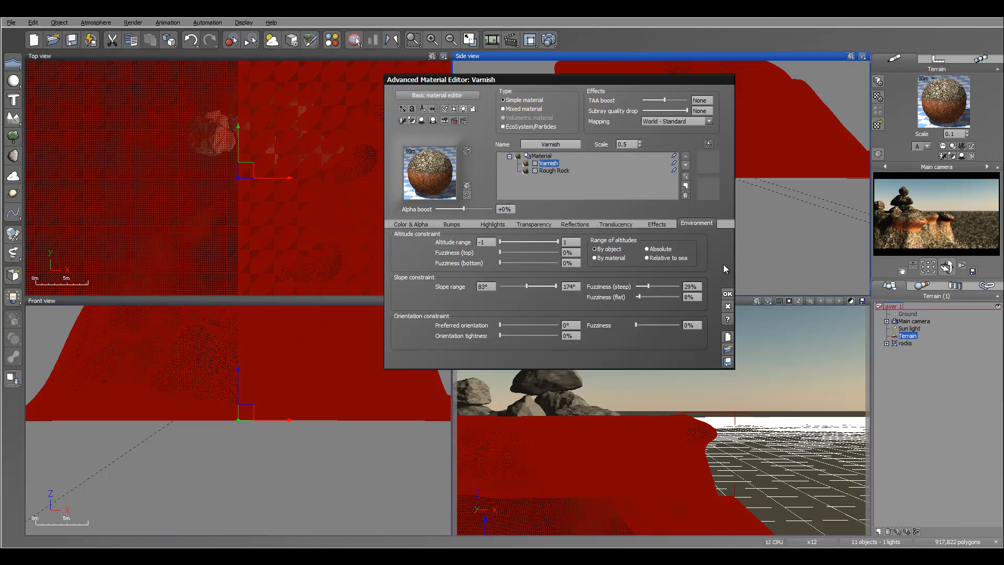
Lower the Varnish layer's minimum slope to 52° and cap its altitude range at 0.69 with 12% top fuzziness.
drag(526, 286, 522, 286)
drag(557, 242, 551, 243)
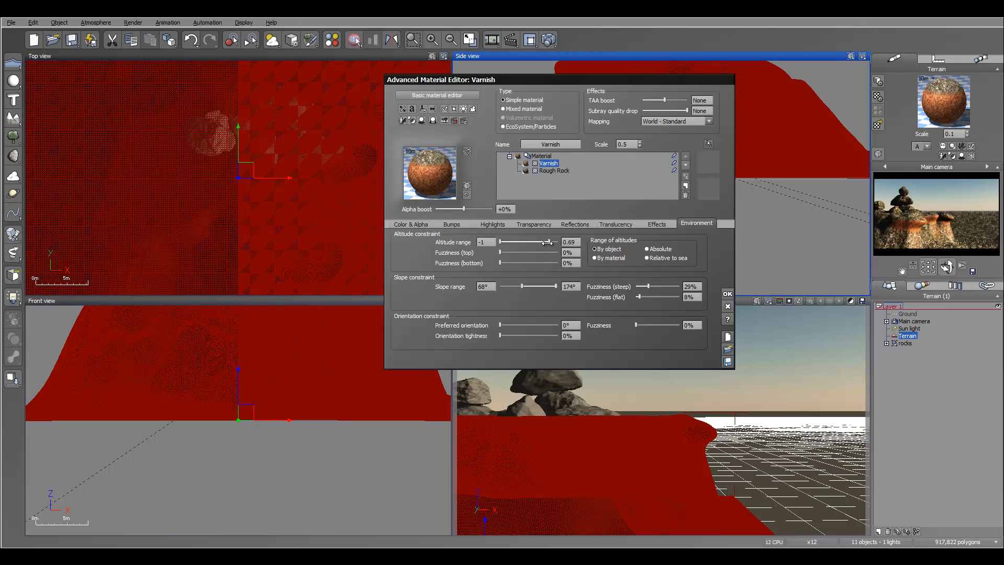
drag(526, 284, 521, 285)
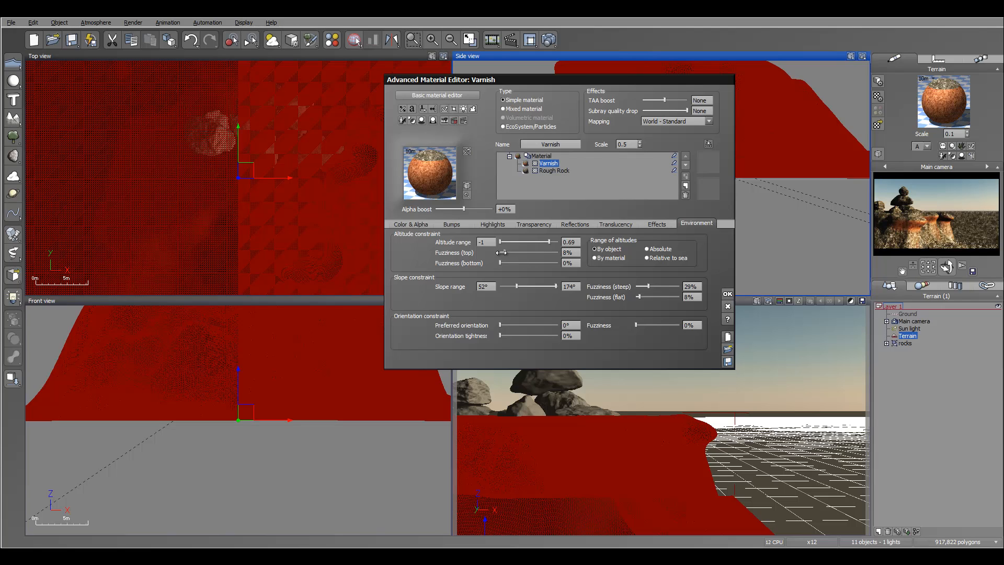
drag(502, 252, 506, 252)
Set the render size to 640x360, render the scene and dismiss the finished render.
click(899, 218)
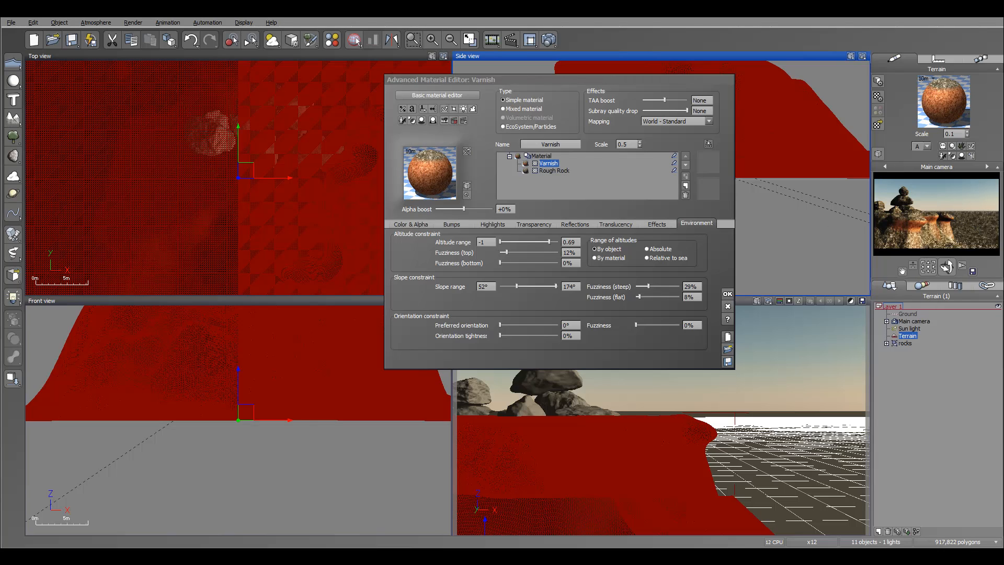
click(549, 39)
click(587, 179)
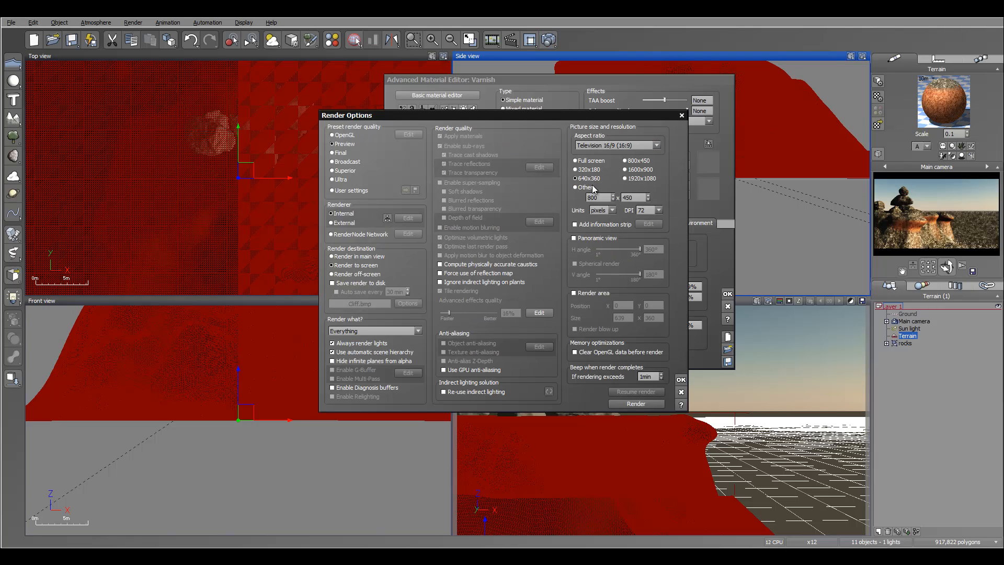
click(648, 404)
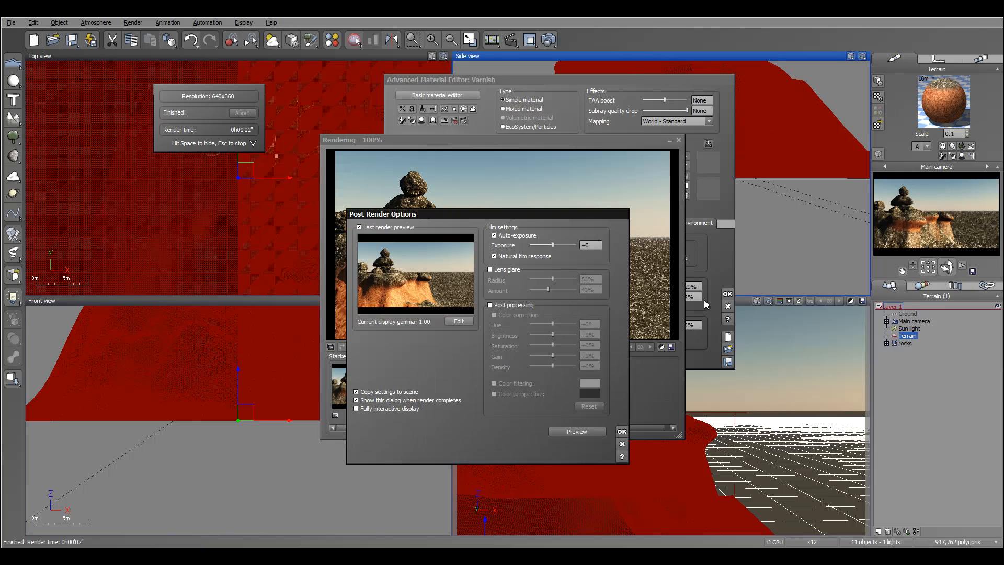
click(622, 431)
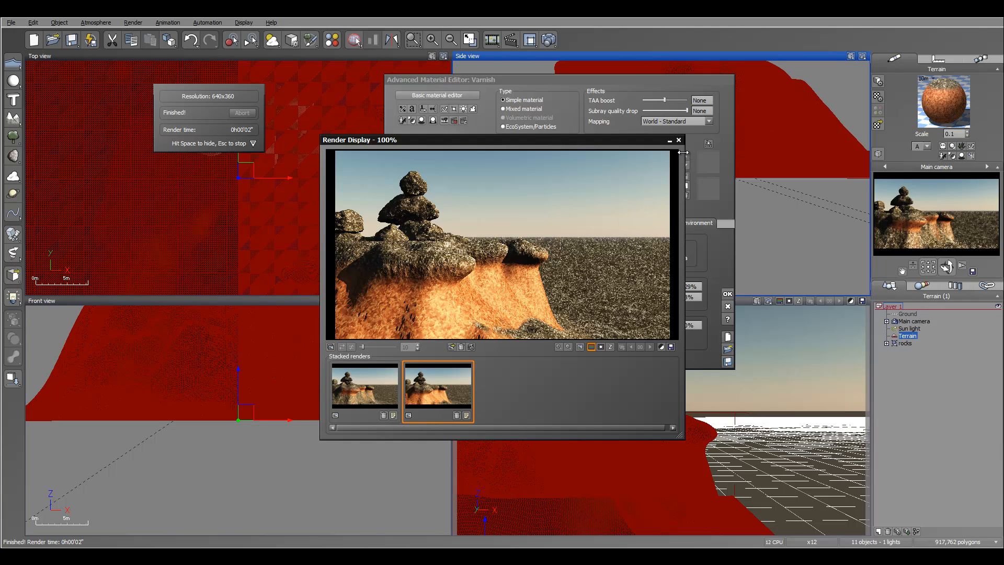
key(space)
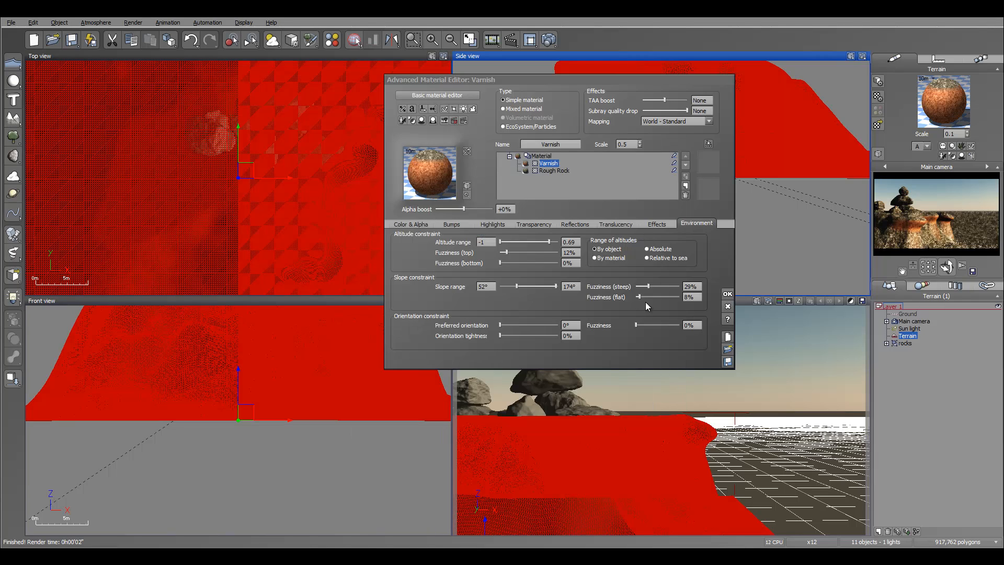
Soften the Varnish layer with 35% steep fuzziness and some bottom altitude fuzziness, and lower its alpha boost to -22%.
drag(648, 286, 653, 286)
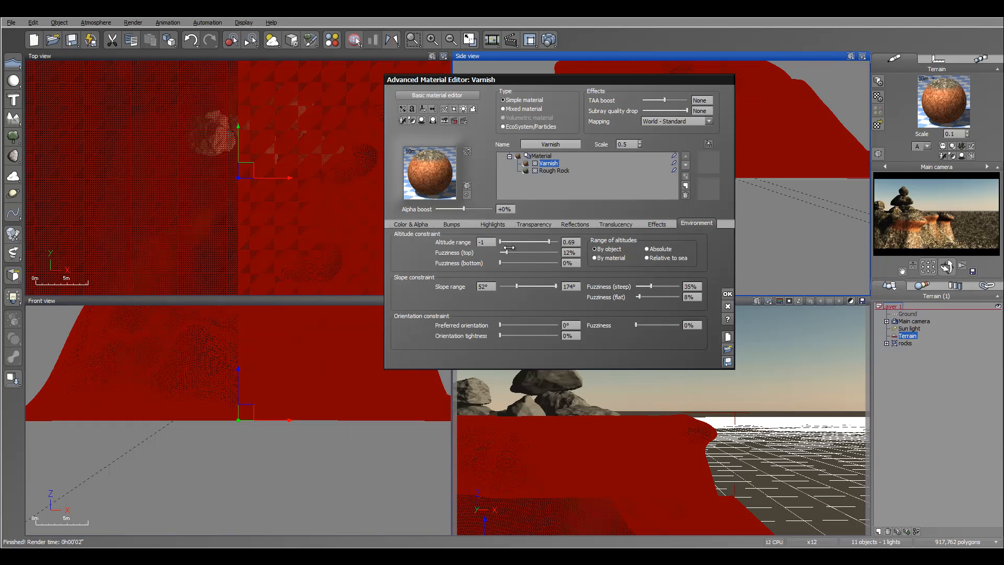
drag(501, 262, 509, 262)
drag(482, 206, 476, 207)
Add the Varnish layer's bumps to the underlying layer at 90% and lower its alpha boost to -29%.
click(461, 227)
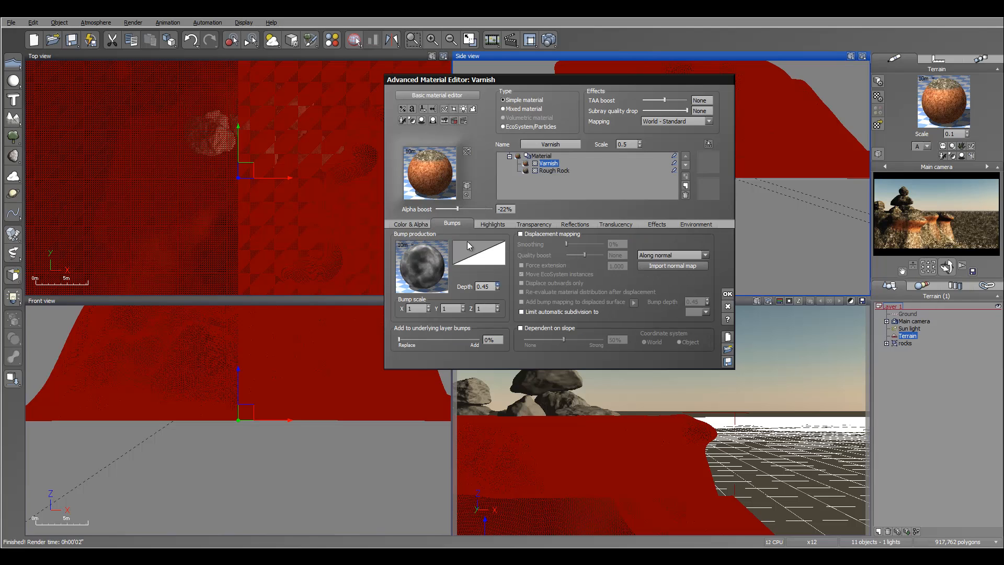
drag(419, 340, 479, 342)
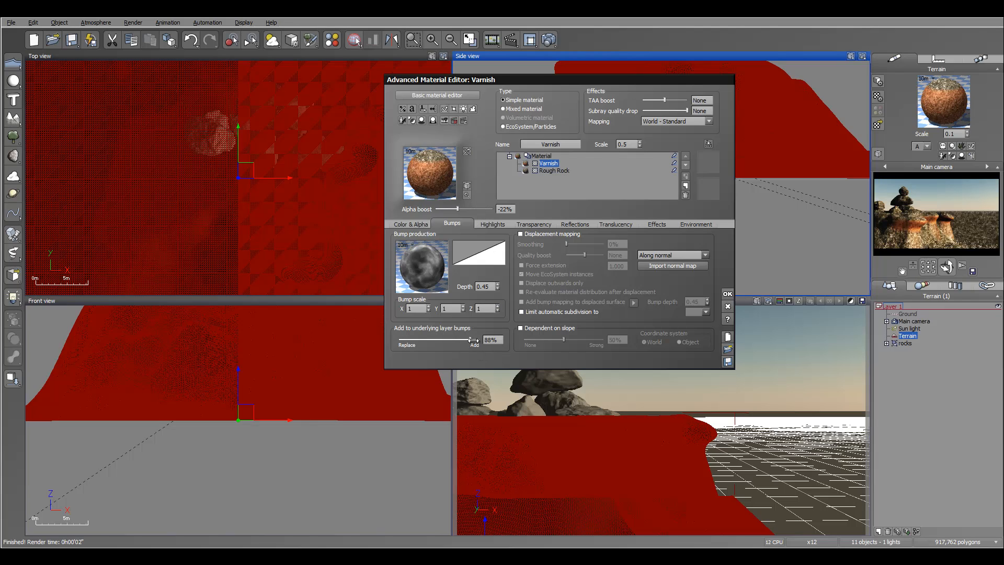
drag(474, 340, 475, 340)
drag(464, 207, 462, 206)
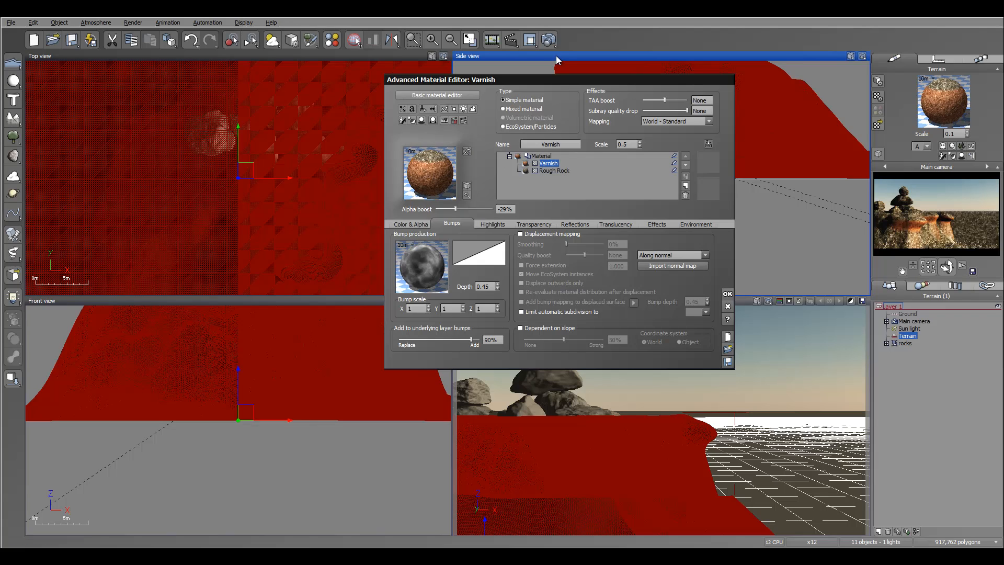
Render the scene to check the blended layers and accept the terrain material.
click(549, 40)
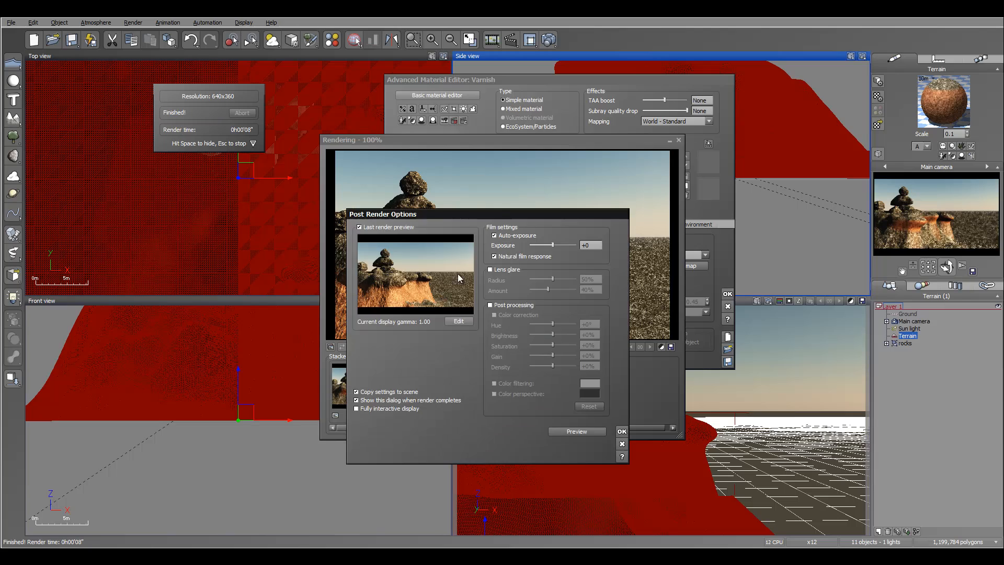
click(581, 429)
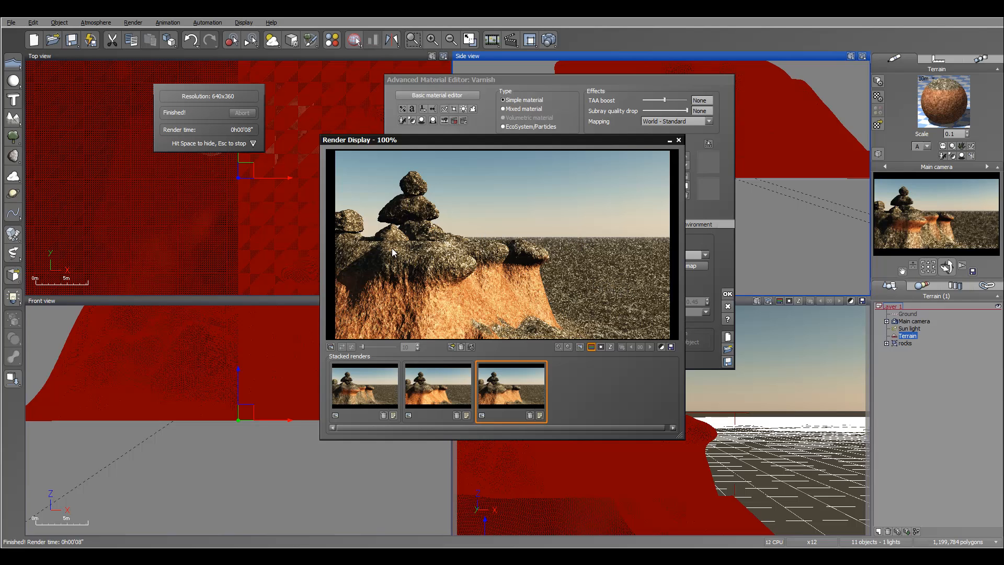
click(678, 140)
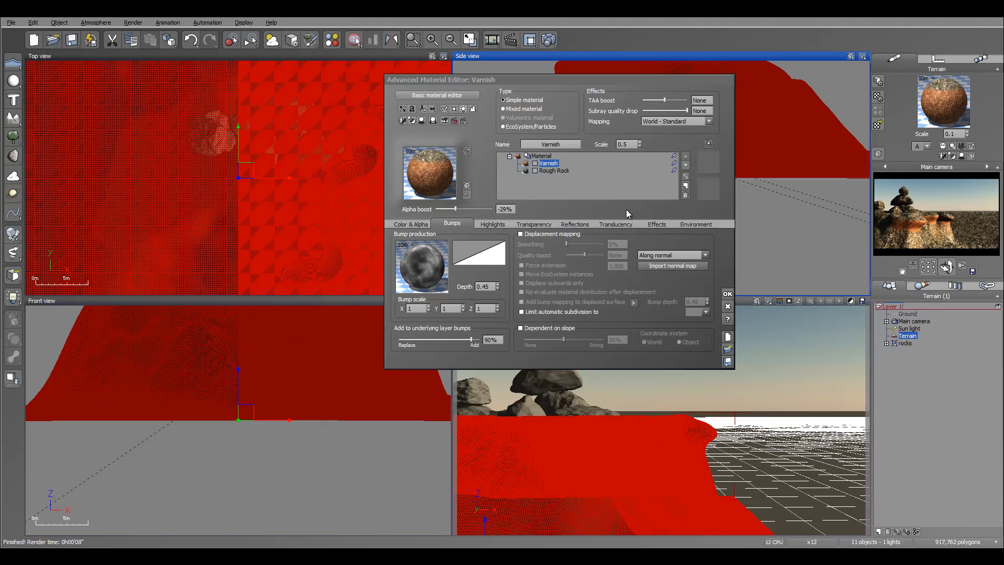
click(727, 294)
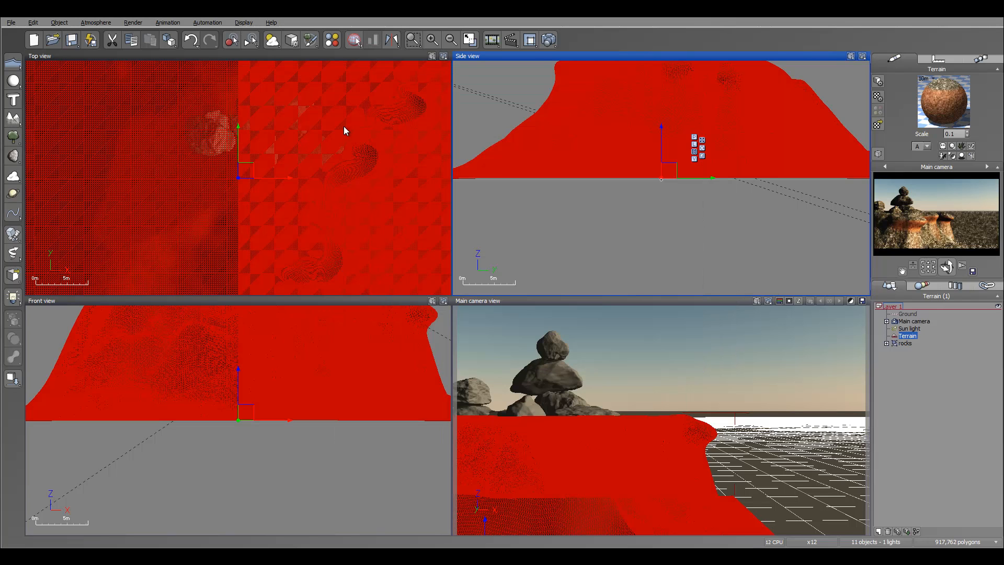
Change the render aspect ratio to Free (user defined) and widen the picture to a panoramic format.
scroll(384, 179, down, 10)
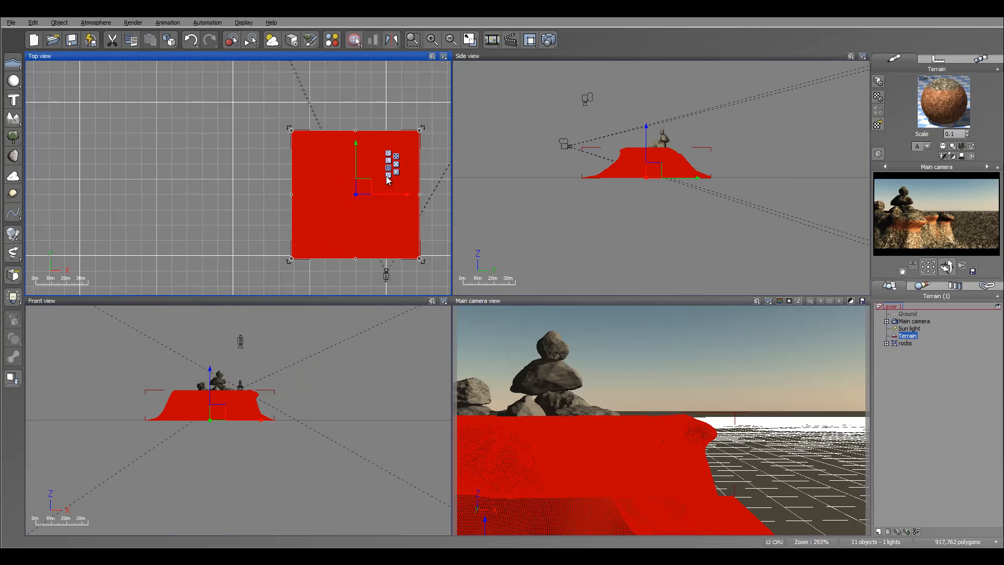
right_drag(370, 131, 316, 153)
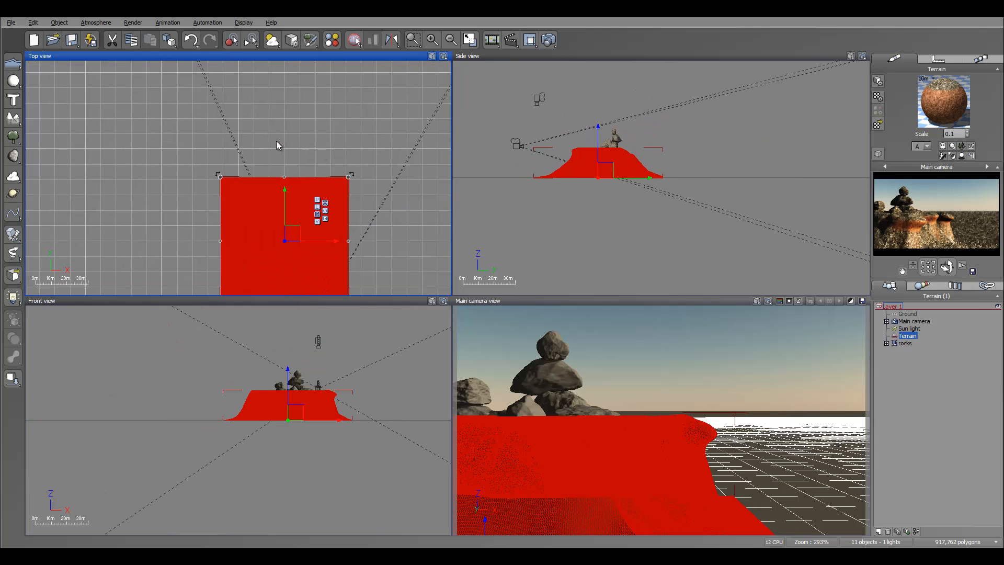
right_drag(399, 83, 354, 125)
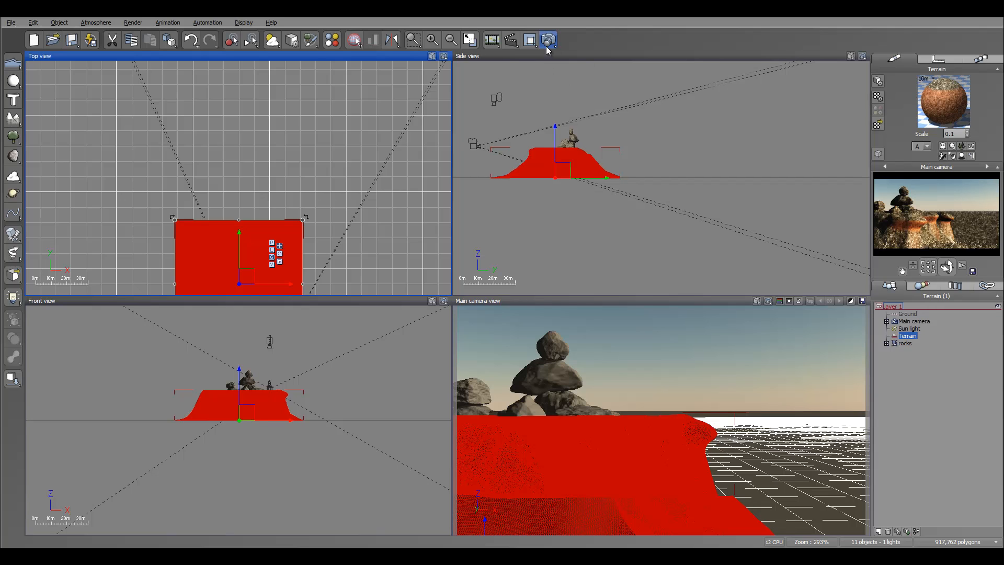
click(547, 45)
click(651, 146)
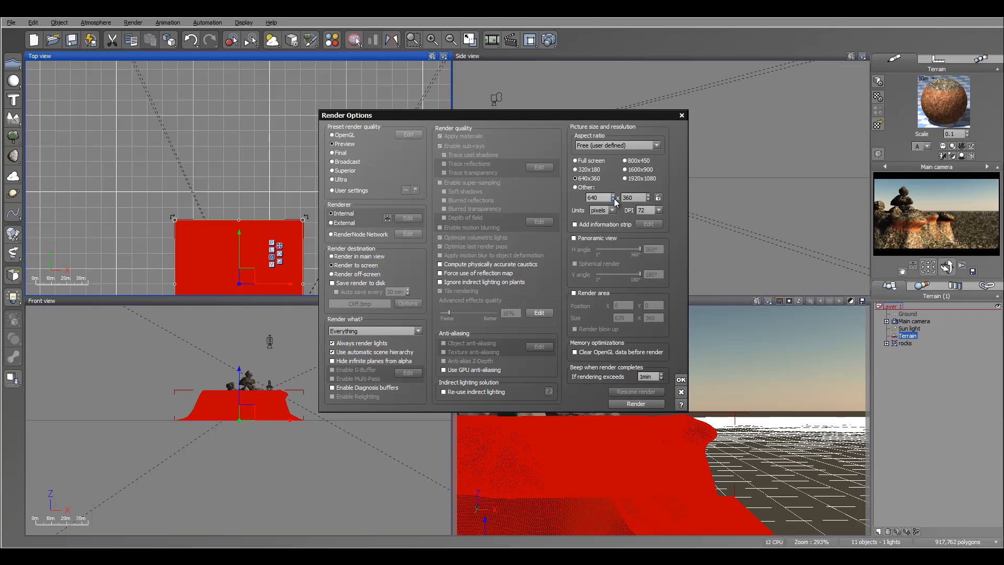
drag(614, 198, 615, 183)
click(681, 380)
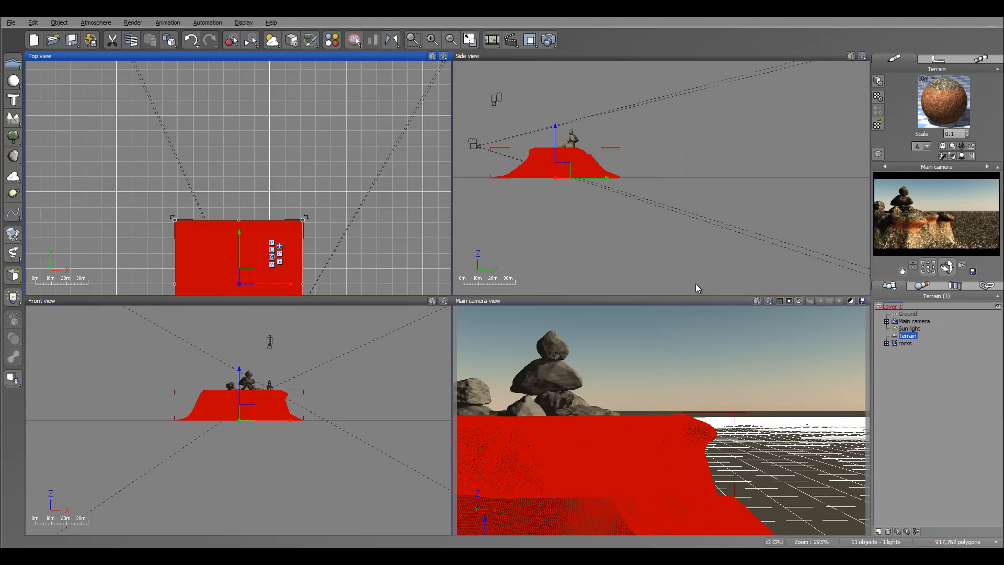
Move the main camera farther back from the mesa at a height of 26 m, rotated toward the open ground beside it.
click(915, 321)
drag(689, 177, 592, 177)
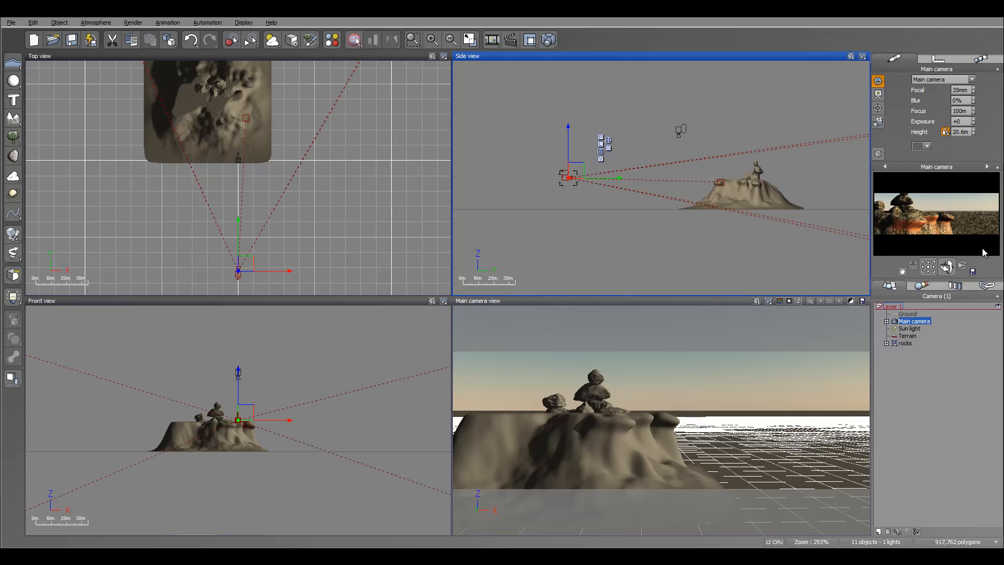
drag(947, 267, 966, 267)
drag(473, 402, 473, 402)
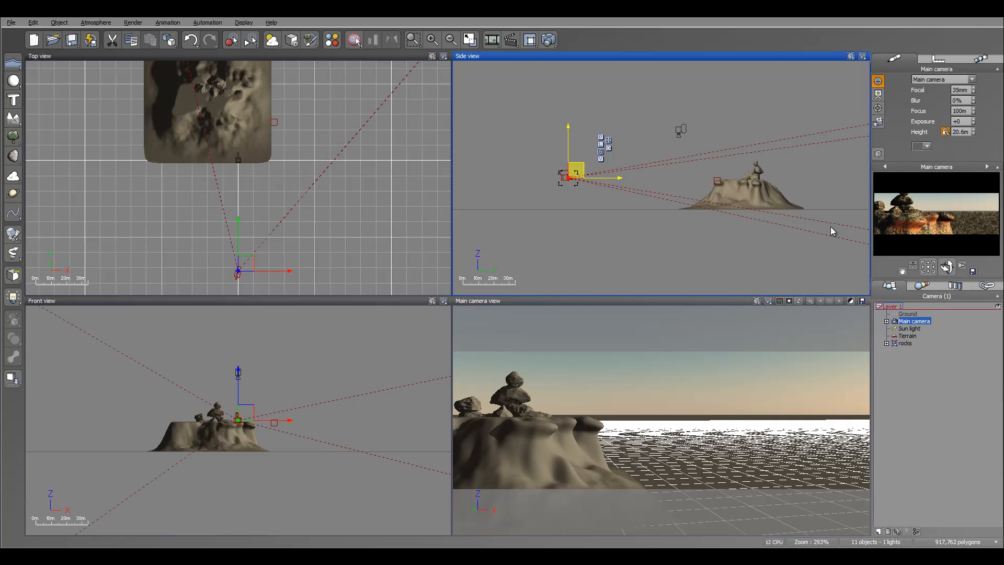
drag(570, 143, 568, 132)
drag(947, 267, 945, 270)
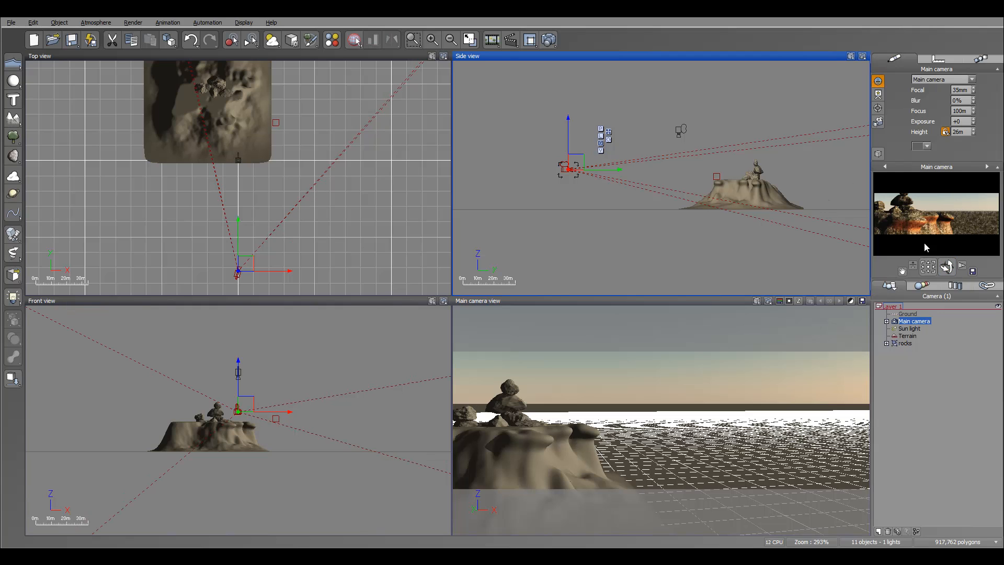
Add a standard heightfield terrain to the scene.
right_drag(325, 136, 338, 242)
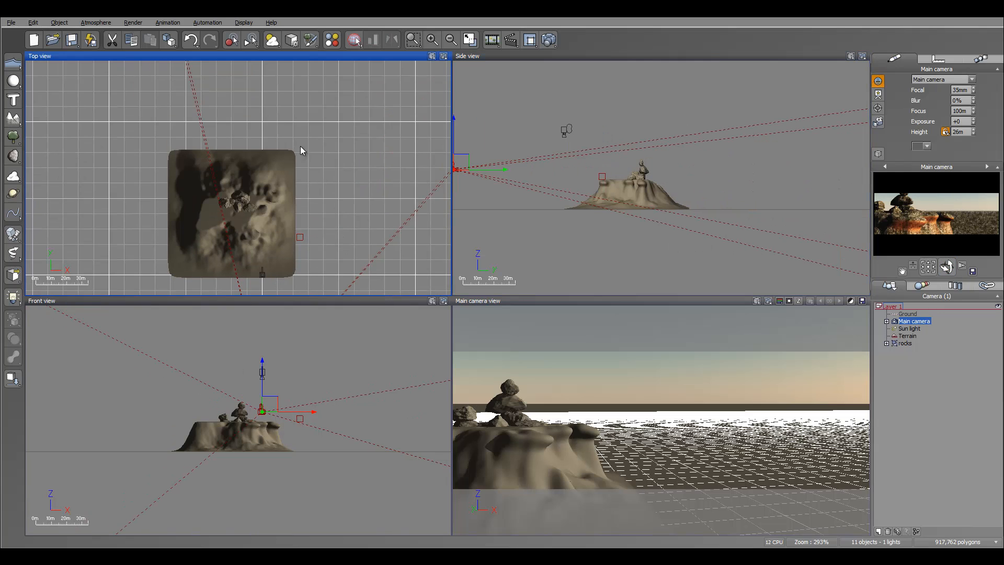
scroll(300, 146, down, 5)
right_drag(317, 106, 285, 162)
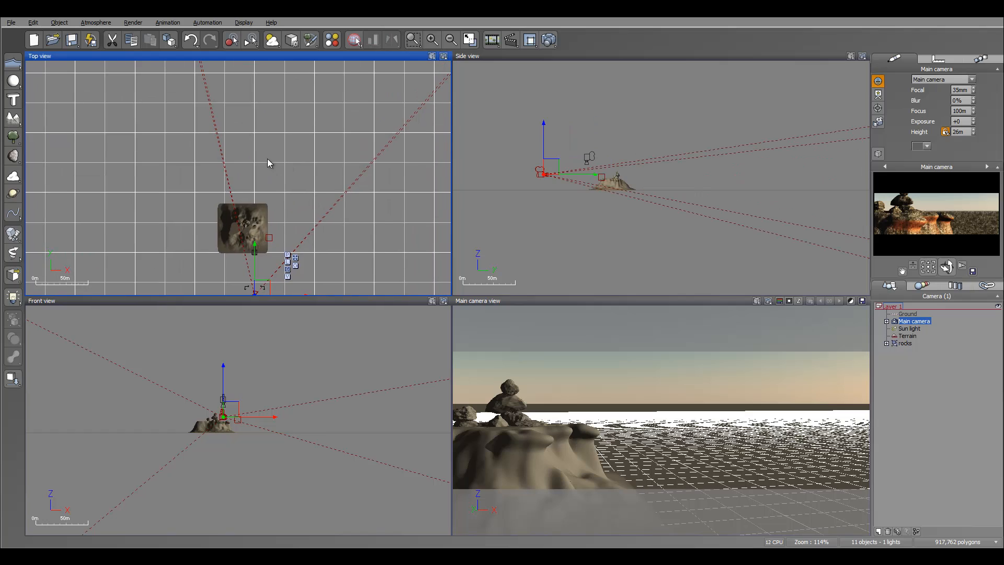
click(13, 119)
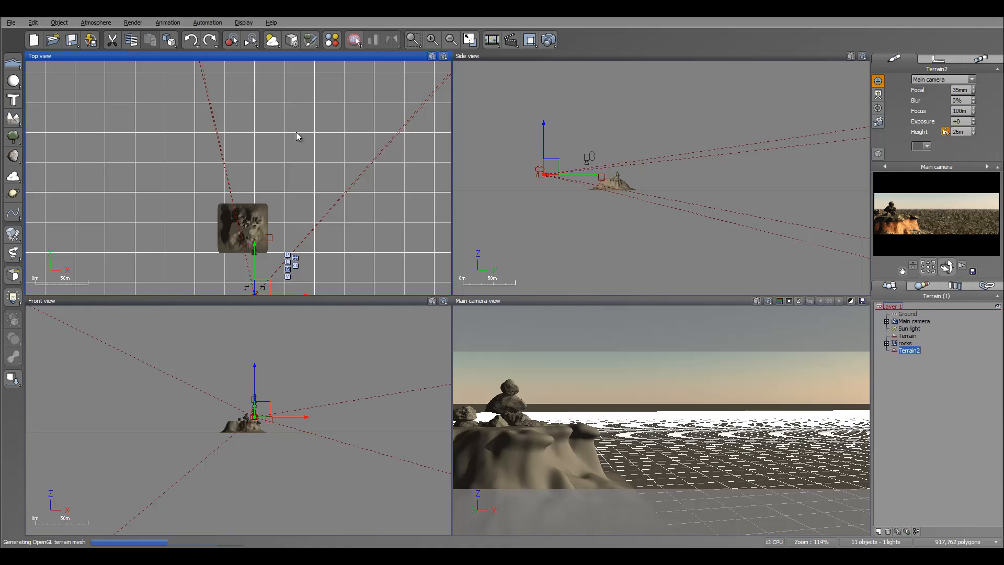
Scale the new terrain down to about a third of its size and reshape it with the Terrain Editor's Peak preset.
scroll(260, 161, down, 5)
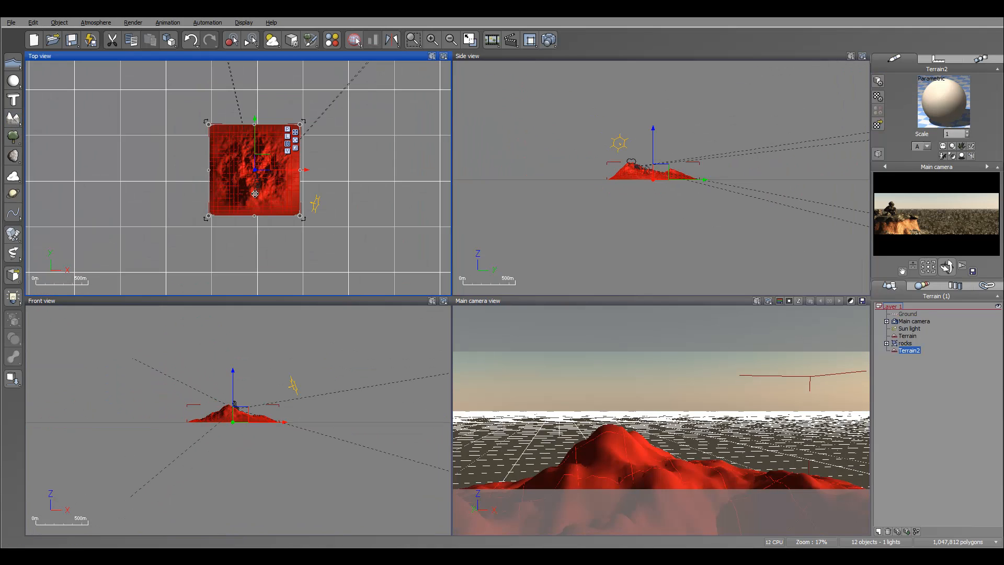
drag(303, 216, 247, 141)
right_click(225, 134)
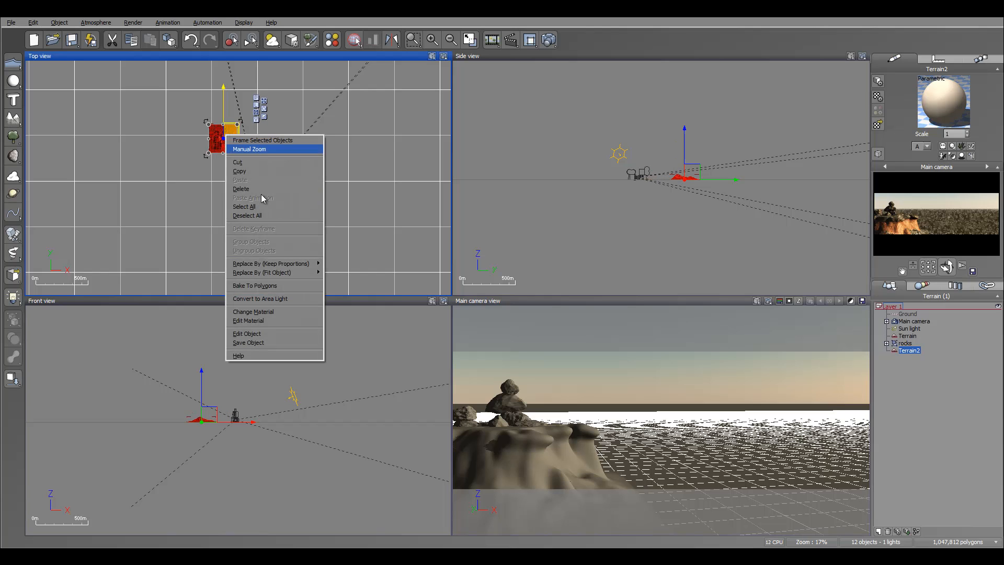
click(303, 334)
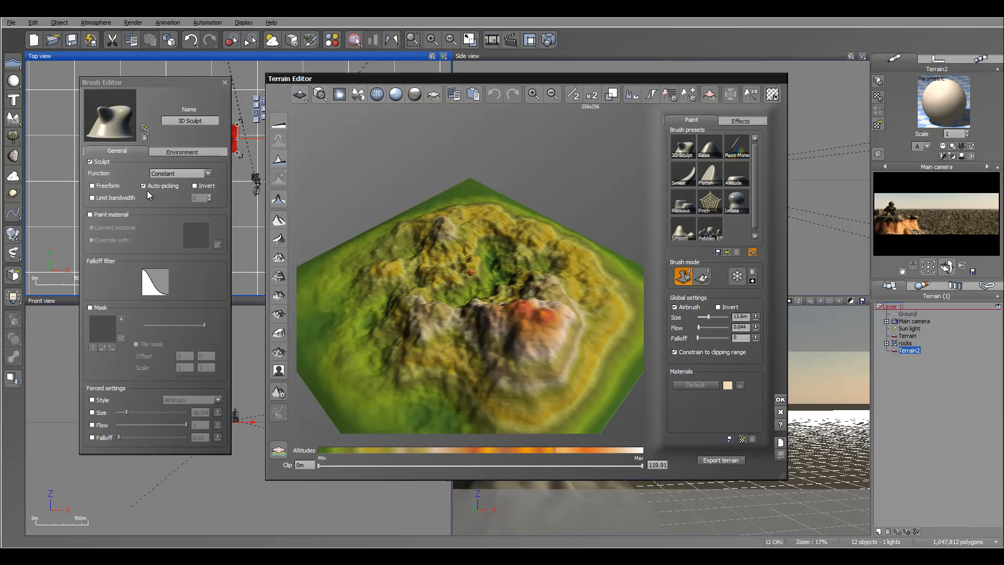
click(279, 240)
mouse_move(540, 269)
right_down()
mouse_move(542, 230)
mouse_move(380, 248)
right_up()
click(279, 240)
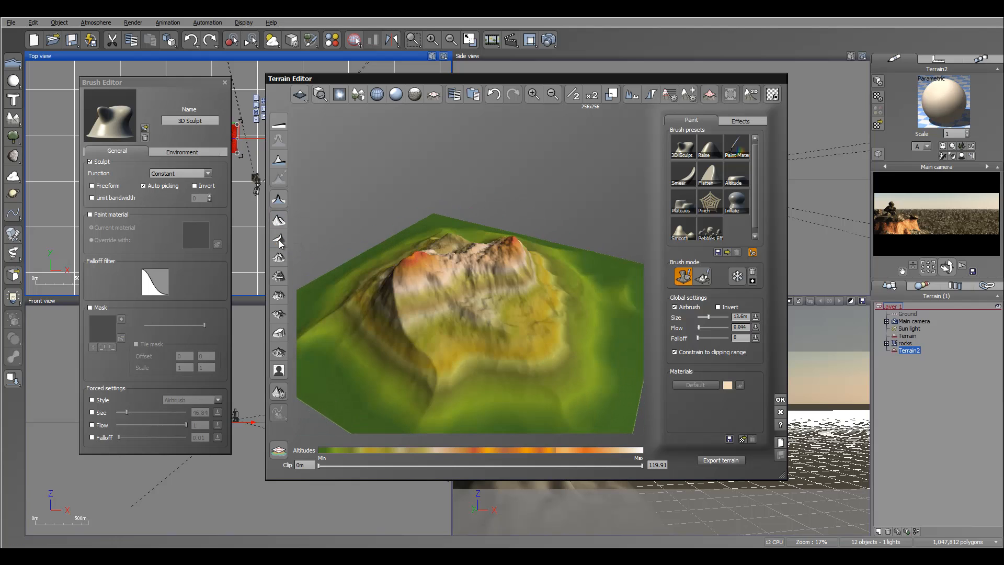
right_drag(504, 278, 368, 258)
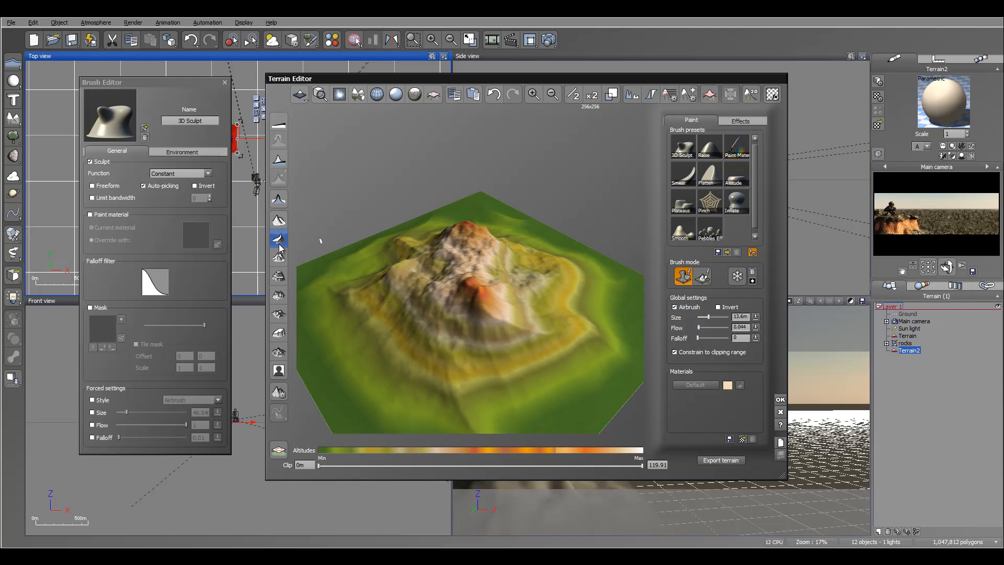
right_drag(448, 269, 598, 345)
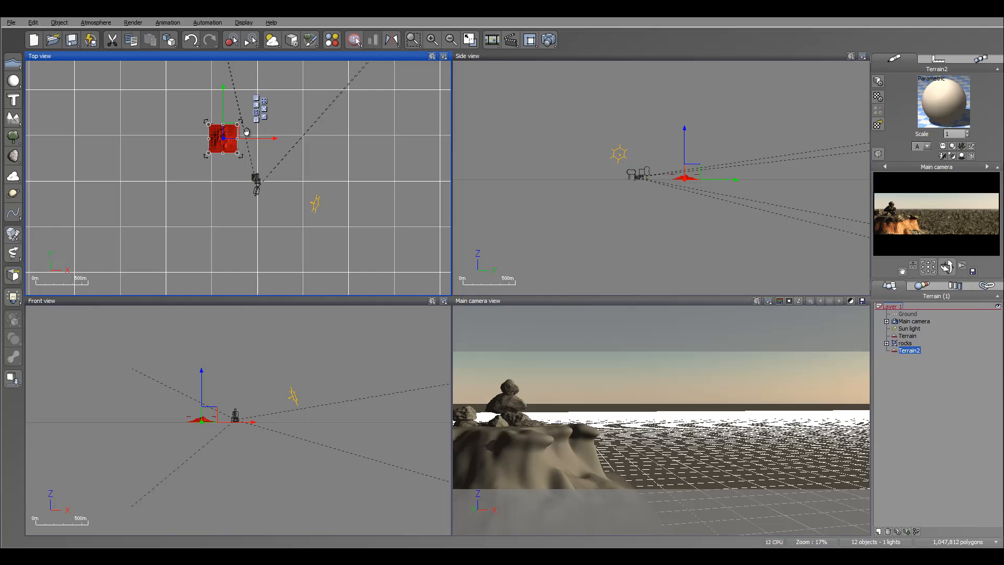
Stretch the small terrain along X into a long strip and rotate it to run diagonally behind the mesa.
right_drag(241, 135, 241, 156)
drag(239, 160, 331, 161)
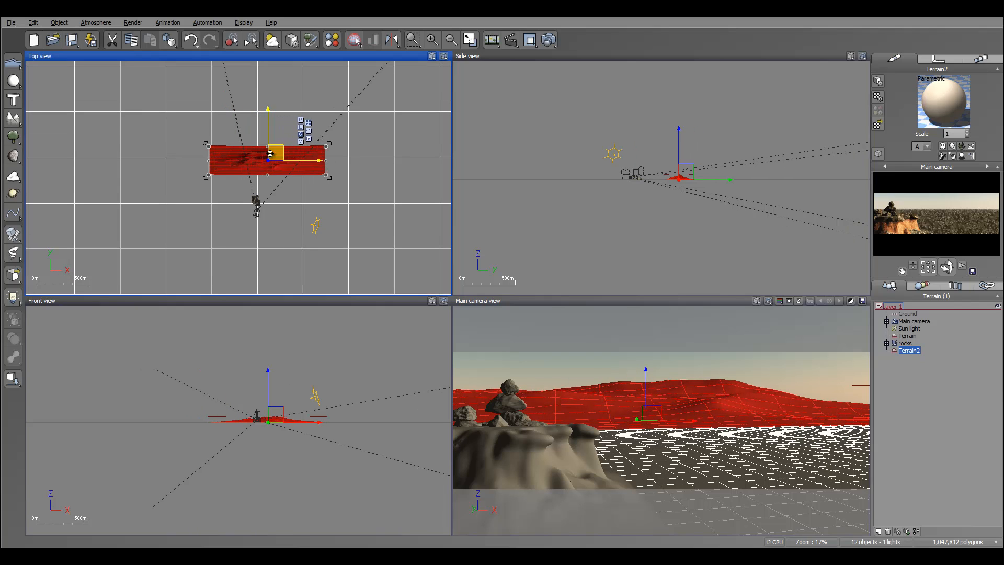
drag(333, 181, 327, 139)
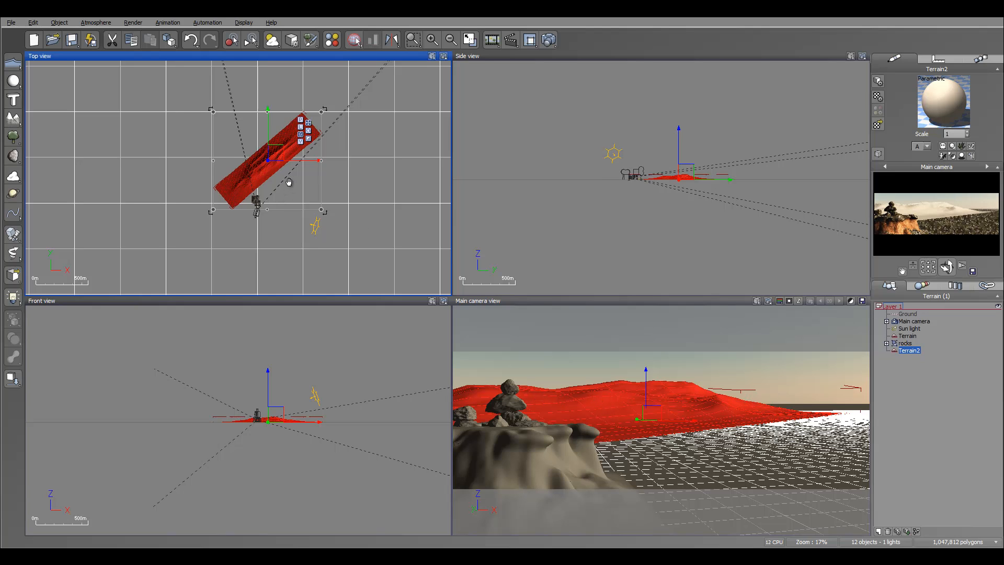
scroll(311, 175, up, 3)
scroll(312, 175, up, 3)
drag(291, 118, 289, 126)
right_drag(386, 154, 266, 244)
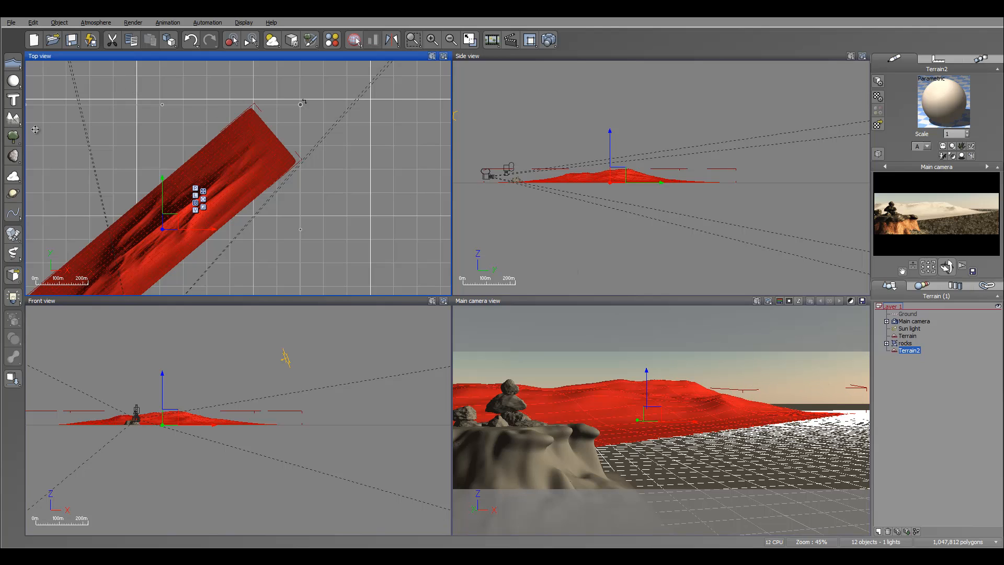
Add another standard heightfield terrain and move it beyond the far end of the diagonal strip.
click(13, 118)
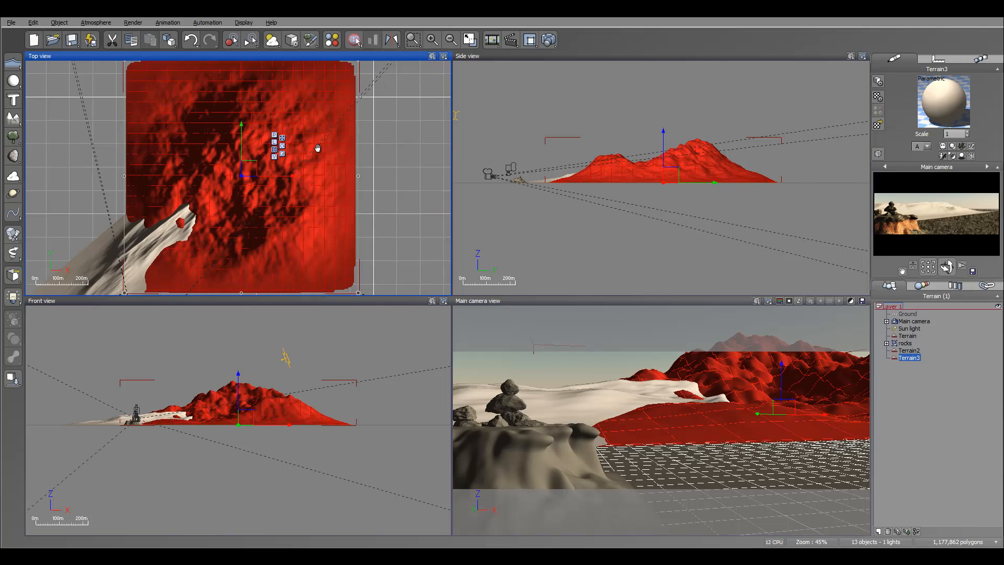
right_drag(317, 149, 335, 144)
drag(267, 163, 322, 32)
right_drag(284, 204, 280, 315)
Reshape the distant terrain with the Terrain Editor's Peak preset and accept the result.
right_click(308, 140)
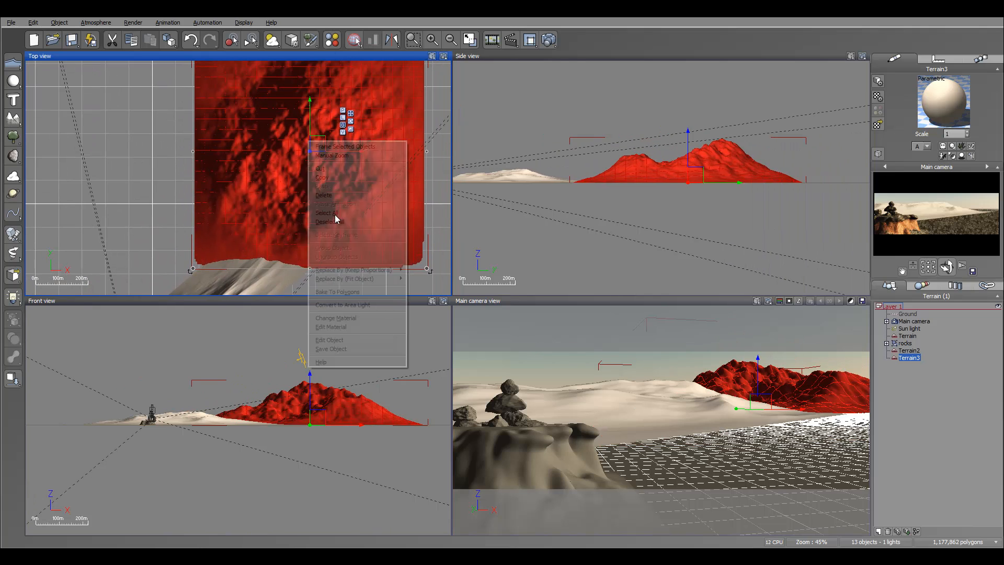
click(360, 340)
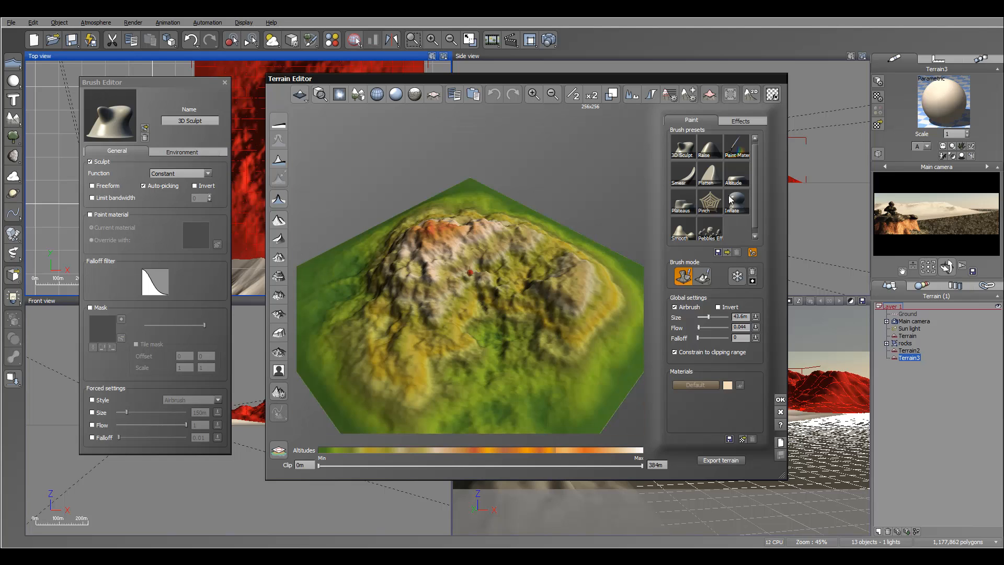
click(279, 239)
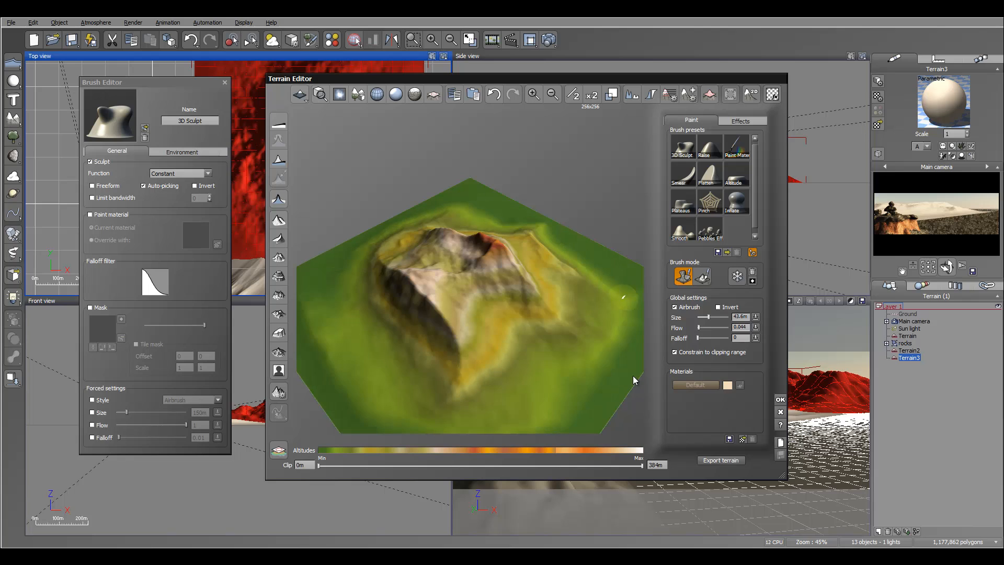
click(780, 399)
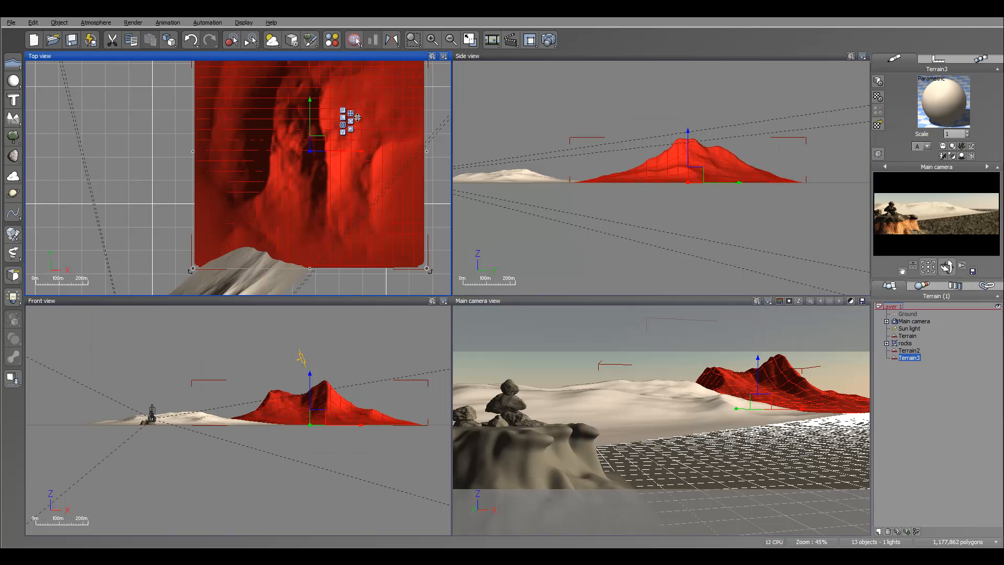
Stretch the distant mountain terrain along X to roughly twice its width and shift it behind the dune strip.
right_click(357, 118)
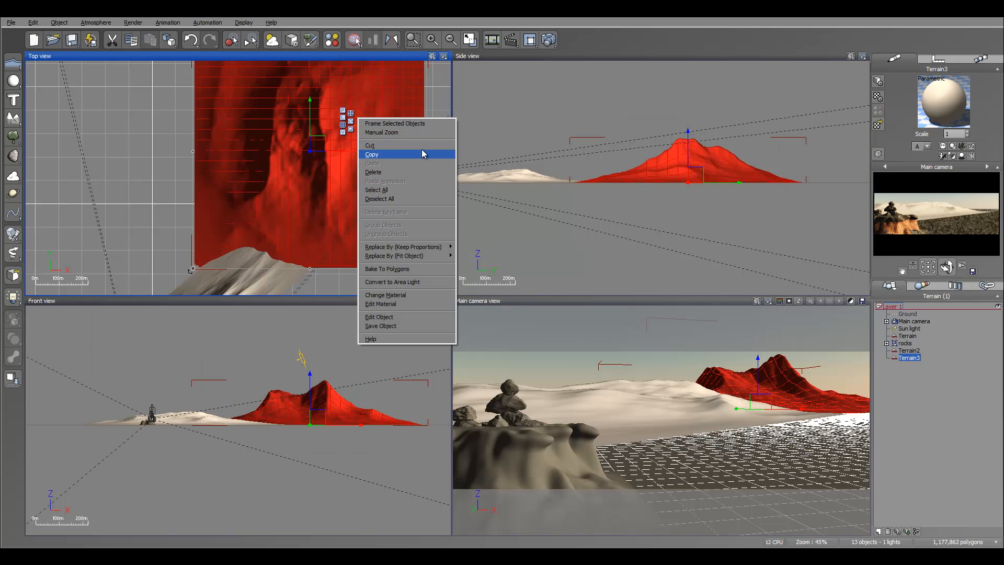
click(339, 159)
drag(427, 151, 574, 151)
scroll(344, 162, down, 2)
scroll(344, 162, down, 2)
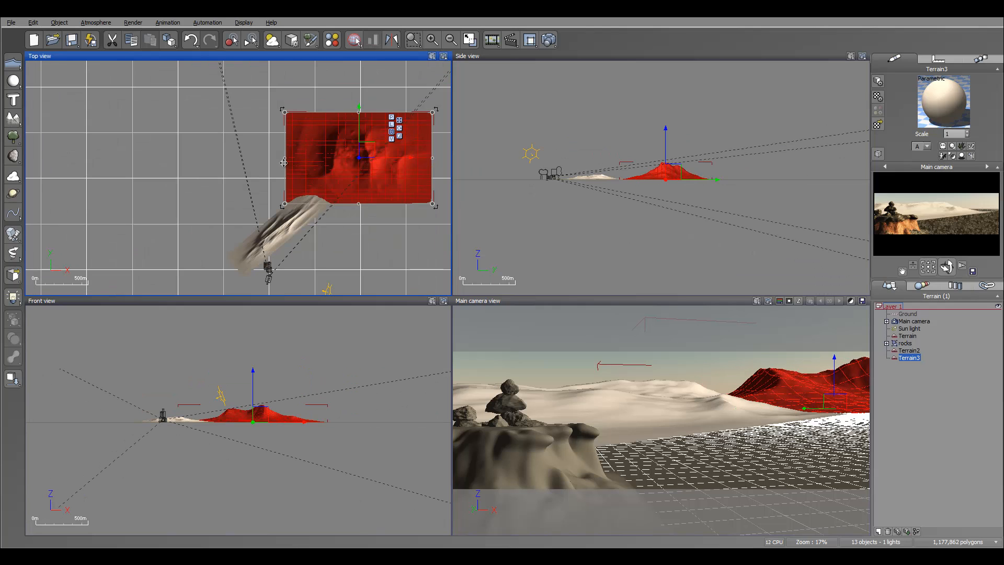
drag(250, 157, 204, 158)
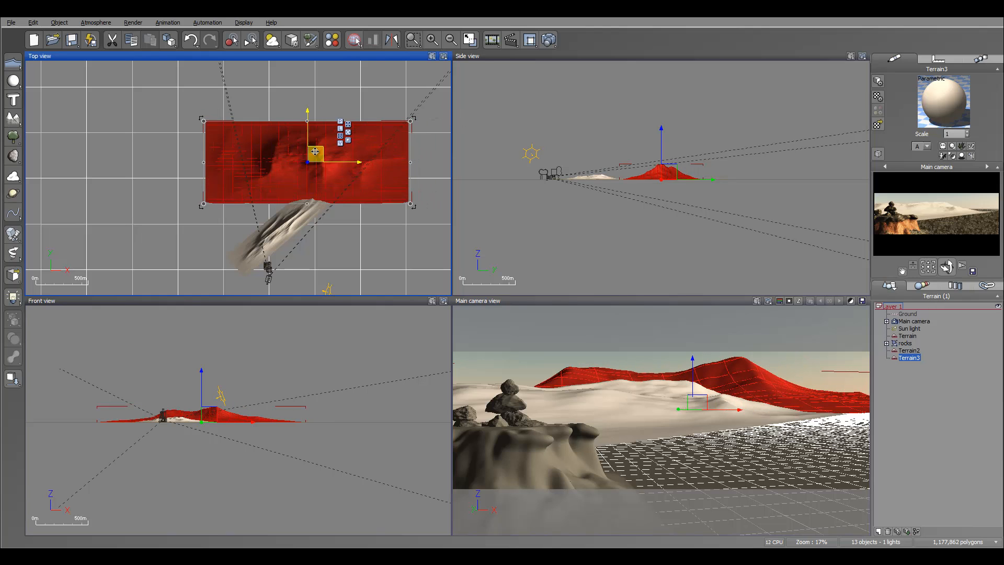
drag(320, 149, 348, 133)
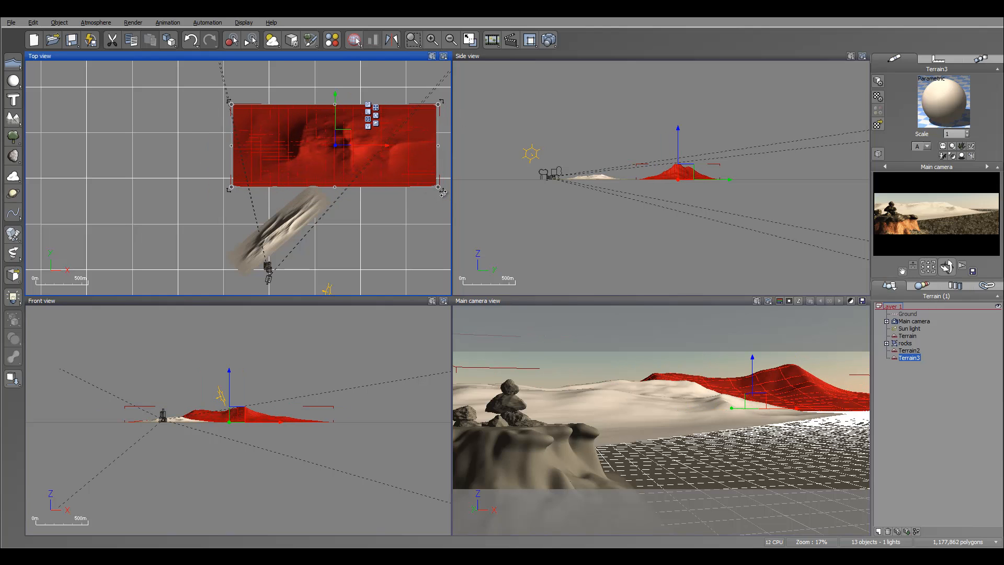
Rotate the distant terrain so its long side runs away from the camera, set it against the strip's far end, and raise its height slightly.
drag(442, 192, 326, 253)
drag(341, 136, 379, 123)
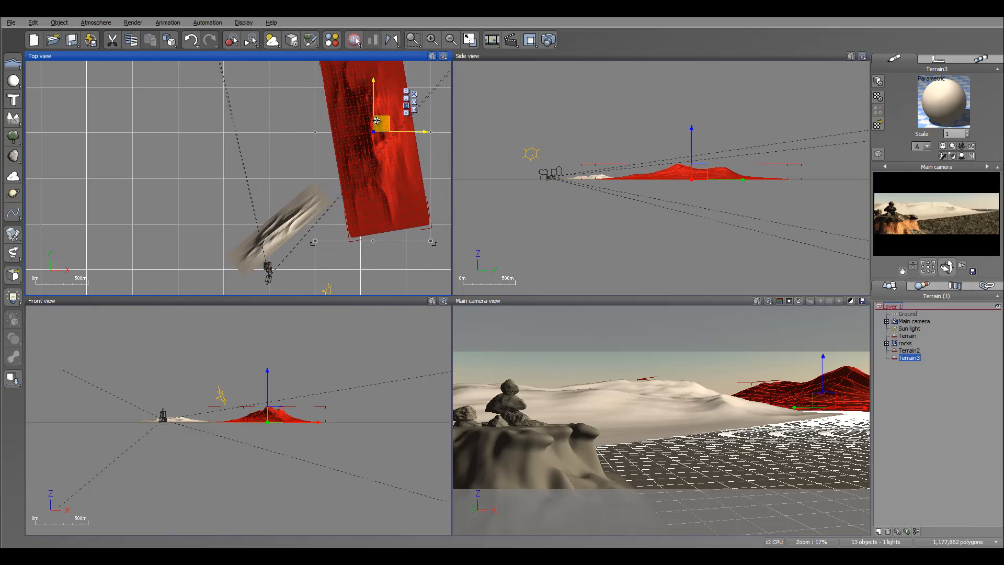
drag(426, 252, 398, 256)
drag(379, 126, 372, 128)
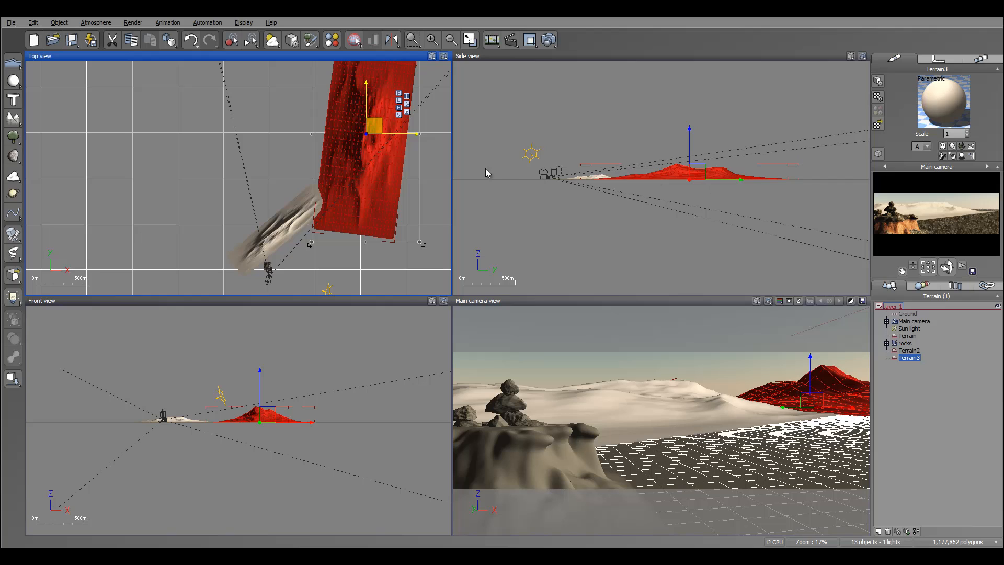
click(682, 175)
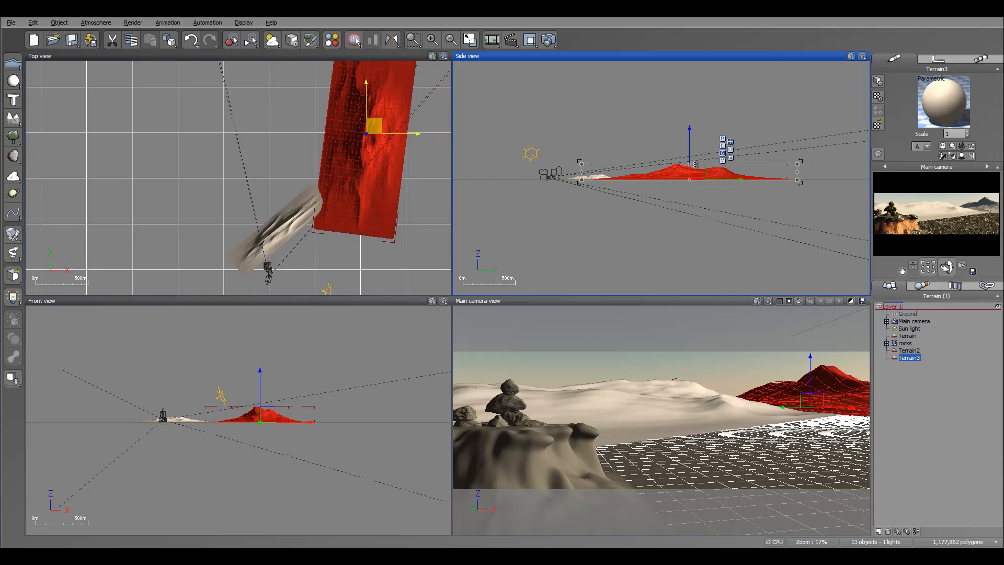
drag(691, 163, 690, 160)
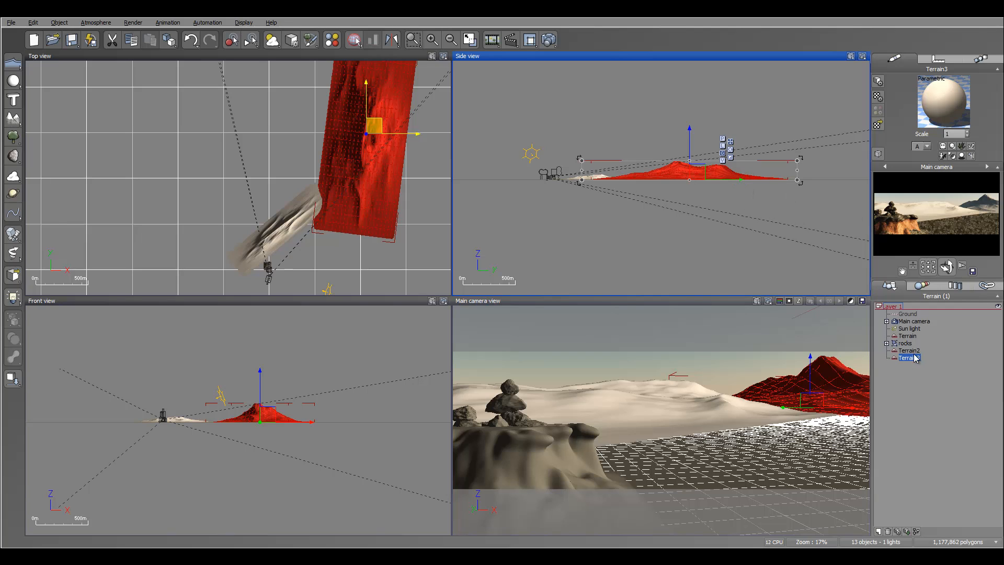
Copy the Ground material and paste it onto both background terrains, Terrain2 and Terrain3.
click(908, 314)
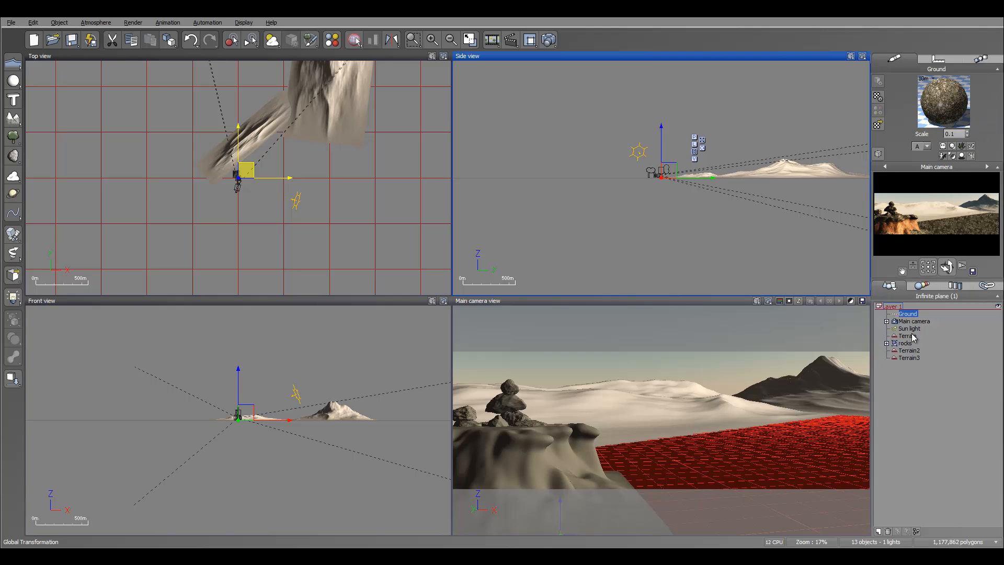
click(912, 350)
right_click(938, 101)
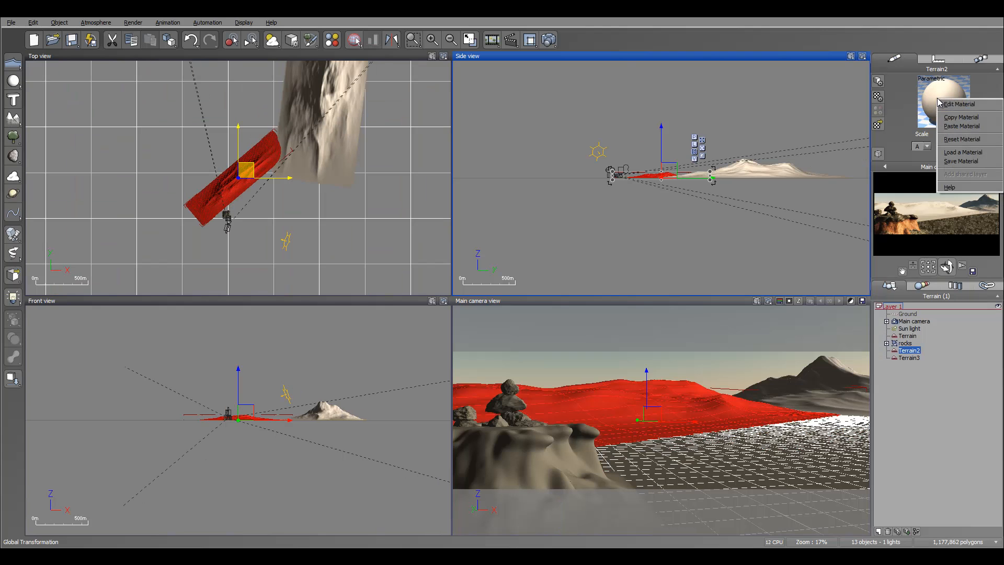
click(974, 126)
click(909, 357)
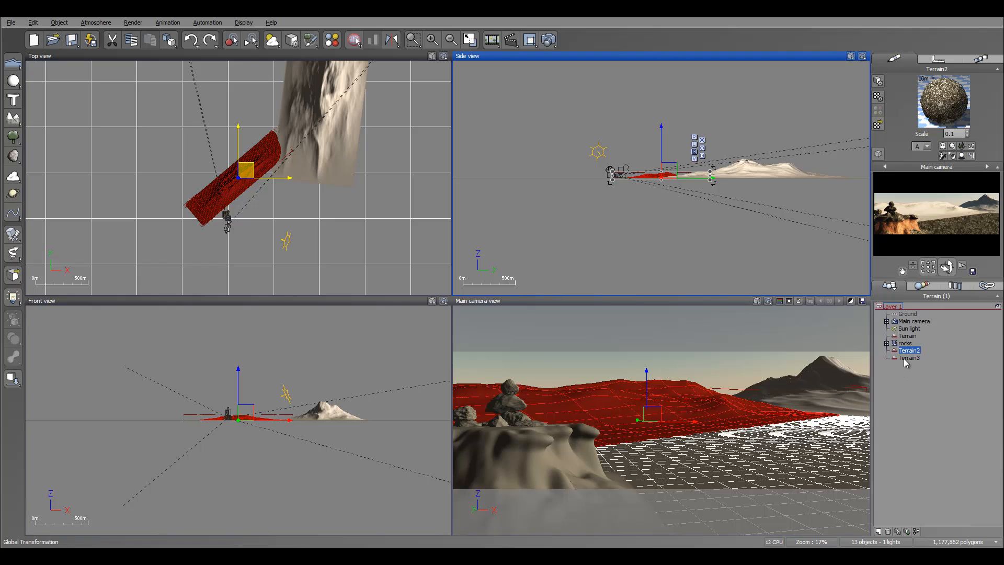
right_click(934, 88)
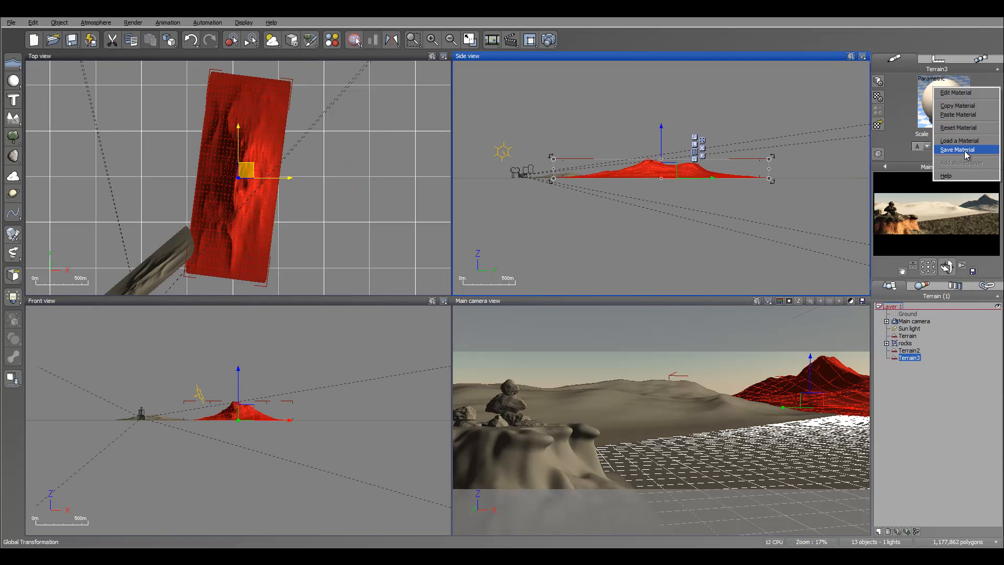
click(960, 114)
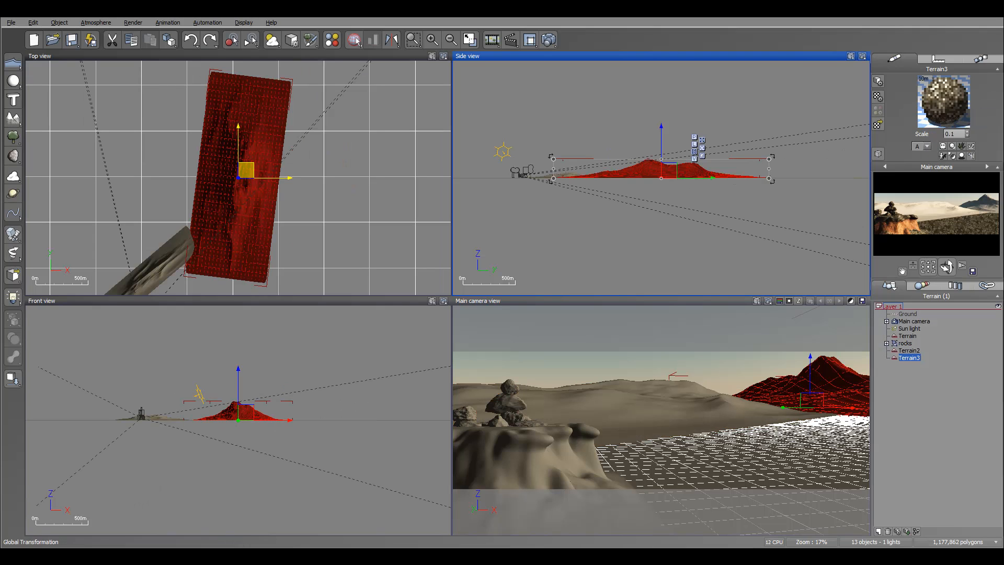